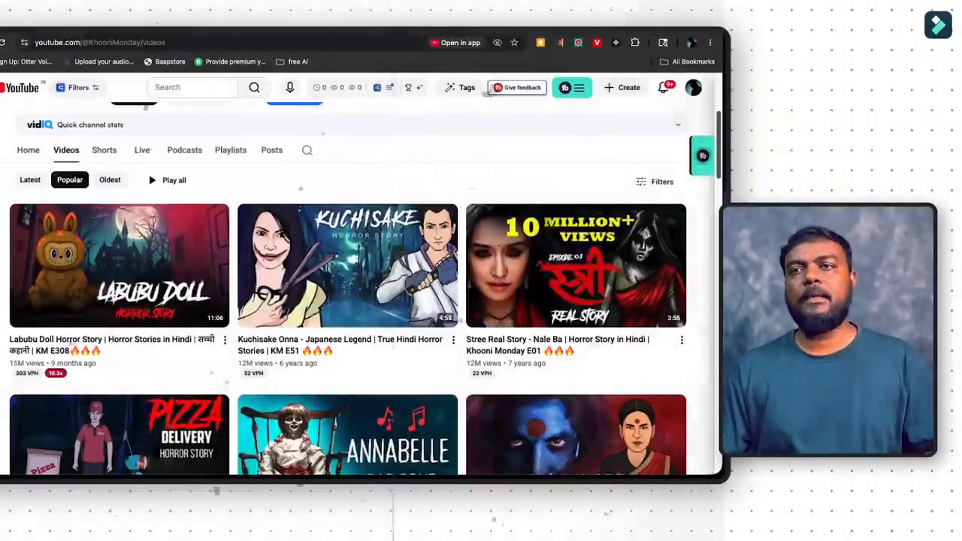
# - Sort the Khooni Monday channel's videos by latest and look through the recent uploads
pyautogui.click(29, 182)
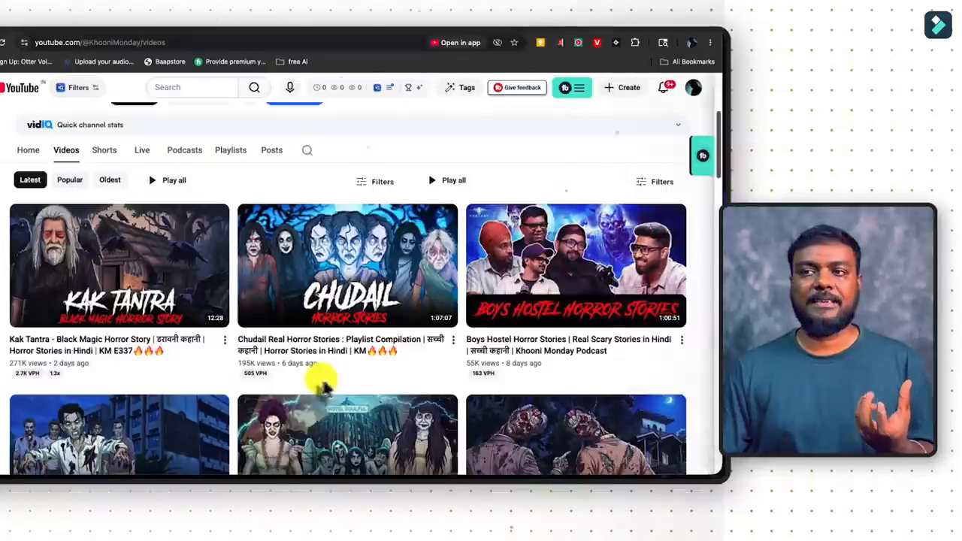
pyautogui.scroll(-3, 355, 385)
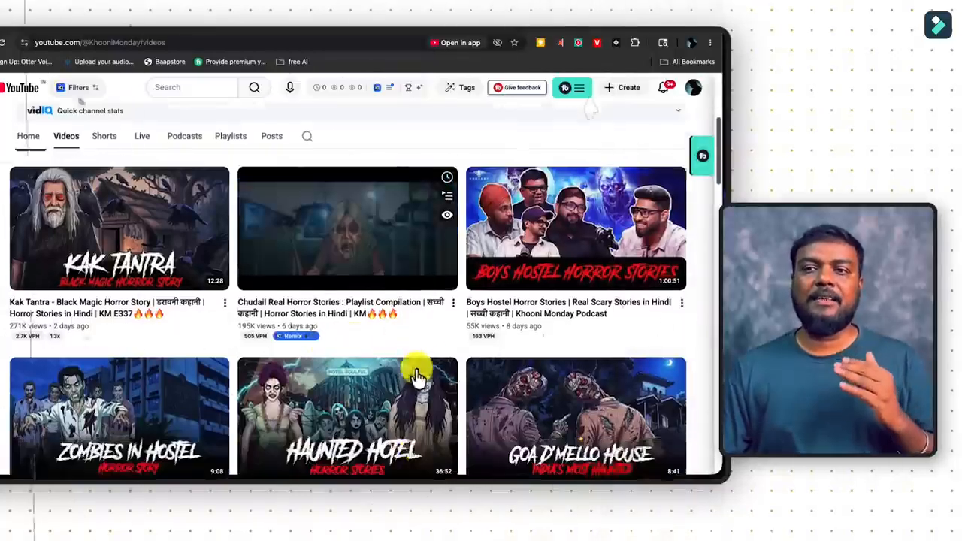
pyautogui.scroll(6, 360, 395)
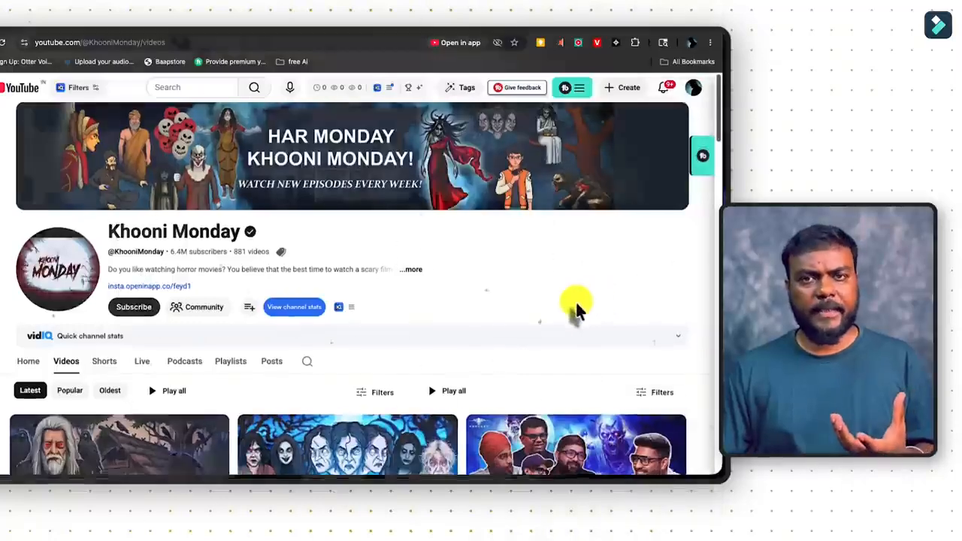
pyautogui.scroll(-1, 576, 313)
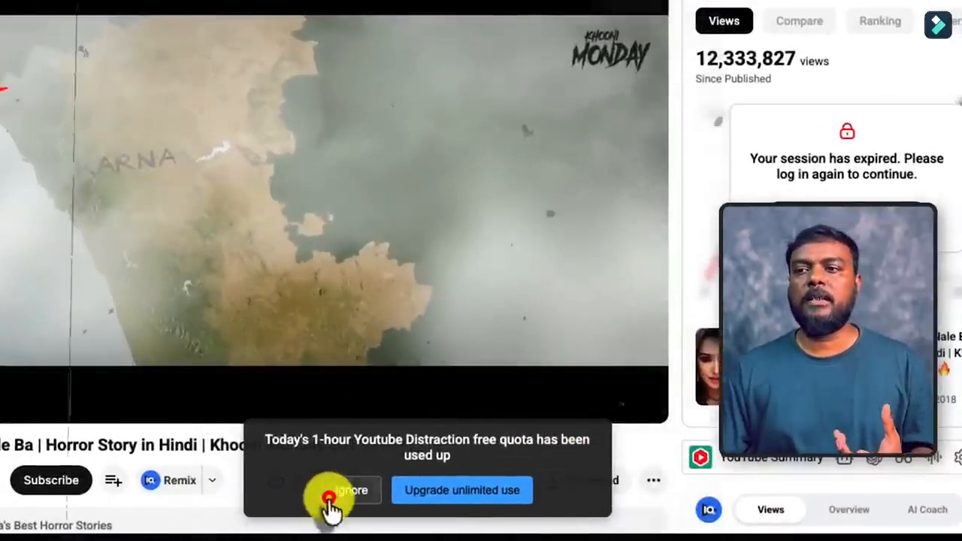
# - Dismiss the quota notice on the Stree Real Story video and copy the video's share link
pyautogui.click(331, 502)
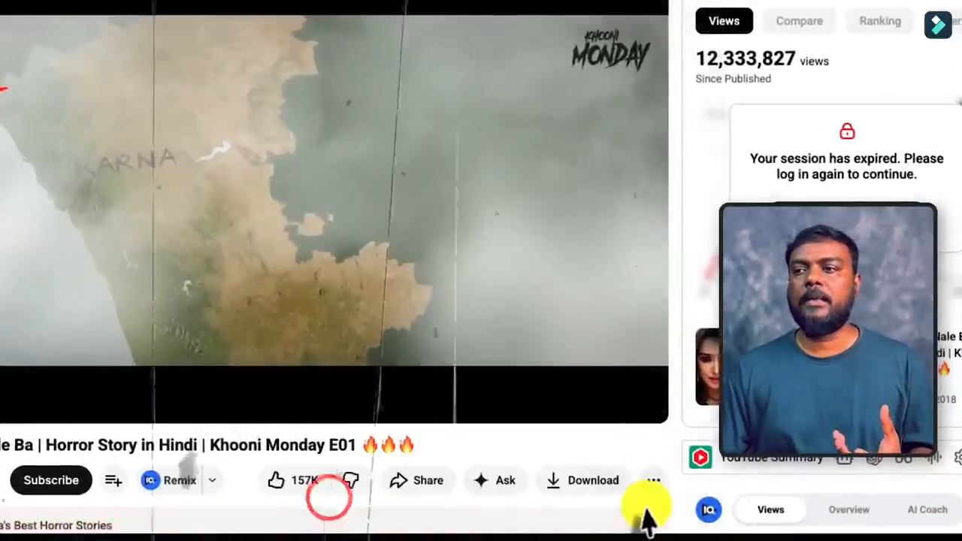
pyautogui.click(650, 485)
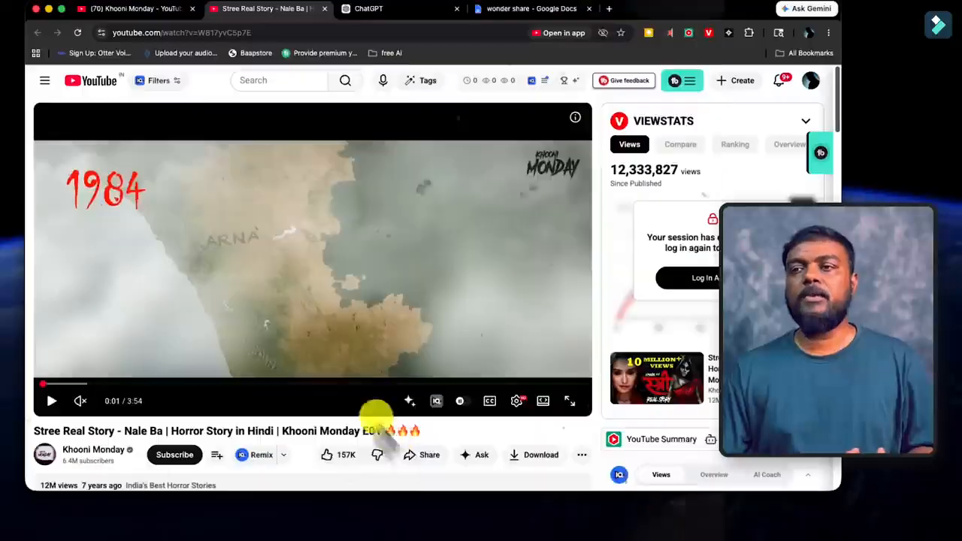
pyautogui.click(426, 461)
pyautogui.click(531, 336)
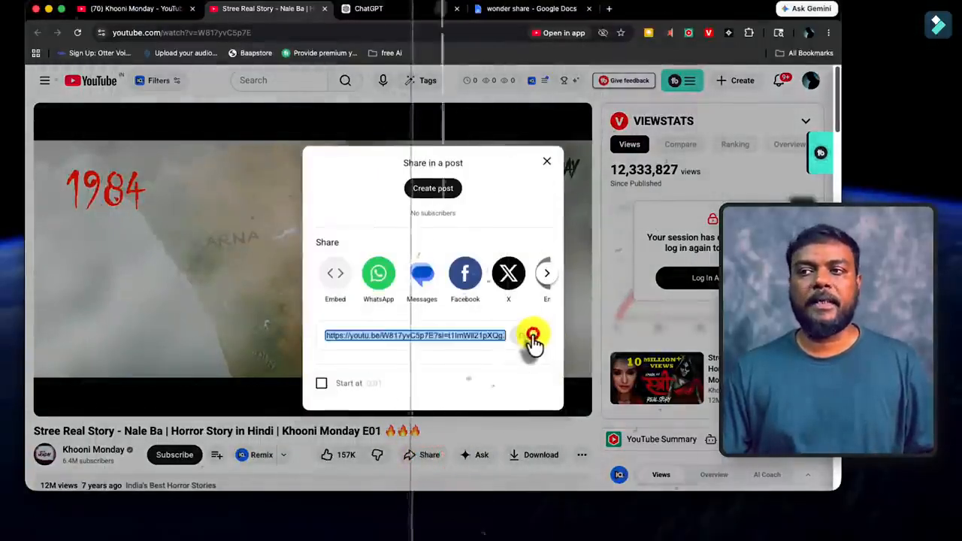
pyautogui.click(546, 161)
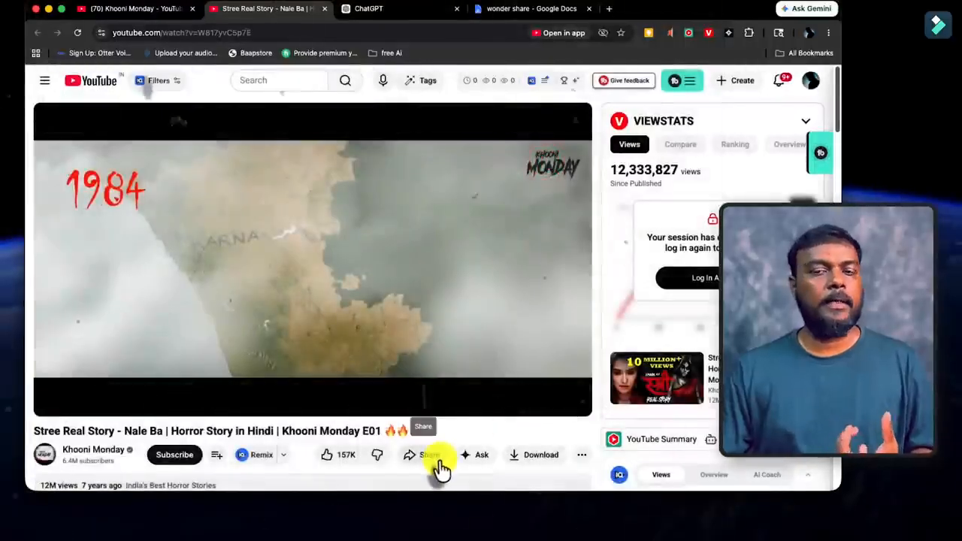
# - Switch to ChatGPT and submit the video link with a Tamil request for a similar story for a 1-minute video and real Indian incident topics
pyautogui.click(397, 9)
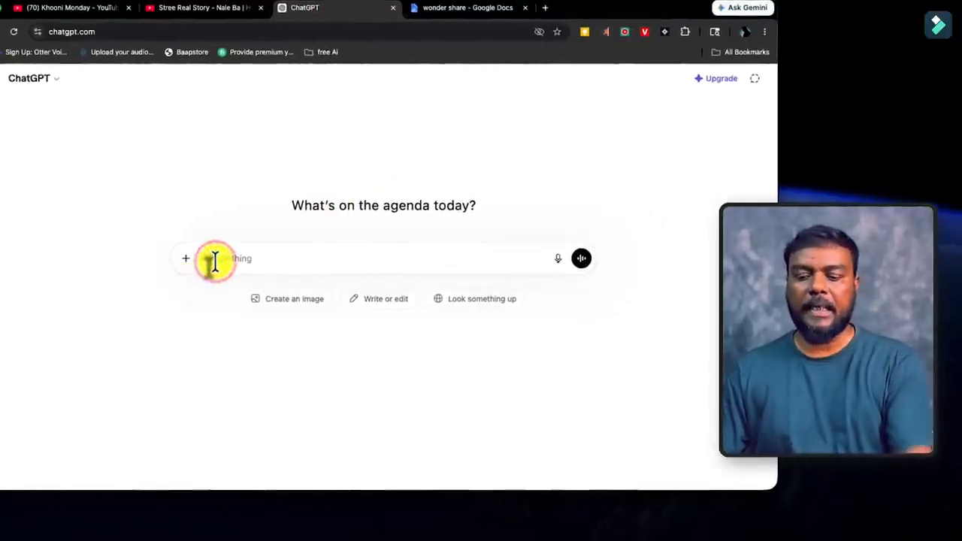
pyautogui.hotkey('ctrl', 'v')
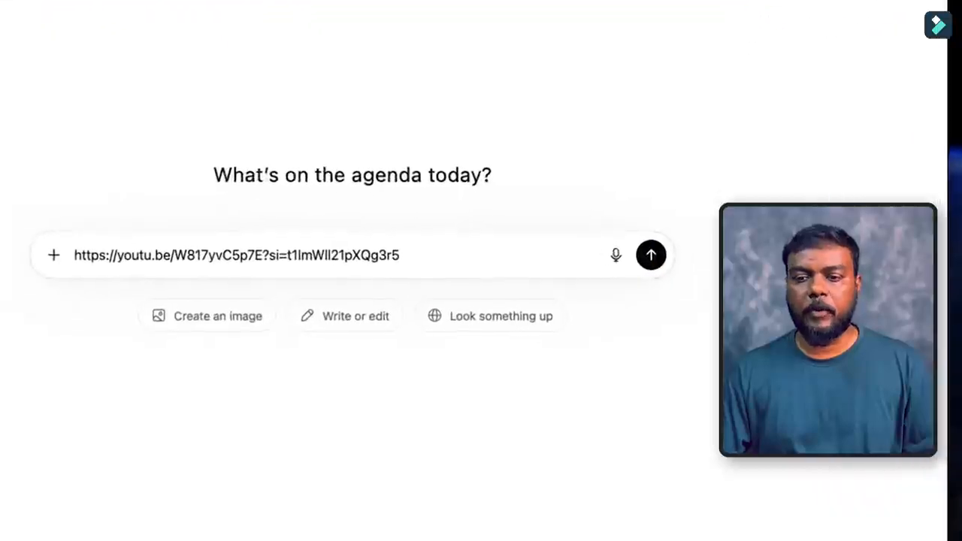
pyautogui.click(440, 257)
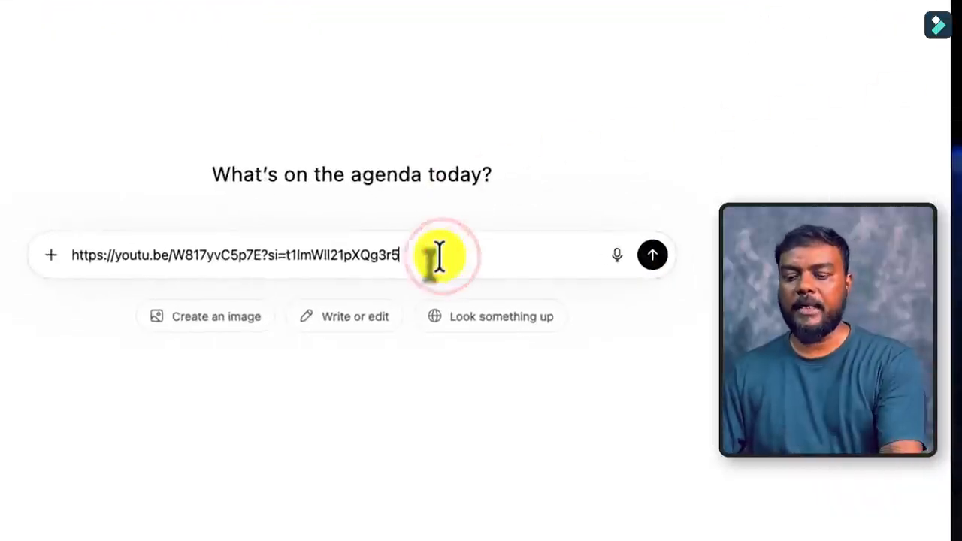
pyautogui.hotkey('ctrl', 'v')
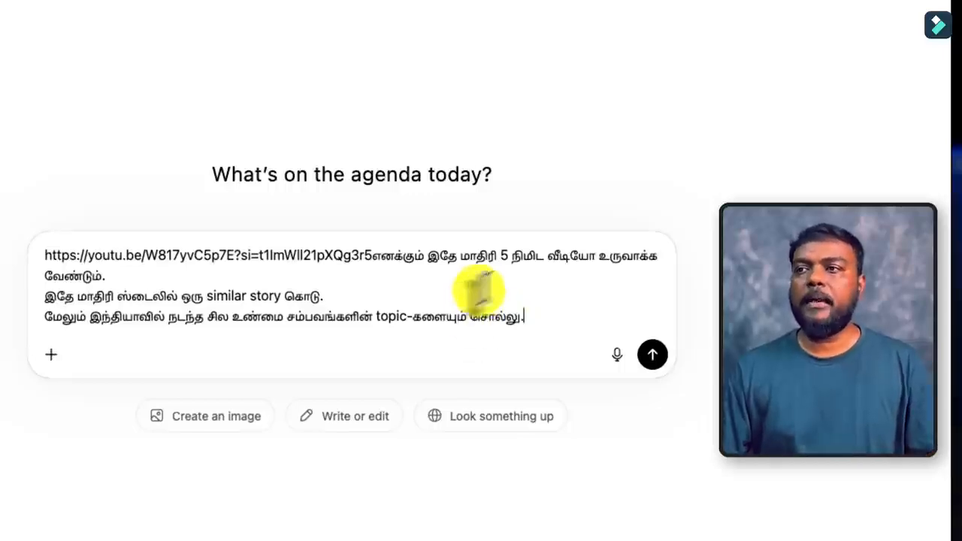
pyautogui.doubleClick(504, 256)
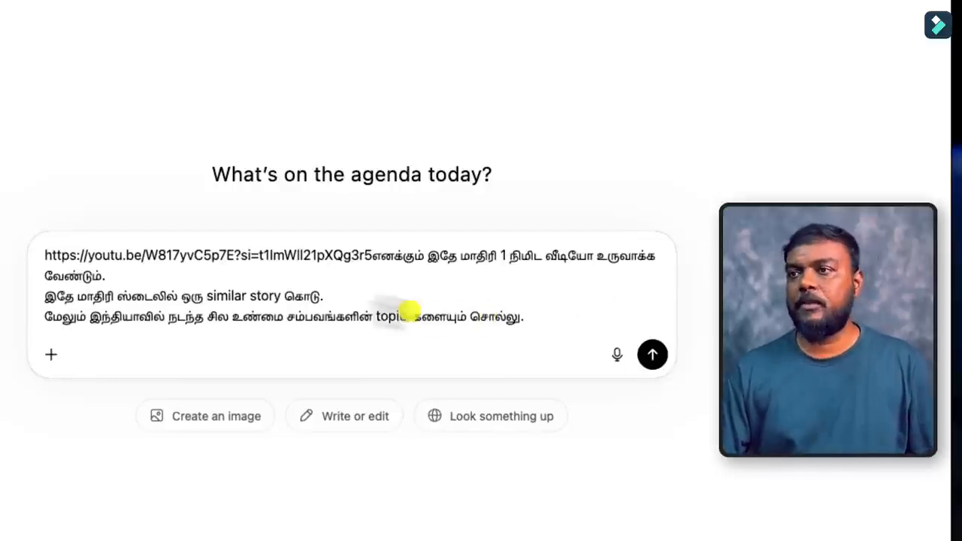
pyautogui.click(652, 355)
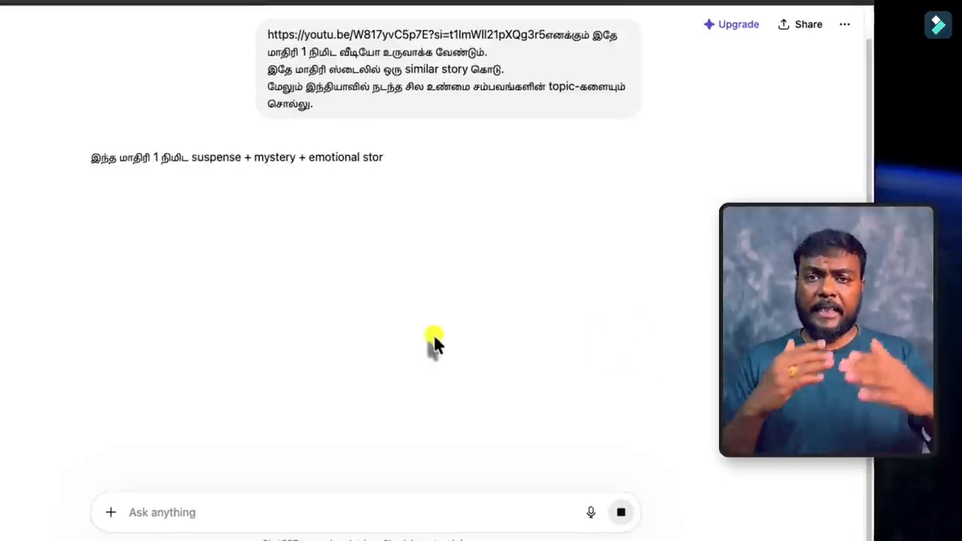
# - Review the generated response and copy the story idea title “ரயிலில் வந்த சிறுமி”
pyautogui.scroll(-3, 90, 282)
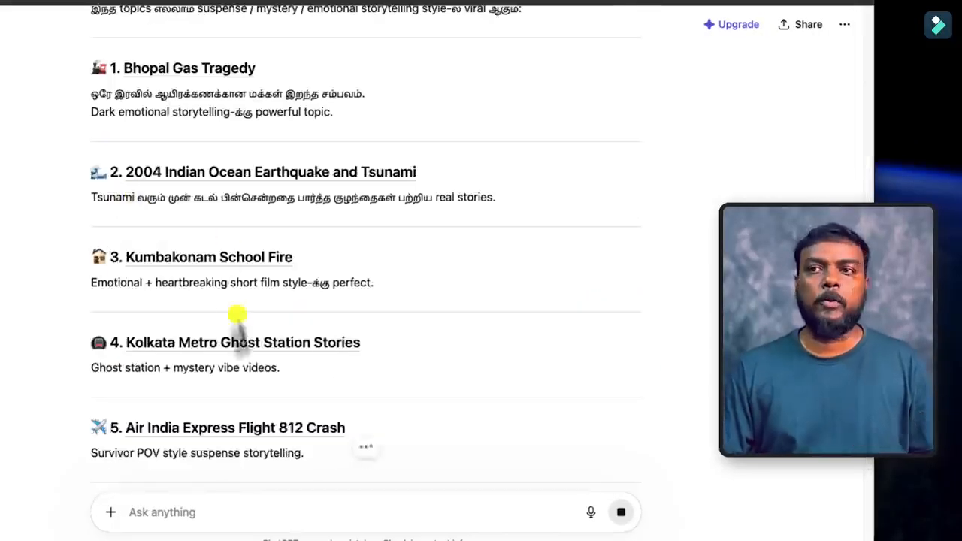
pyautogui.scroll(-10, 237, 314)
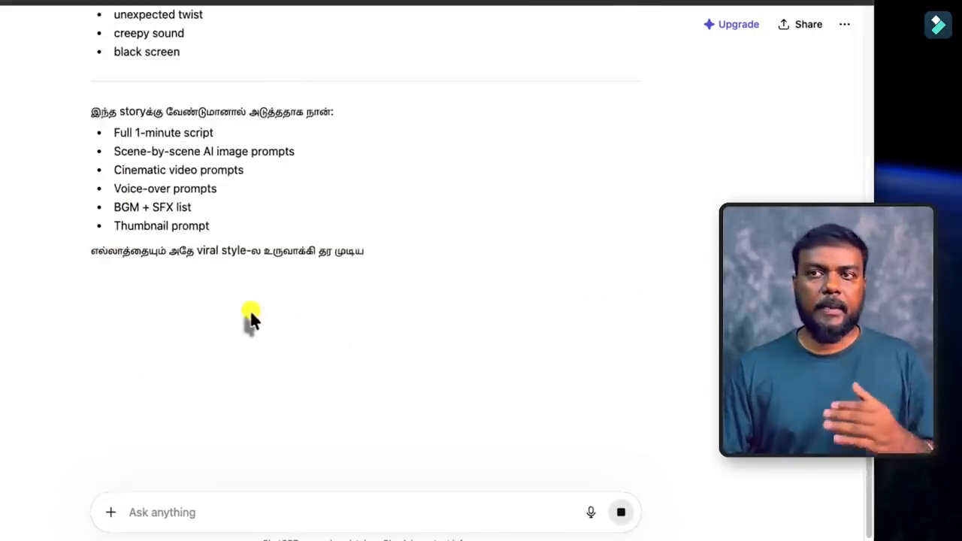
pyautogui.scroll(8, 248, 316)
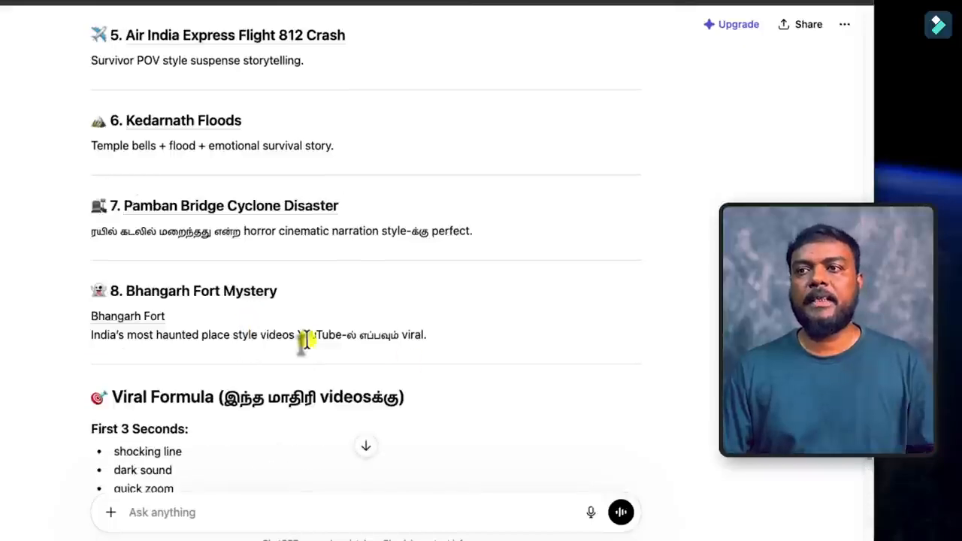
pyautogui.scroll(15, 306, 344)
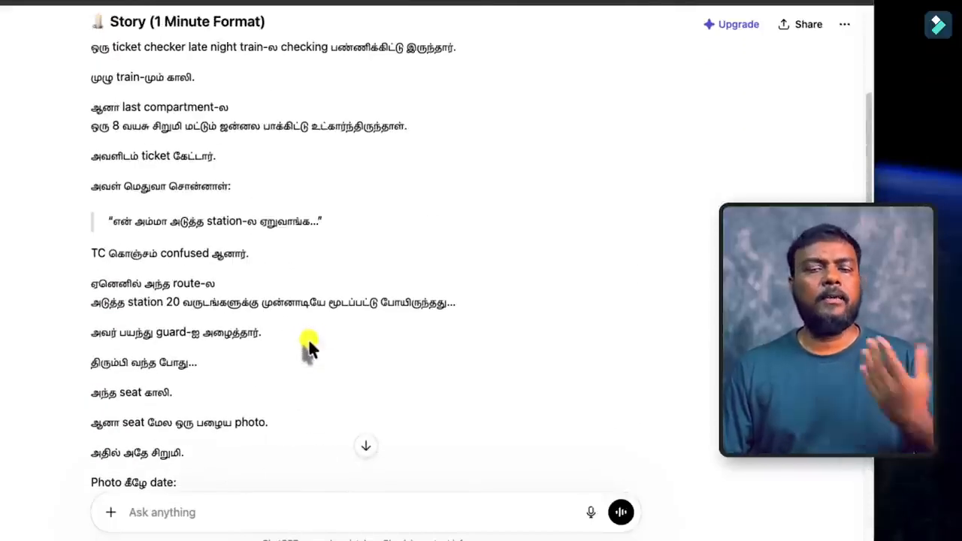
pyautogui.scroll(5, 309, 346)
pyautogui.scroll(3, 306, 345)
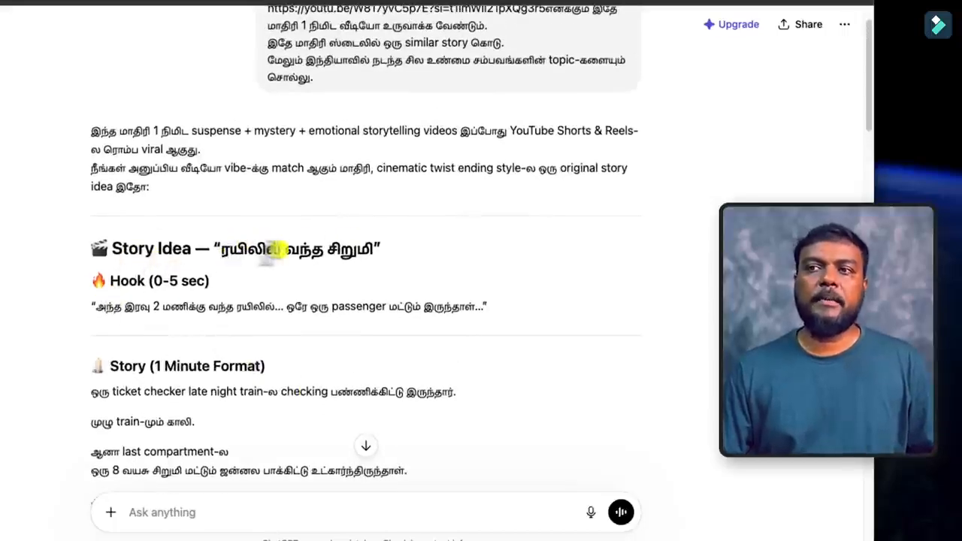
pyautogui.moveTo(214, 249); pyautogui.dragTo(393, 253)
pyautogui.press('super+c')
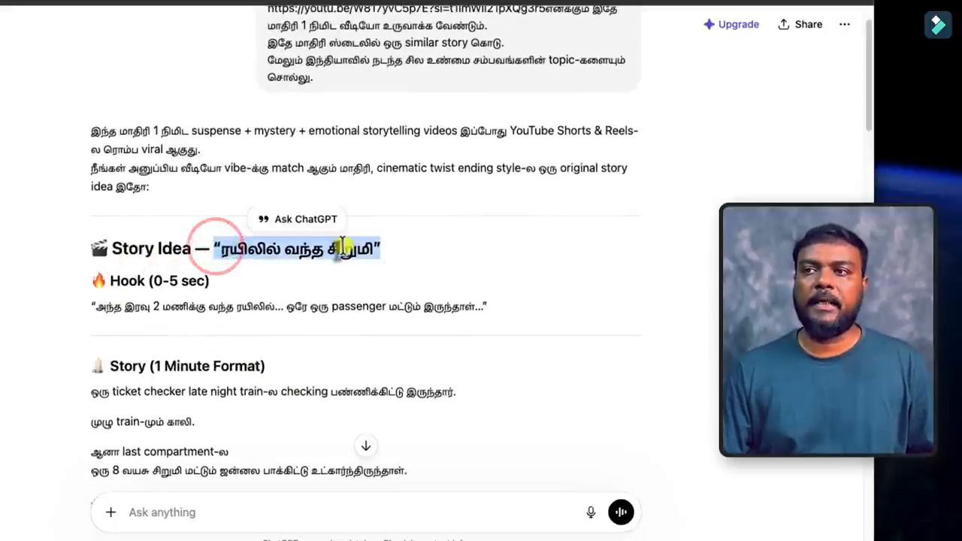
# - Examine the story's style elements and the suggested viral topics based on real incidents in India
pyautogui.scroll(-4, 317, 340)
pyautogui.scroll(-8, 318, 342)
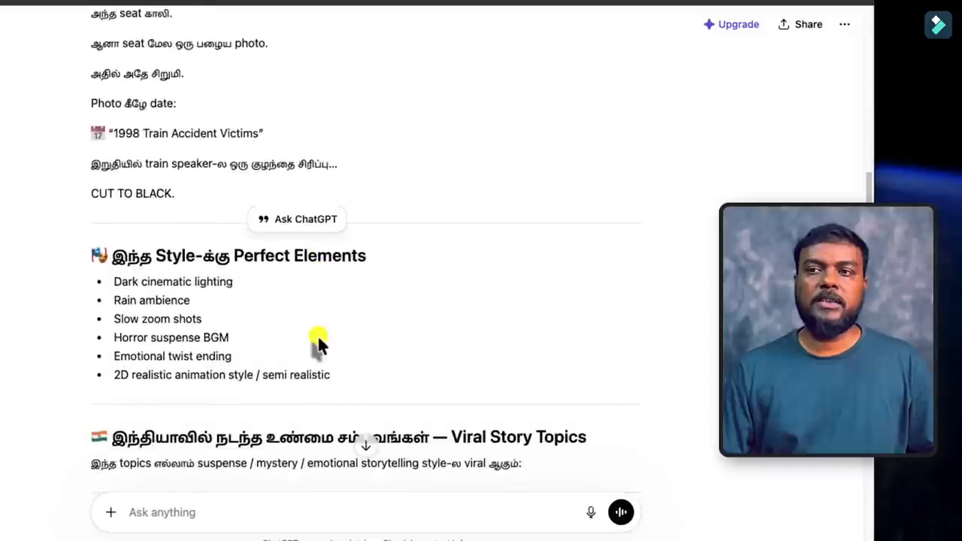
pyautogui.scroll(-1, 318, 342)
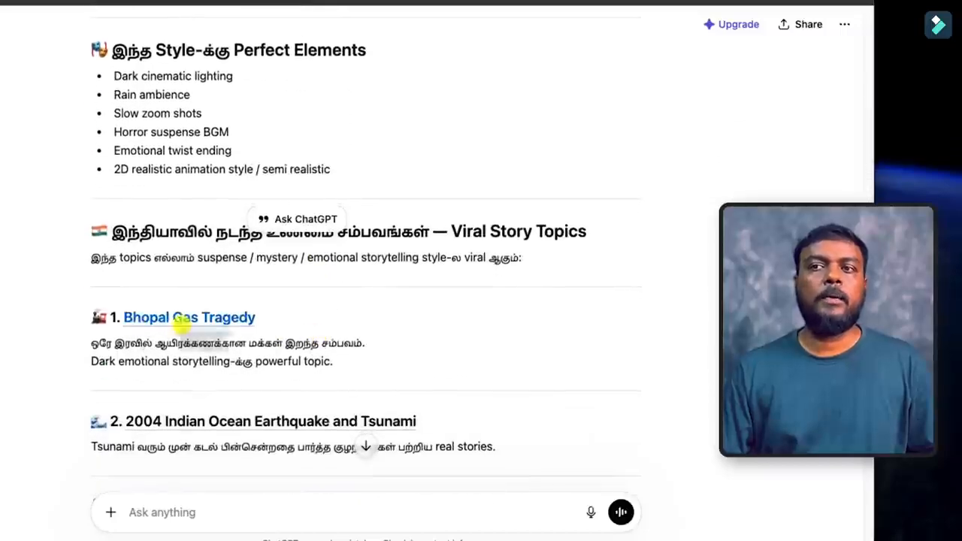
pyautogui.scroll(-4, 330, 325)
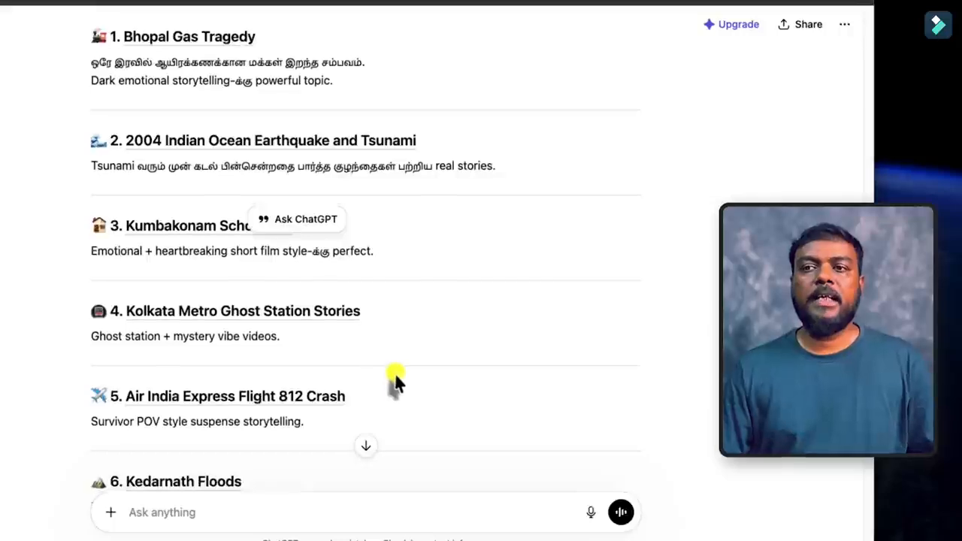
pyautogui.scroll(-1, 386, 381)
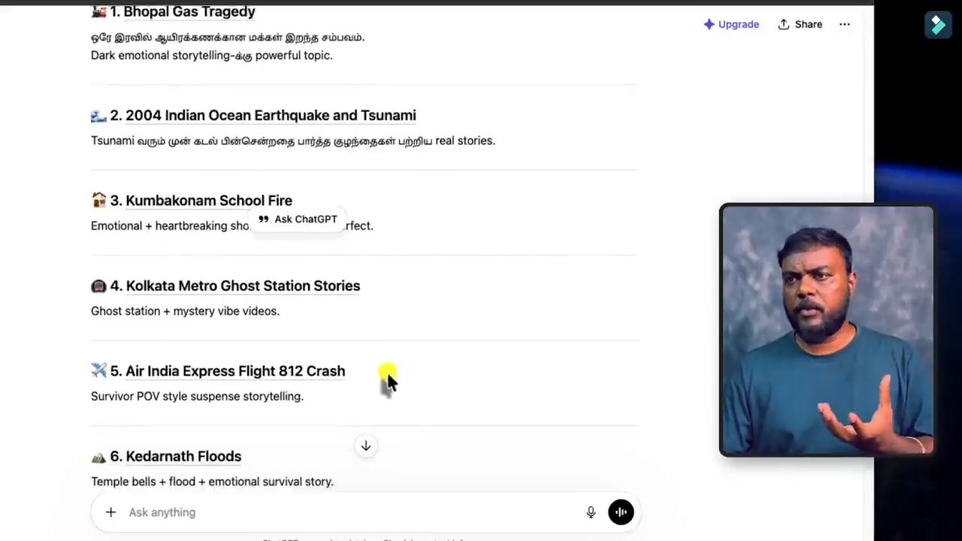
pyautogui.scroll(-1, 432, 387)
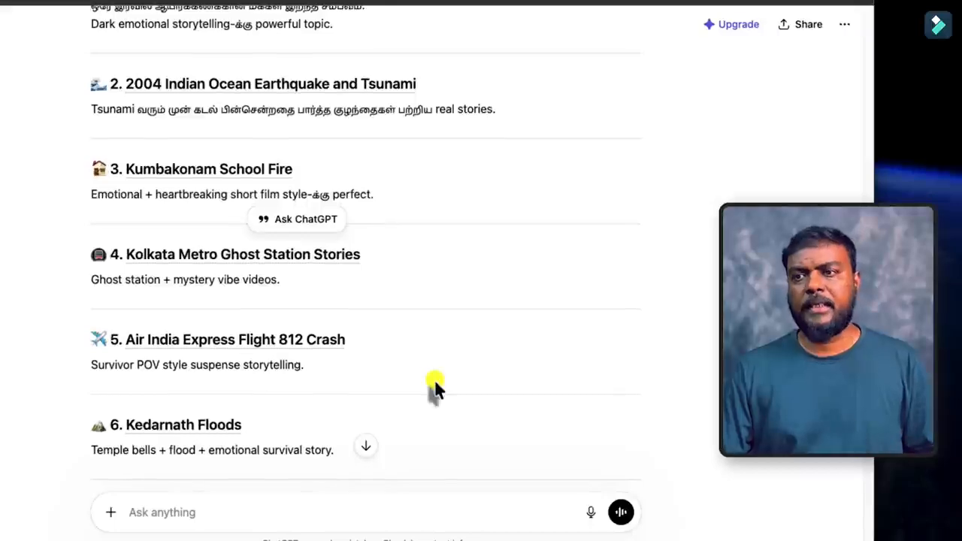
pyautogui.scroll(-1, 429, 386)
pyautogui.scroll(-1, 385, 360)
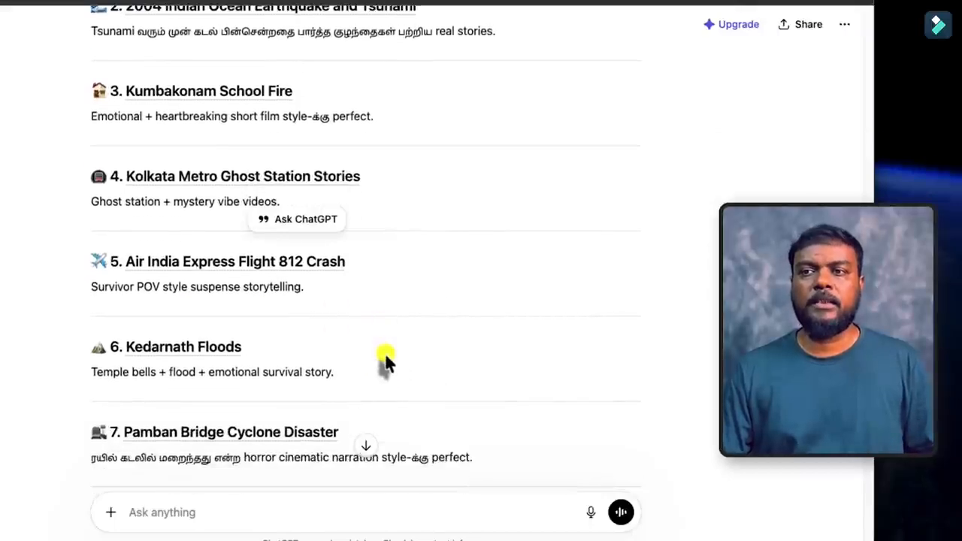
pyautogui.scroll(10, 386, 359)
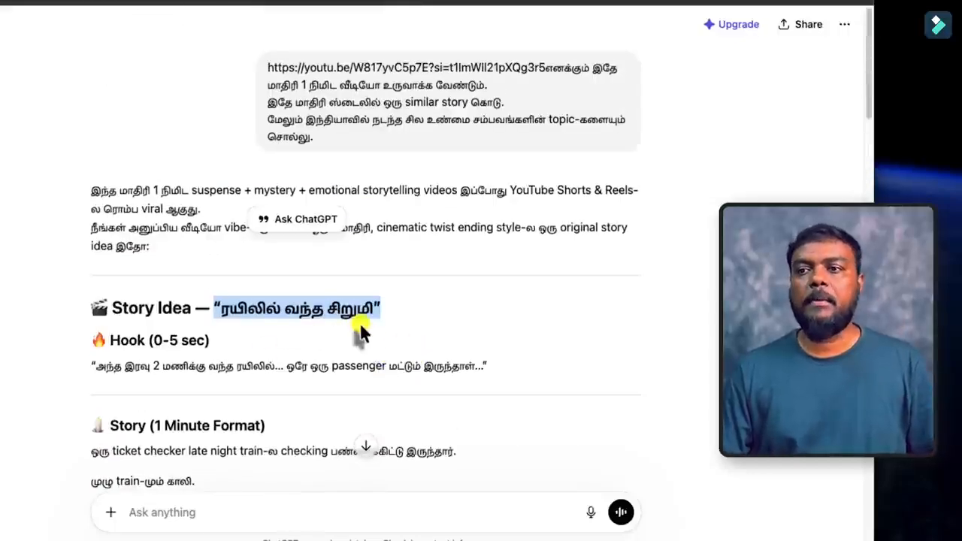
# - Submit the title “ரயிலில் வந்த சிறுமி” with a Tamil request for a suspenseful story with hooks, a relaxed ending and an AI-voice-friendly Tamil voiceover script
pyautogui.rightClick(180, 513)
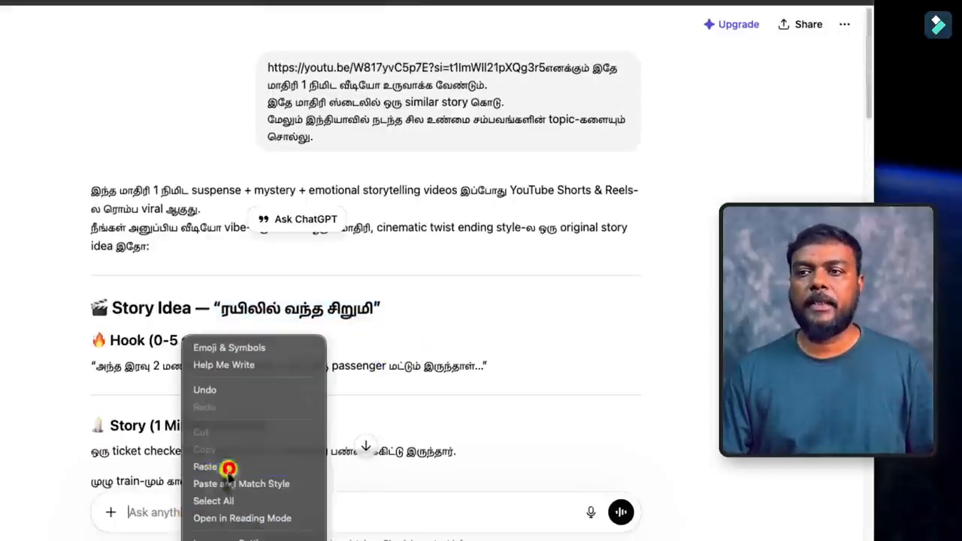
pyautogui.click(229, 468)
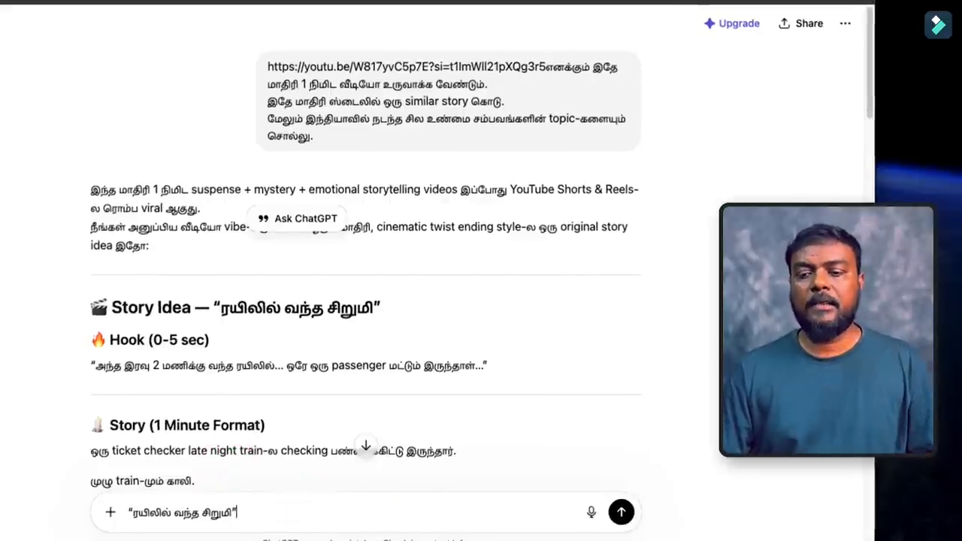
pyautogui.click(259, 512)
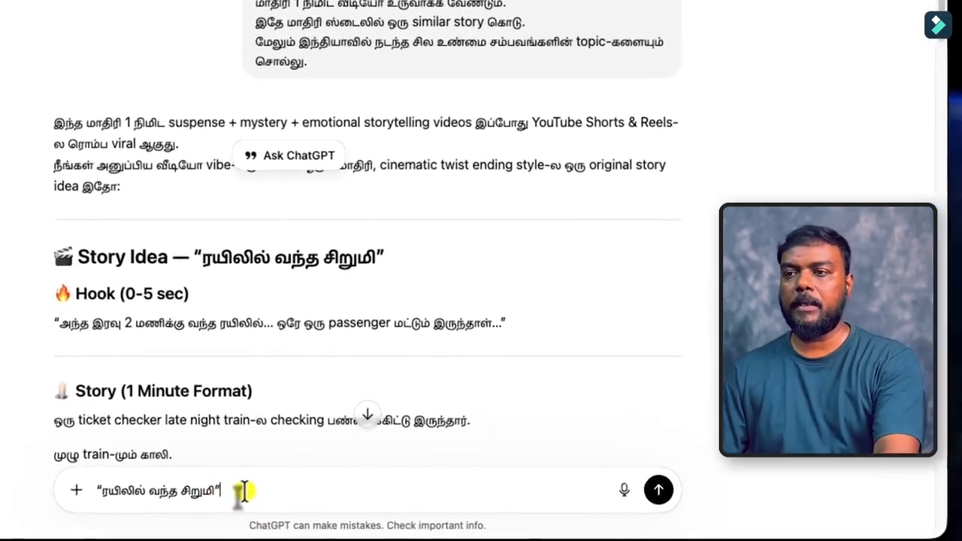
pyautogui.write('"இந்த topic-க்கு  ஒரு story கொடு. அதில்  hooks, dramatic, suspenseful elements இருக்க வேண்டும். முடிவில்  relax ஆன ending இருக்க வேண்டும். மேலும் AI voice-friendly ஆக இருக்கும் மாதிரி  தமிழில் -ல் voiceover script எழுதி கொடு."')
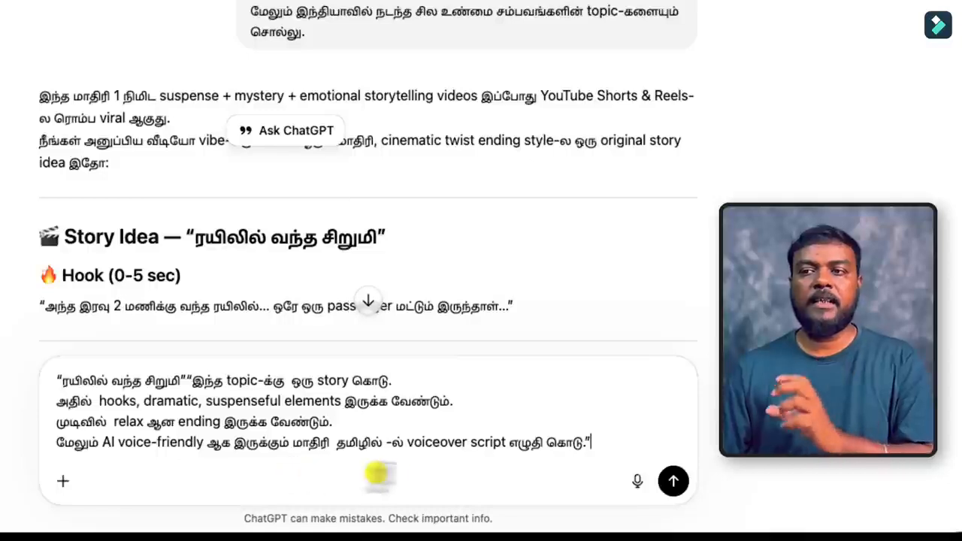
pyautogui.click(675, 483)
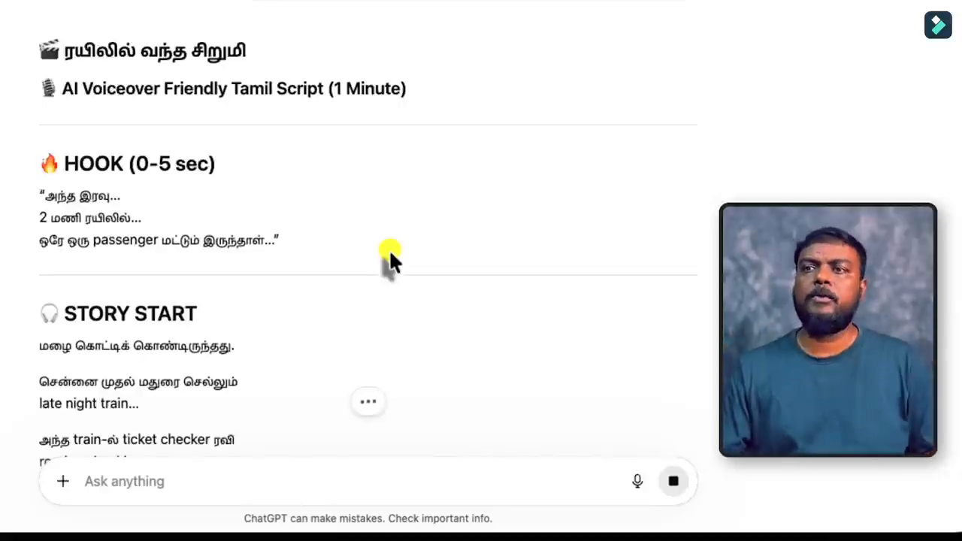
# - Examine the 0-5 second hook heading and its opening lines in the generated voiceover script
pyautogui.moveTo(65, 163); pyautogui.dragTo(217, 165)
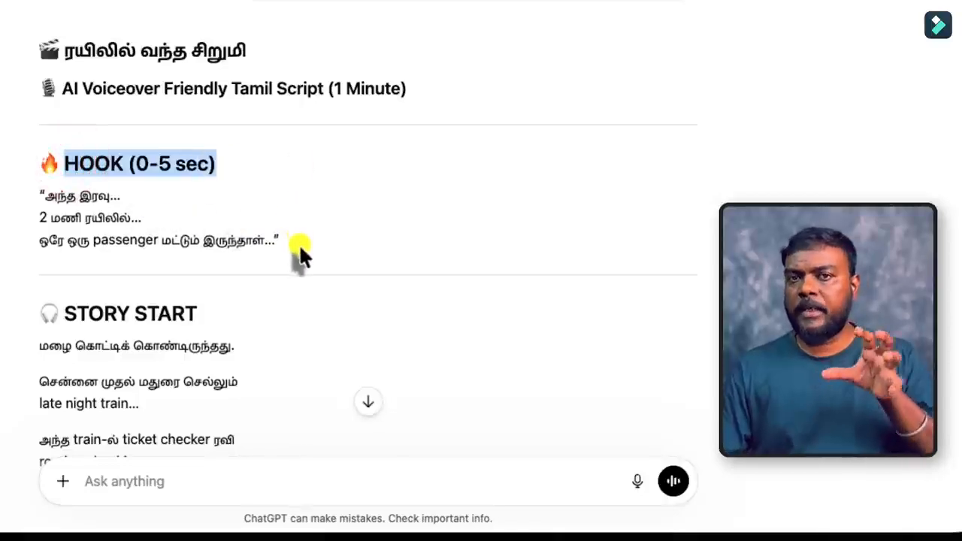
pyautogui.click(49, 210)
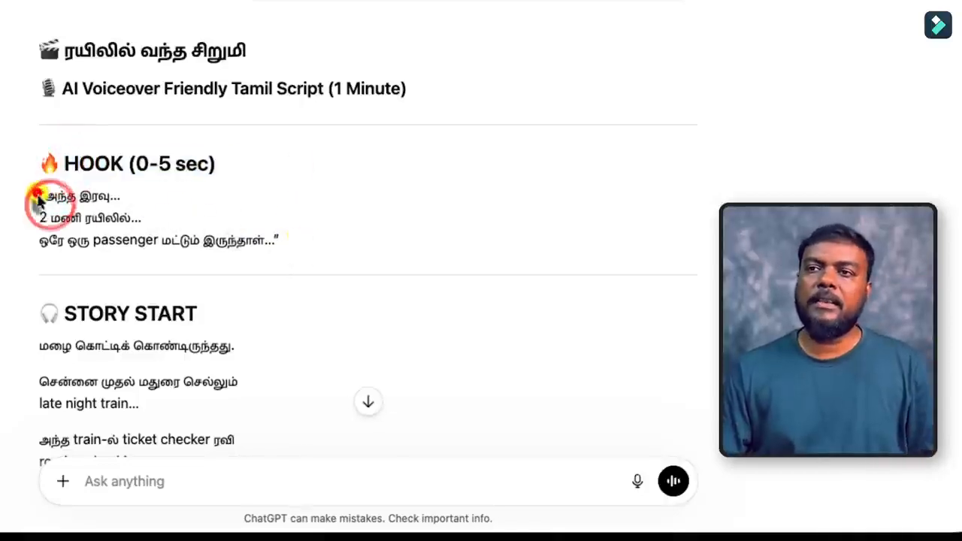
pyautogui.moveTo(38, 196); pyautogui.dragTo(370, 261)
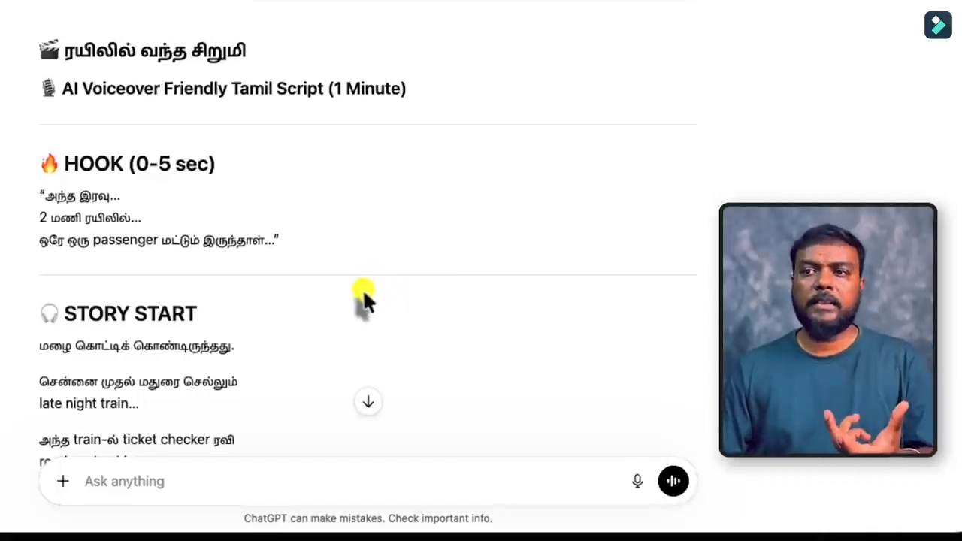
# - Submit a Tamil request for AI image and video prompts per scene, with 3-4 image prompts per 30-40 second scene, scene consistency and 8-second clips
pyautogui.scroll(-3, 360, 305)
pyautogui.scroll(-8, 234, 256)
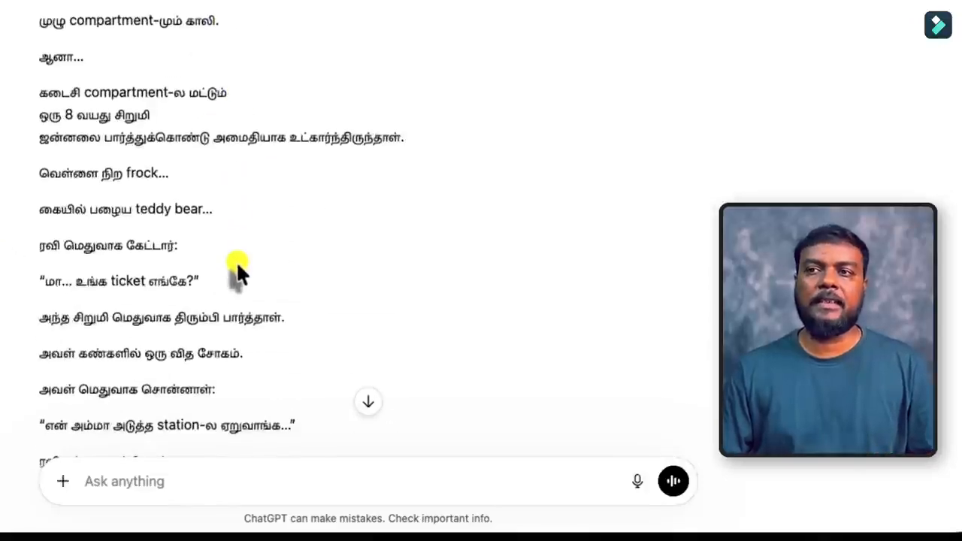
pyautogui.scroll(-3, 337, 293)
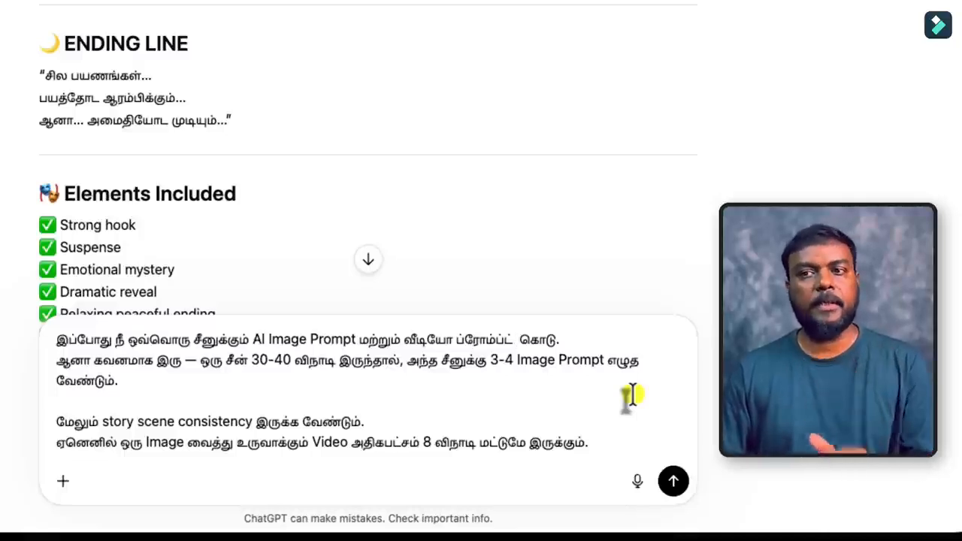
pyautogui.scroll(-1, 278, 392)
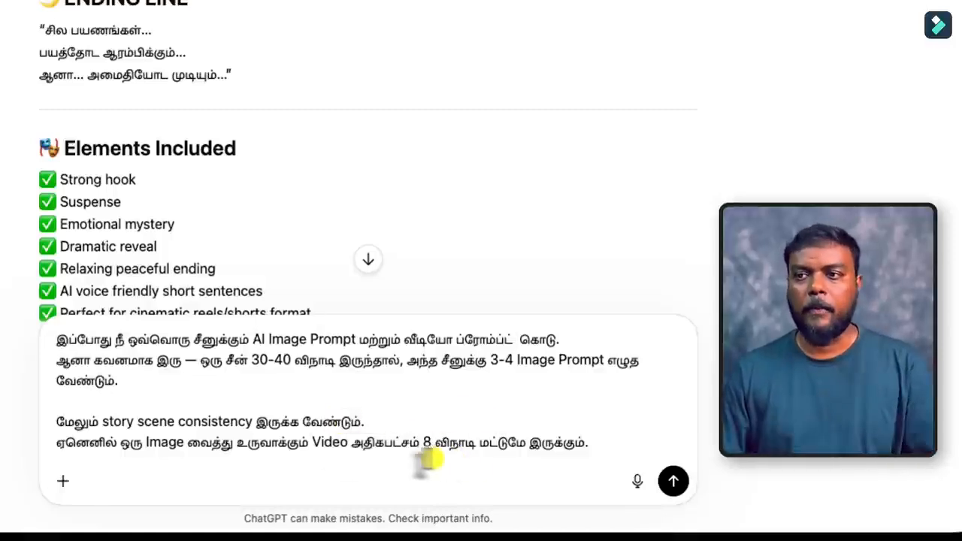
pyautogui.click(675, 482)
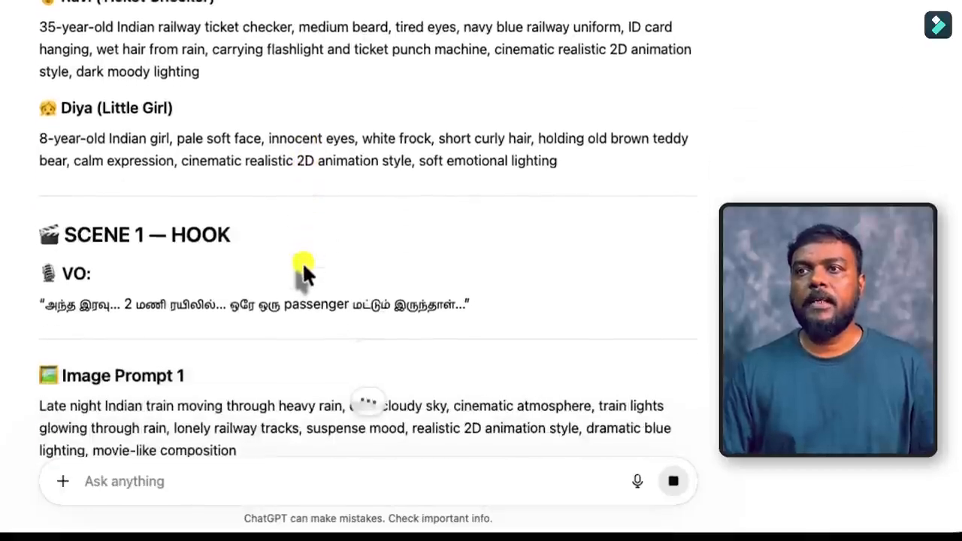
# - Examine the Consistent Character Design section and its descriptions of the ticket checker and the little girl
pyautogui.scroll(2, 150, 75)
pyautogui.moveTo(63, 20); pyautogui.dragTo(401, 21)
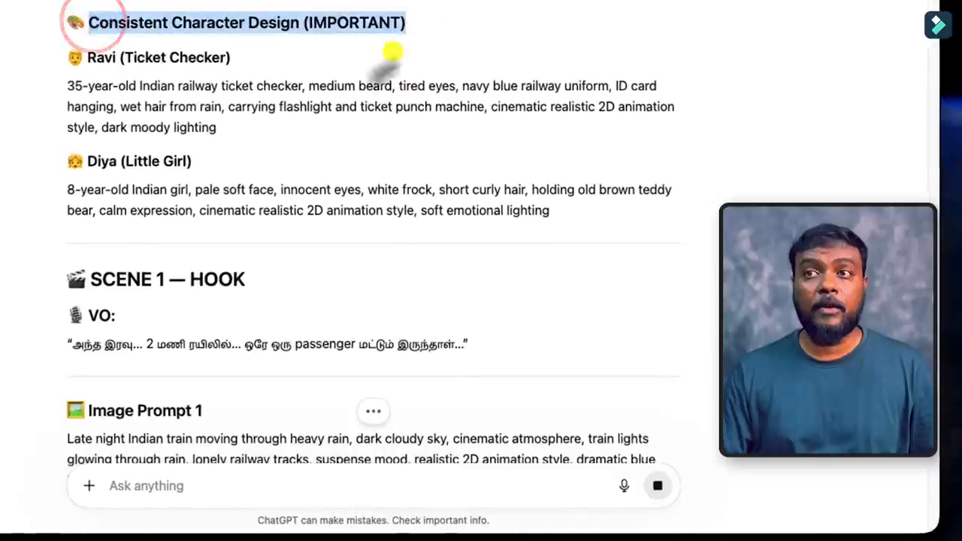
pyautogui.click(164, 100)
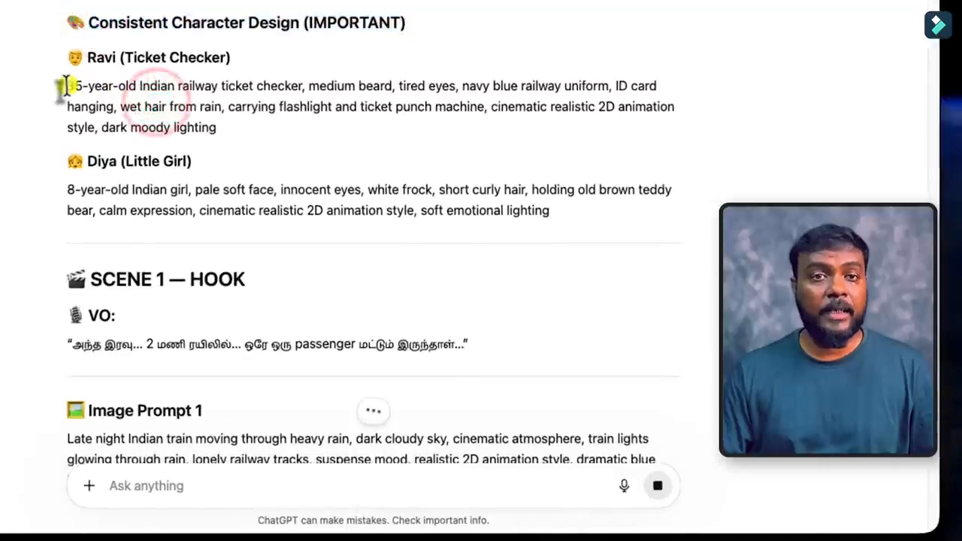
pyautogui.moveTo(66, 85); pyautogui.dragTo(225, 129)
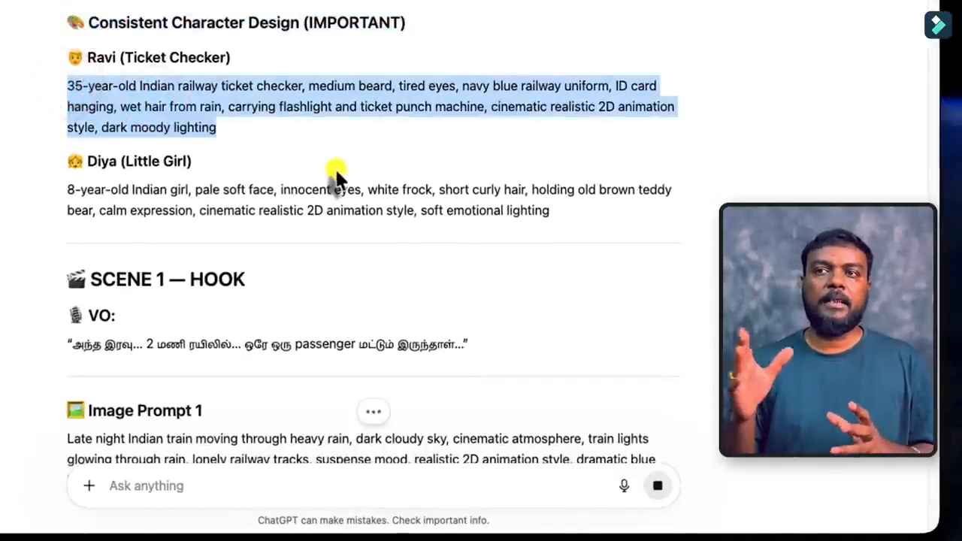
pyautogui.click(146, 124)
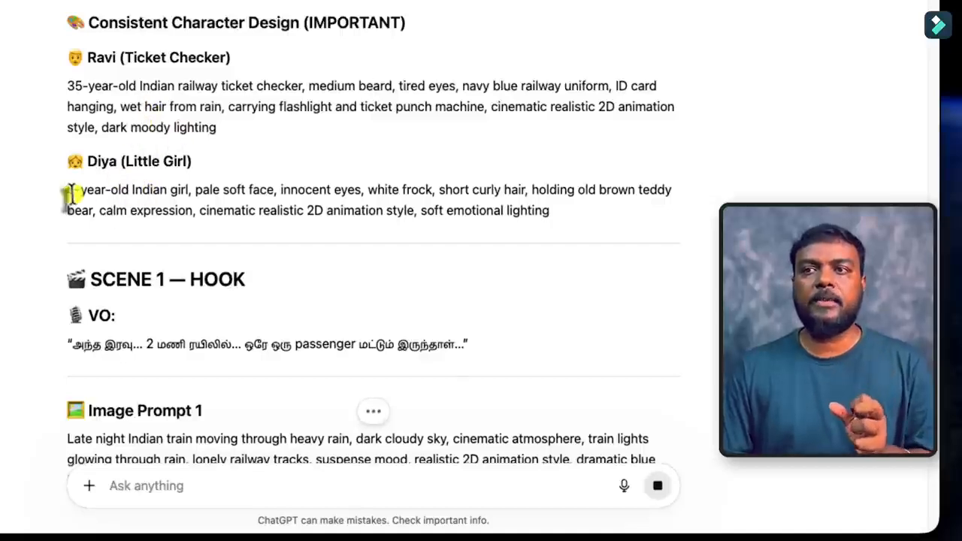
pyautogui.moveTo(70, 192); pyautogui.dragTo(236, 194)
pyautogui.click(236, 195)
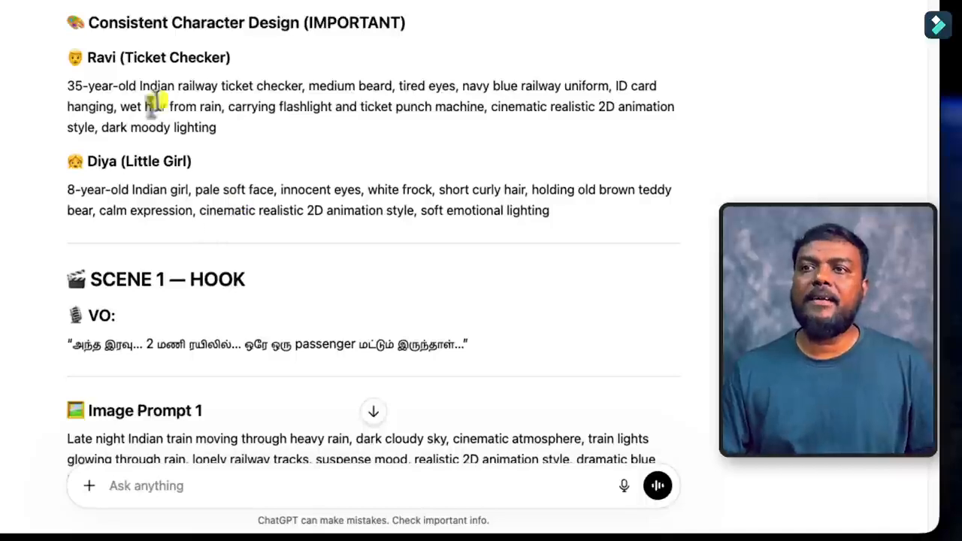
pyautogui.moveTo(71, 85); pyautogui.dragTo(253, 112)
pyautogui.click(265, 118)
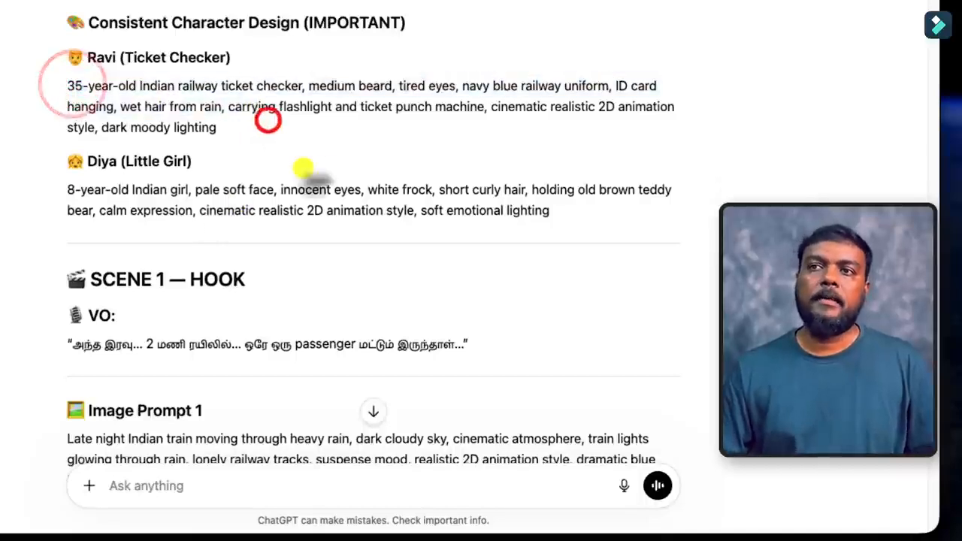
# - Examine the voiceover lines, image prompts and video prompts generated for each scene of the story
pyautogui.scroll(-5, 301, 211)
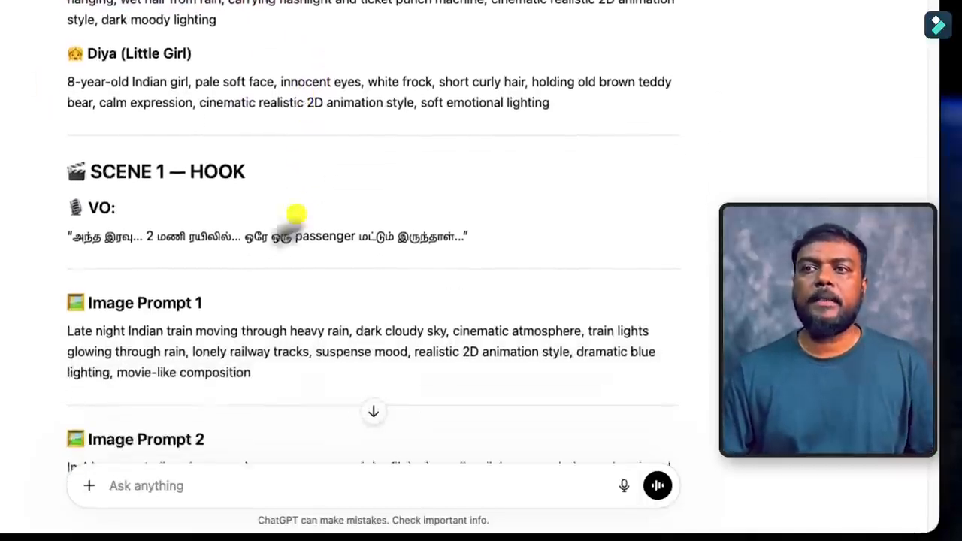
pyautogui.scroll(-5, 225, 271)
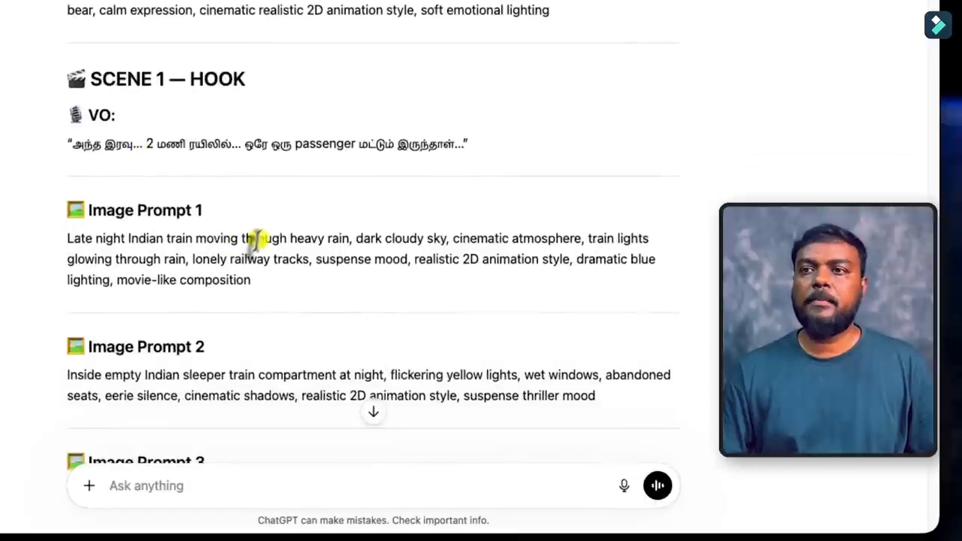
pyautogui.scroll(-6, 256, 253)
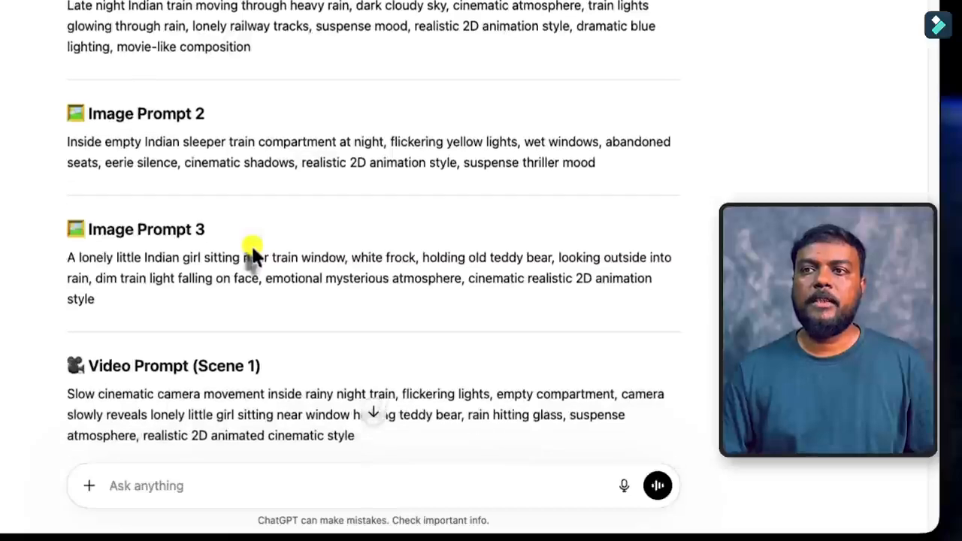
pyautogui.scroll(-4, 254, 251)
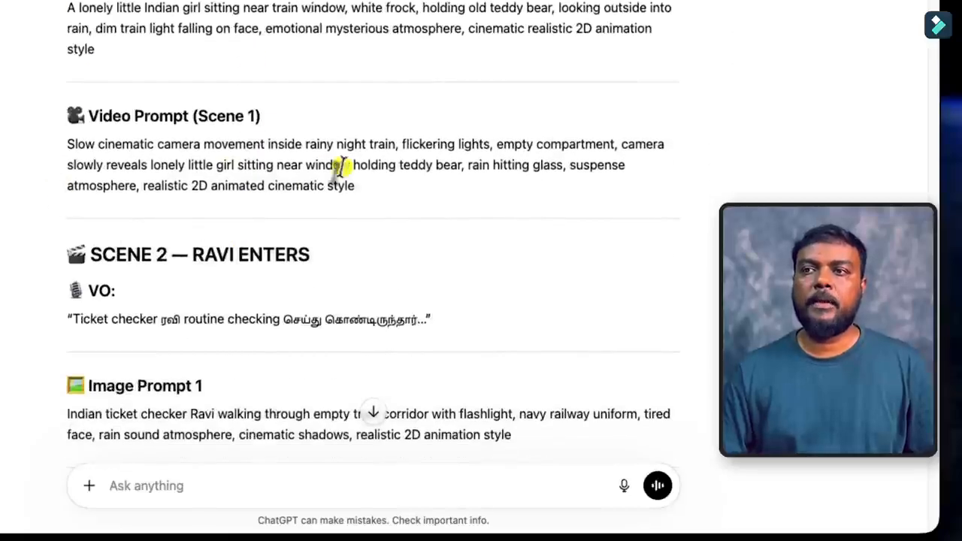
pyautogui.scroll(-1, 247, 209)
pyautogui.scroll(-10, 222, 226)
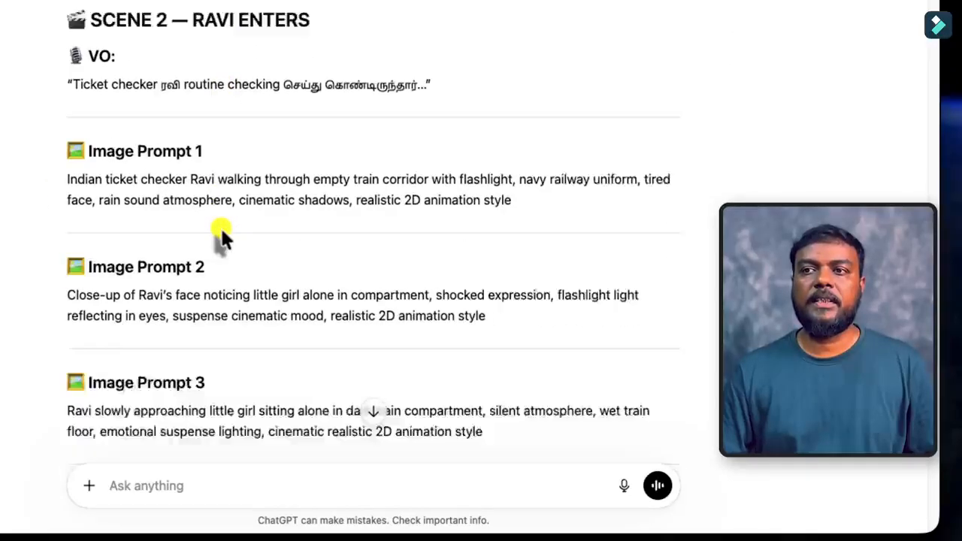
pyautogui.scroll(-12, 251, 239)
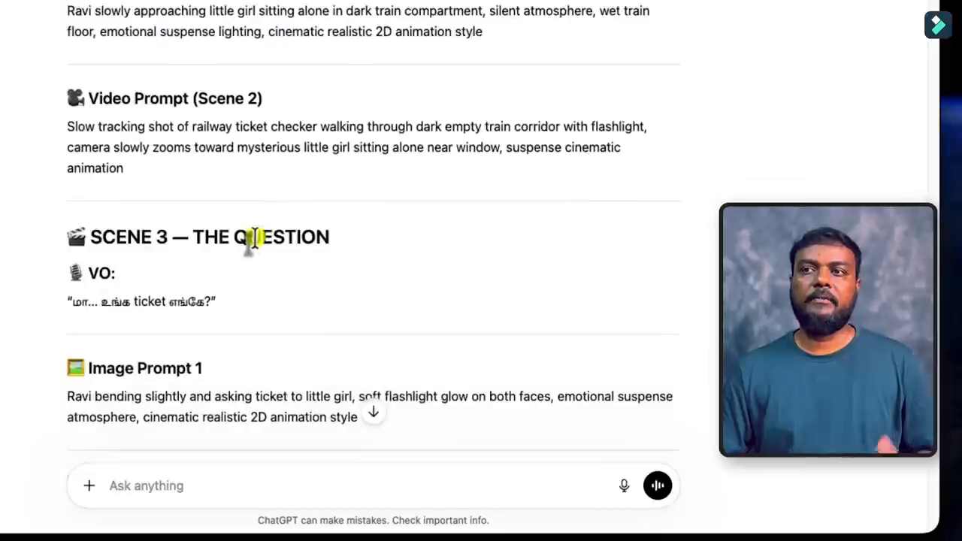
pyautogui.scroll(-18, 258, 245)
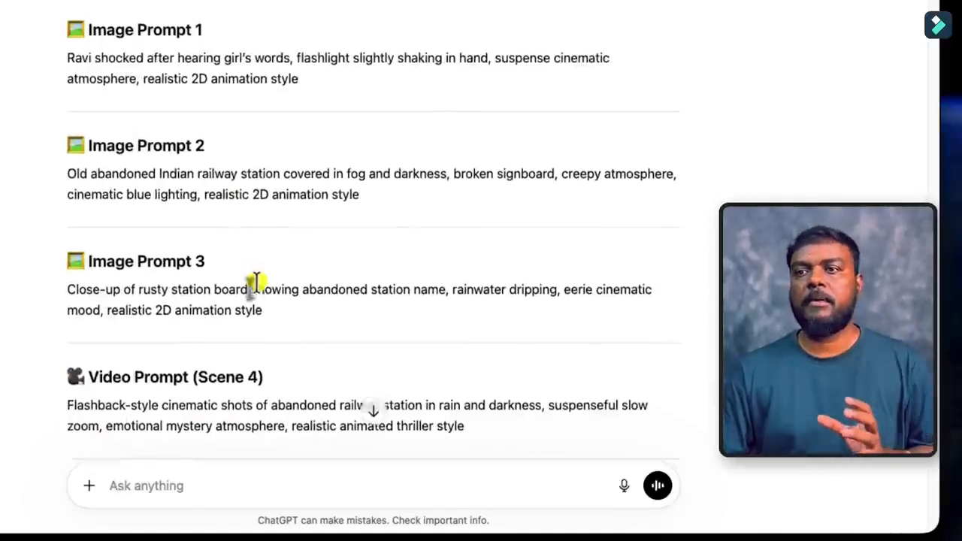
pyautogui.scroll(-10, 256, 280)
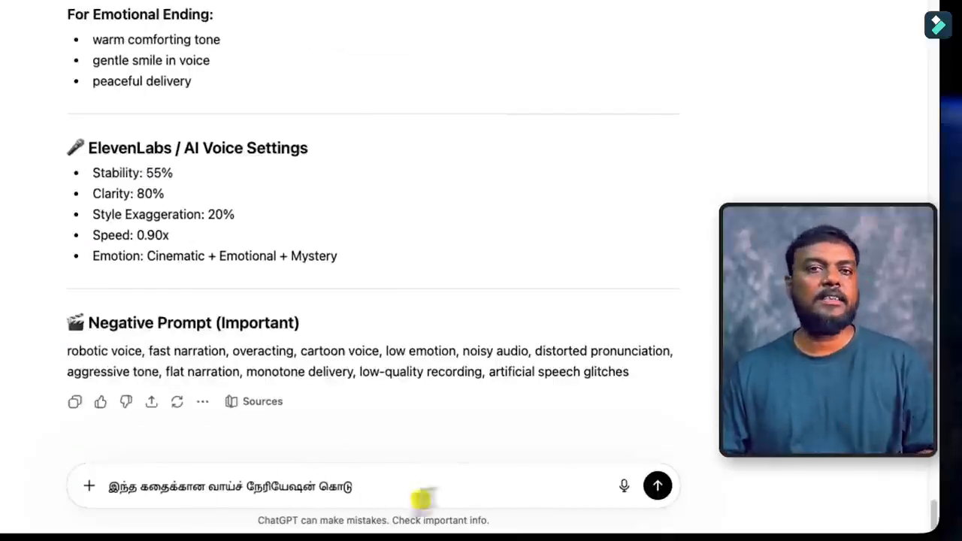
# - Submit the request “இந்த கதைக்கான வாய்ச் நேரியேஷன் கொடு” and review the generated Tamil voice narration
pyautogui.click(660, 487)
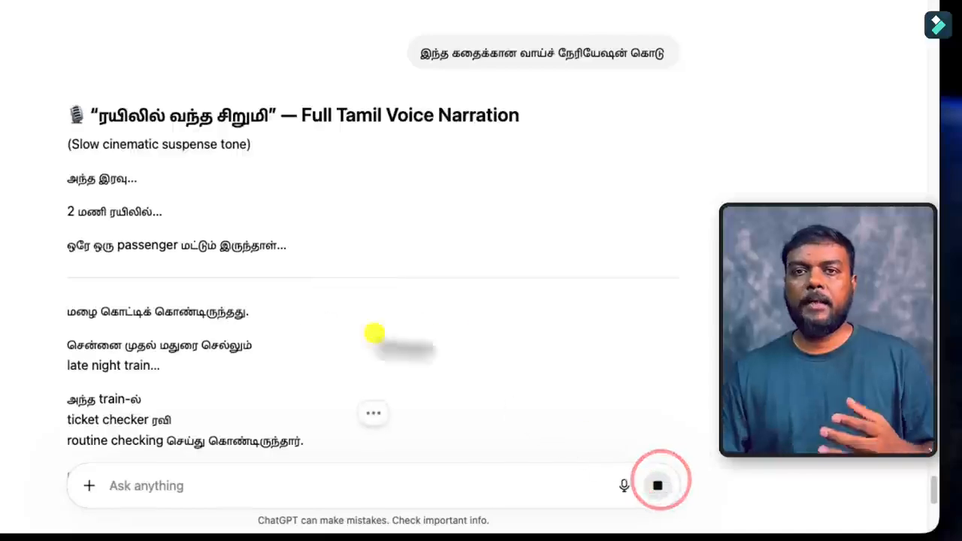
pyautogui.scroll(-2, 337, 302)
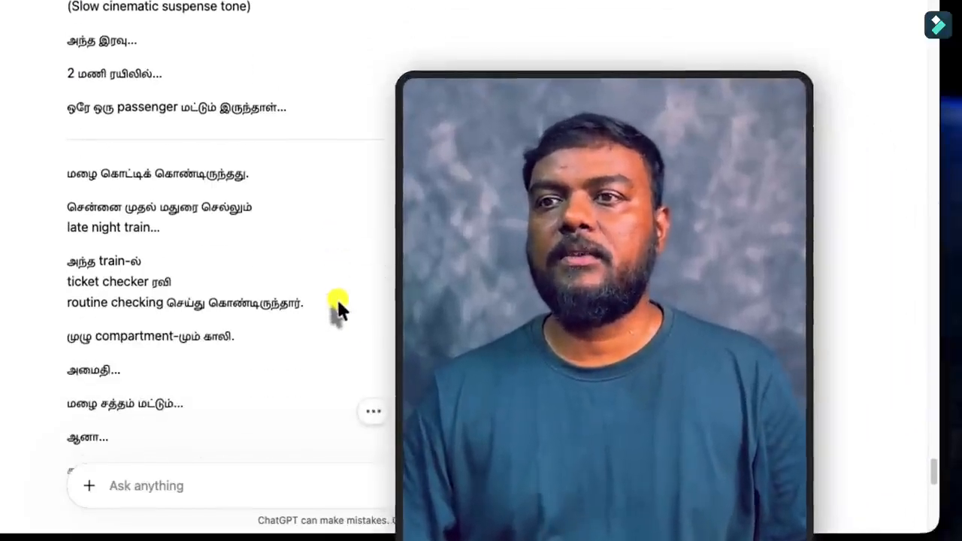
pyautogui.scroll(1, 337, 302)
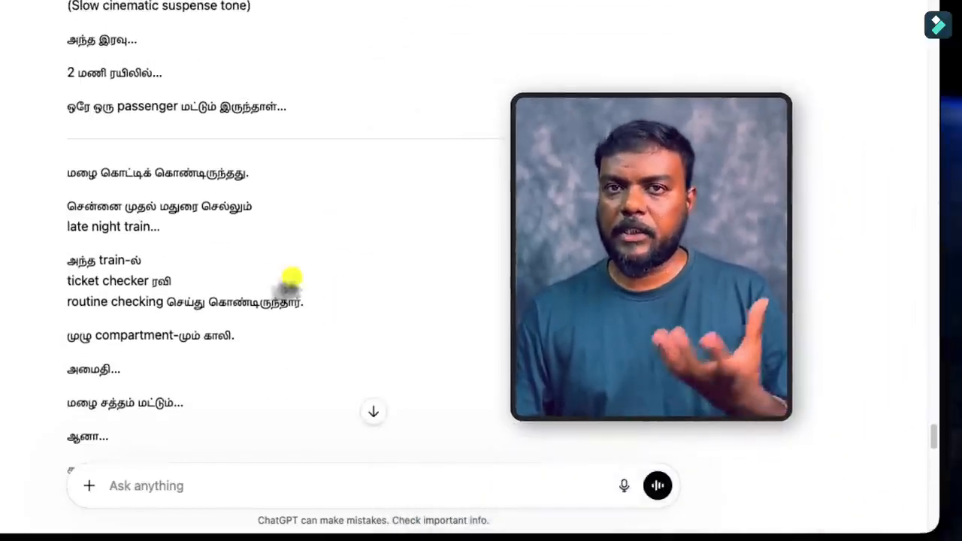
pyautogui.moveTo(69, 41); pyautogui.dragTo(231, 382)
pyautogui.scroll(-12, 338, 366)
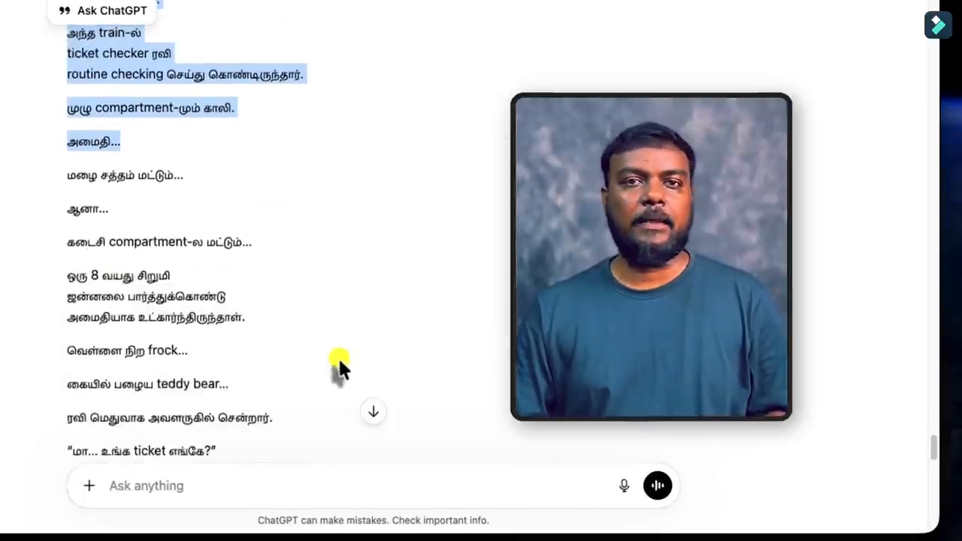
pyautogui.scroll(-10, 342, 366)
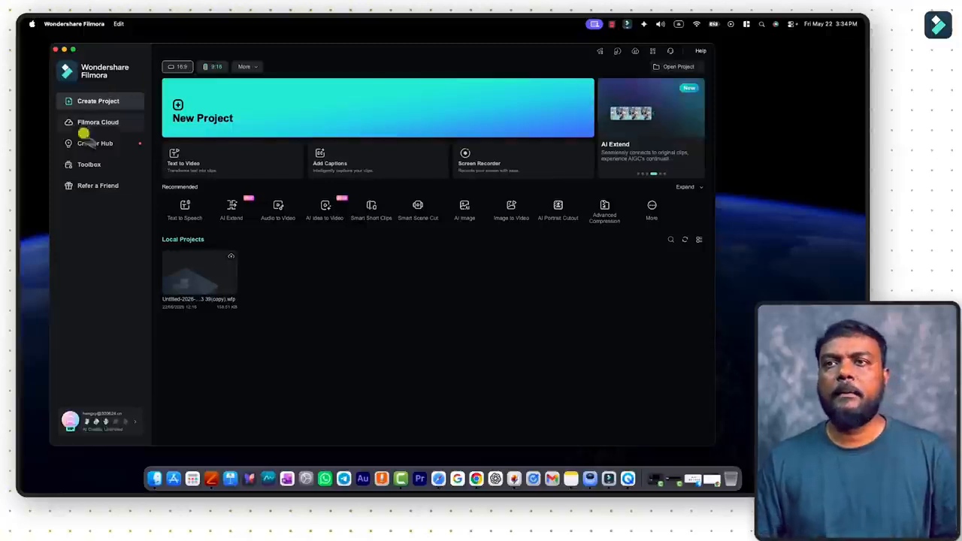
# - In Wondershare Filmora, create a new project and open the AI Image generator
pyautogui.click(178, 107)
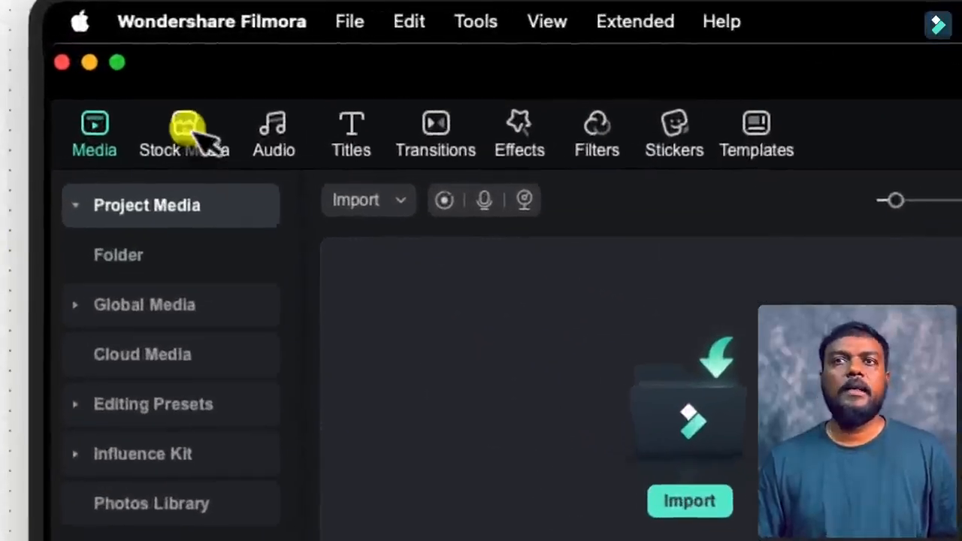
pyautogui.click(186, 133)
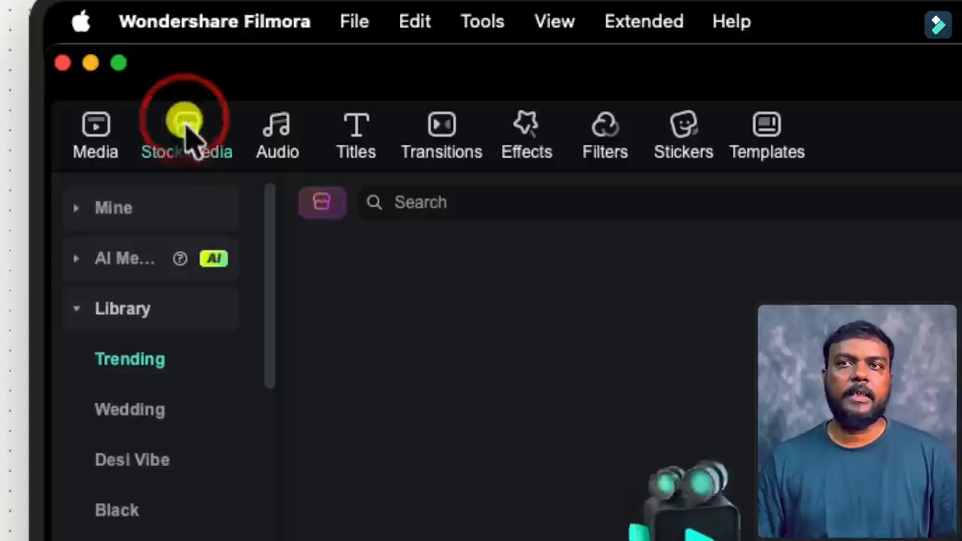
pyautogui.click(125, 259)
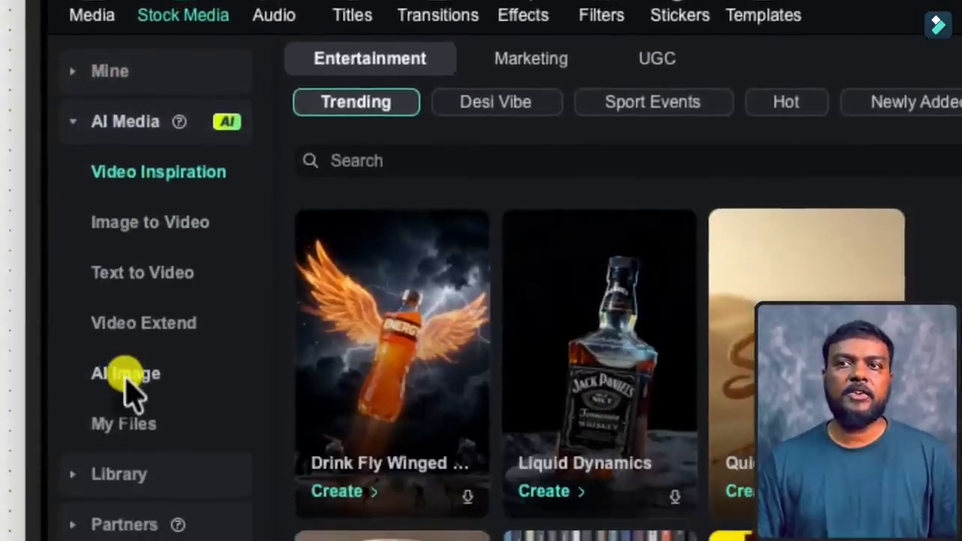
pyautogui.click(125, 376)
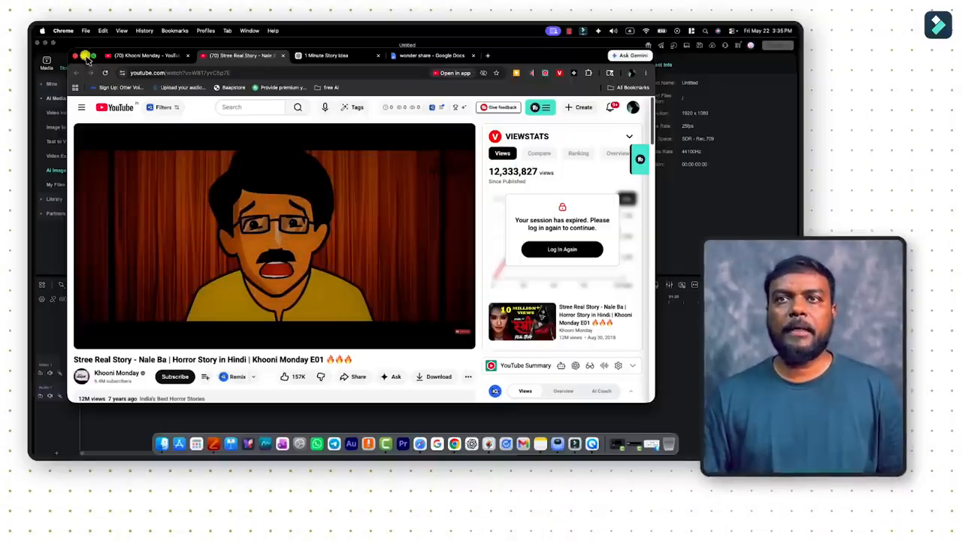
# - Add the shocked cartoon man's screenshot as the reference image and paste the prompt for a scared 2D cartoon-style South Indian male character
pyautogui.click(85, 55)
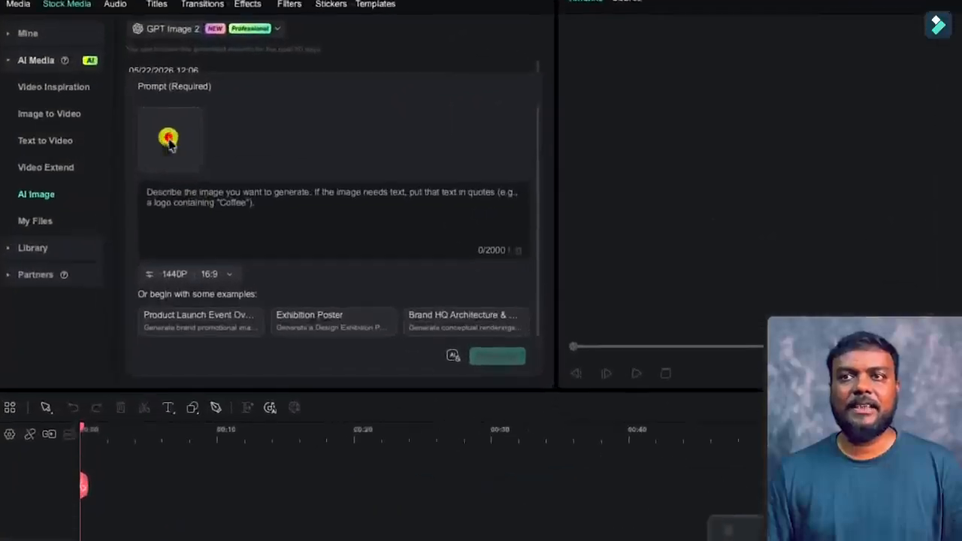
pyautogui.click(127, 143)
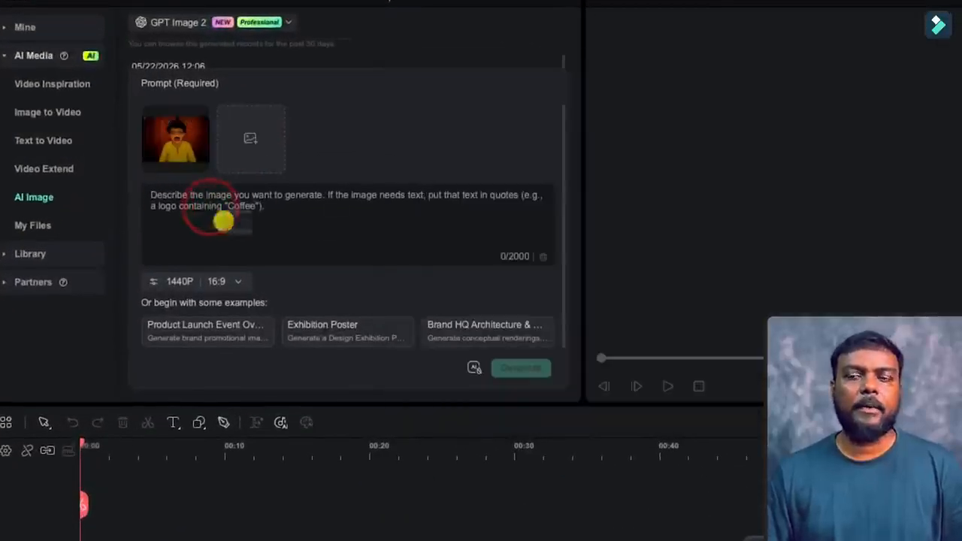
pyautogui.click(295, 220)
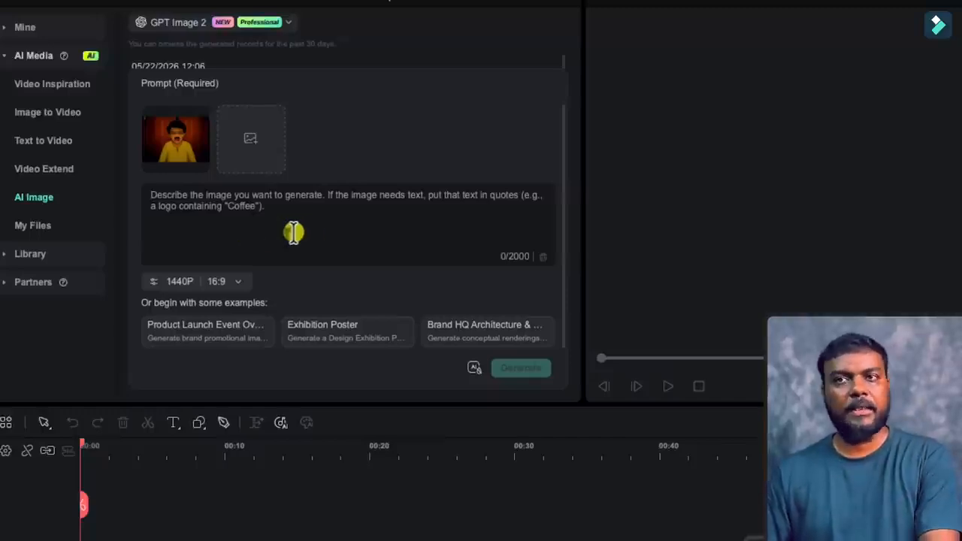
pyautogui.hotkey('ctrl', 'v')
pyautogui.scroll(10, 340, 244)
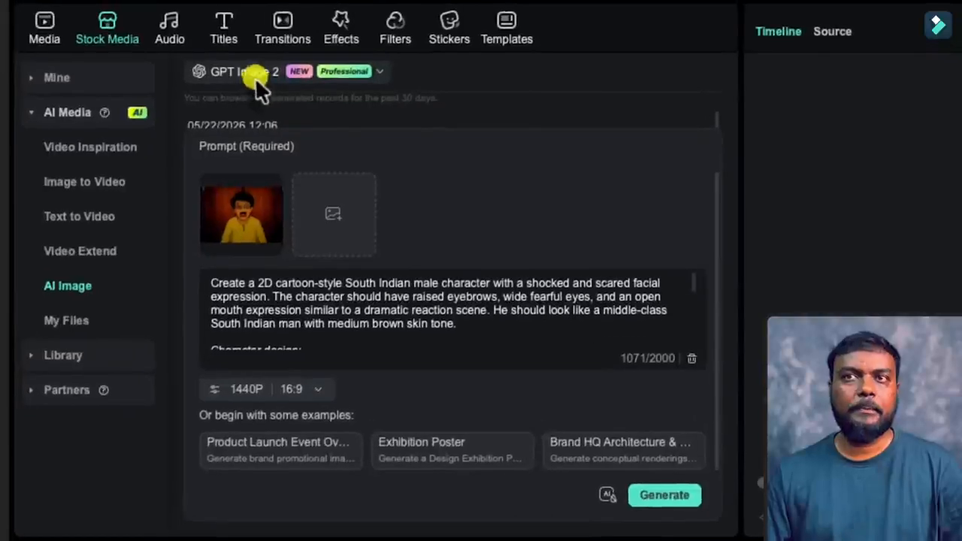
# - Choose GPT Image 2 as the image model, with 1440P resolution and a 16:9 aspect ratio
pyautogui.click(259, 80)
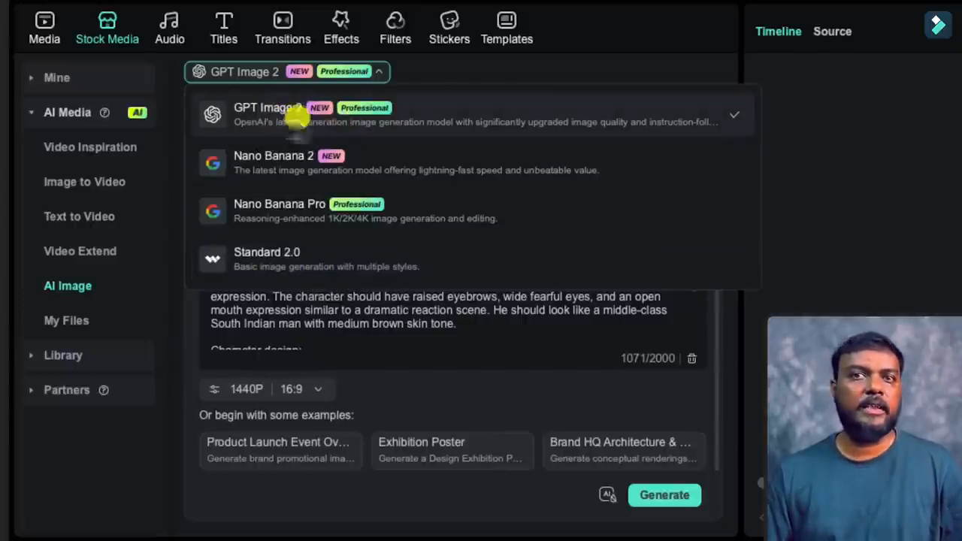
pyautogui.click(276, 114)
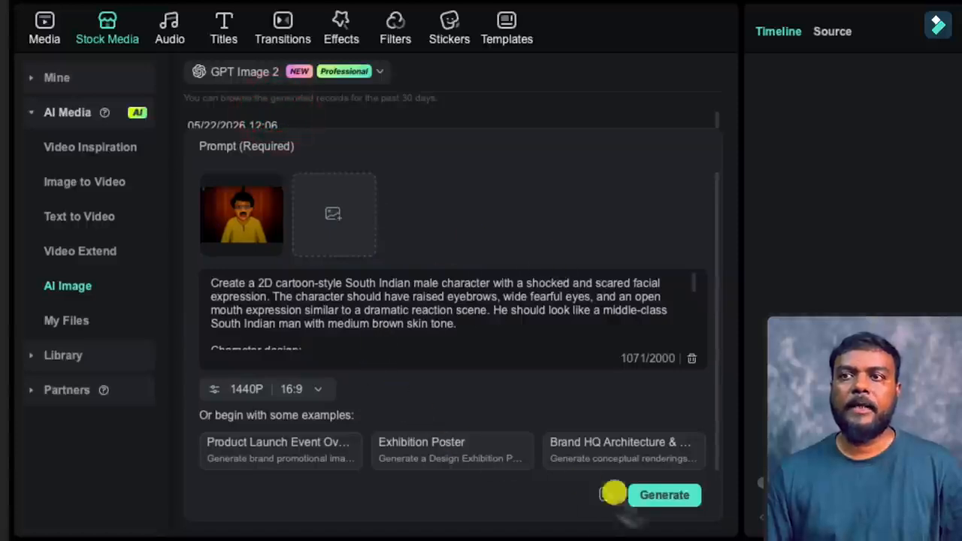
pyautogui.click(317, 389)
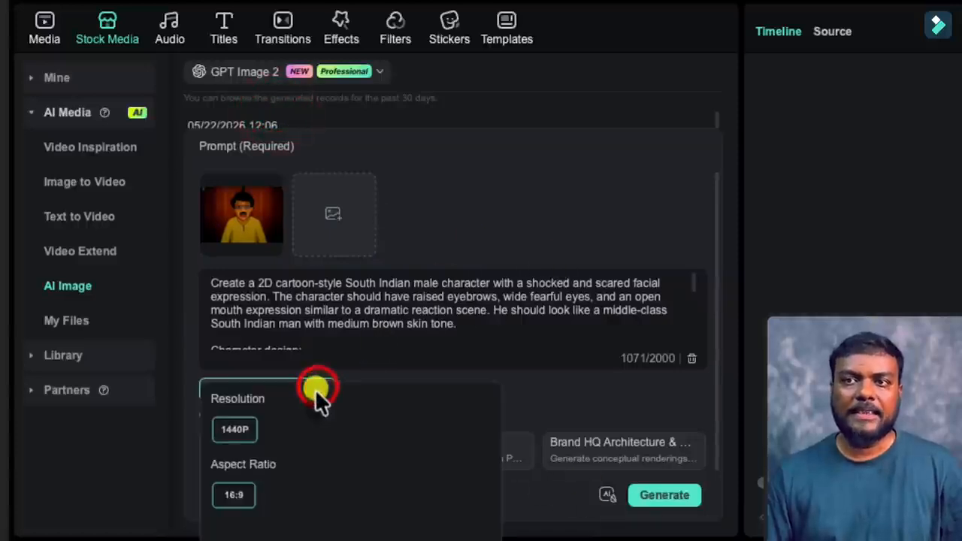
pyautogui.click(243, 500)
pyautogui.click(529, 398)
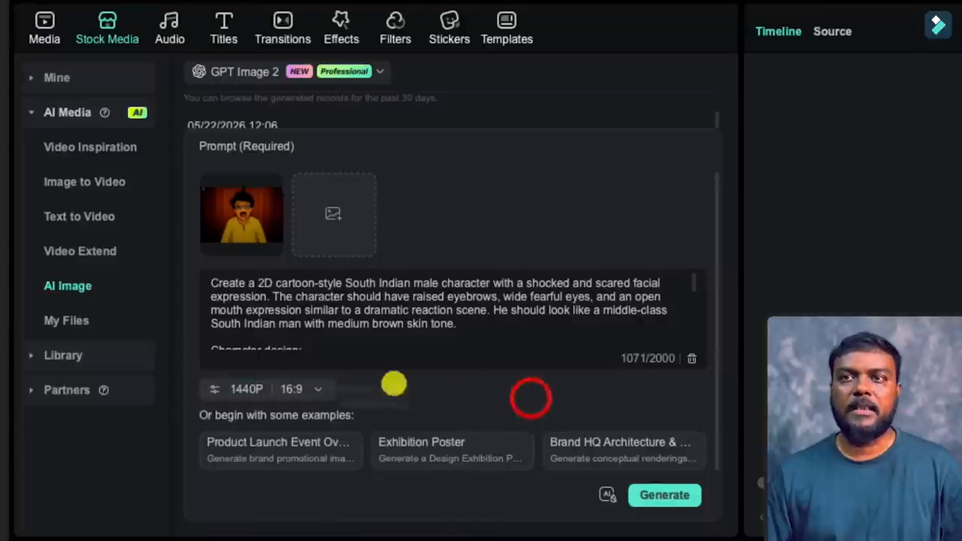
# - Check the rest of the character prompt, keep 1440P and 16:9, and generate the AI image
pyautogui.scroll(-3, 362, 301)
pyautogui.scroll(-3, 361, 301)
pyautogui.click(216, 390)
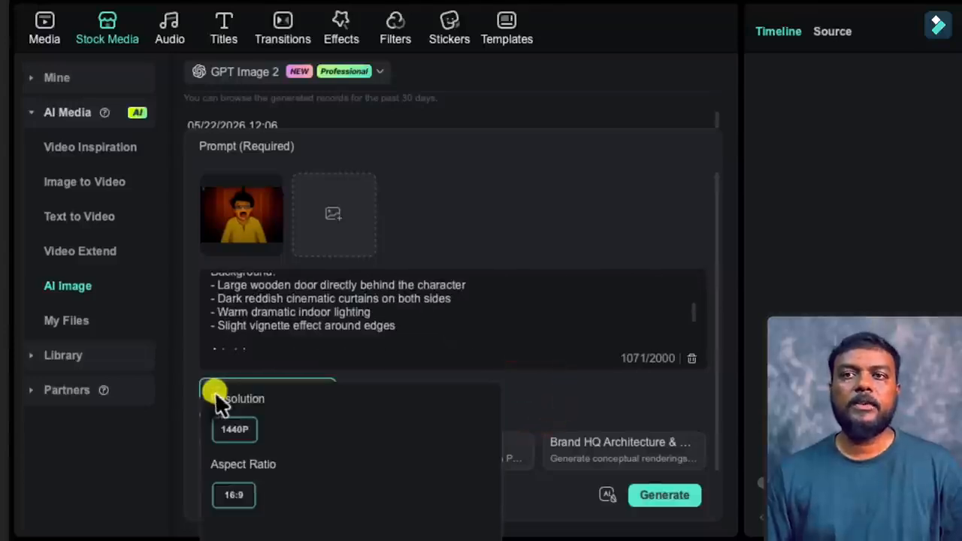
pyautogui.click(234, 433)
pyautogui.click(539, 380)
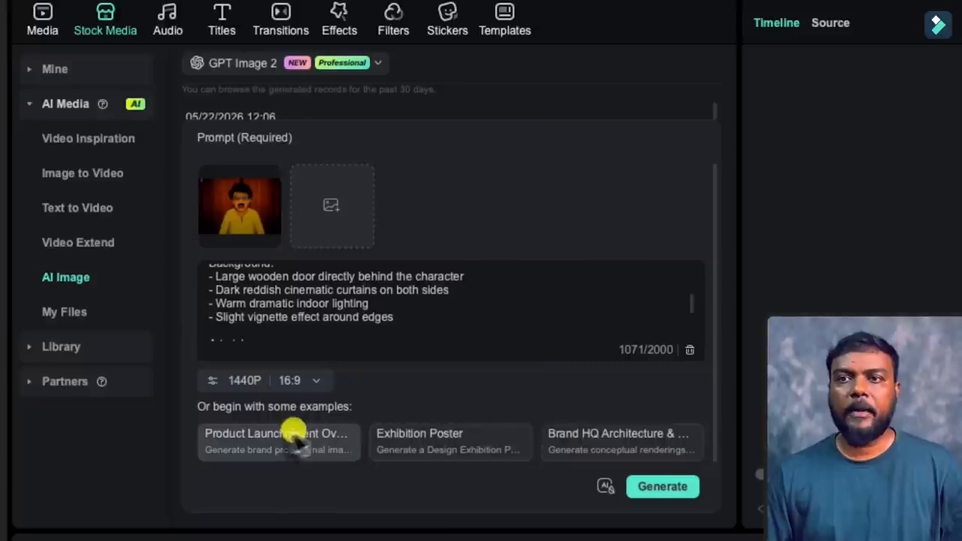
pyautogui.click(663, 489)
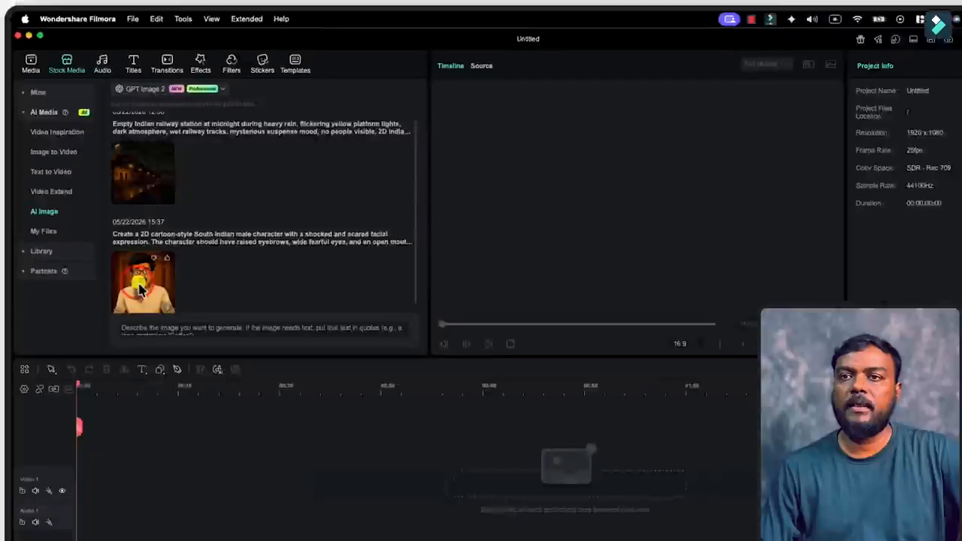
# - Preview the generated image of the scared man and take a snapshot of it
pyautogui.click(139, 289)
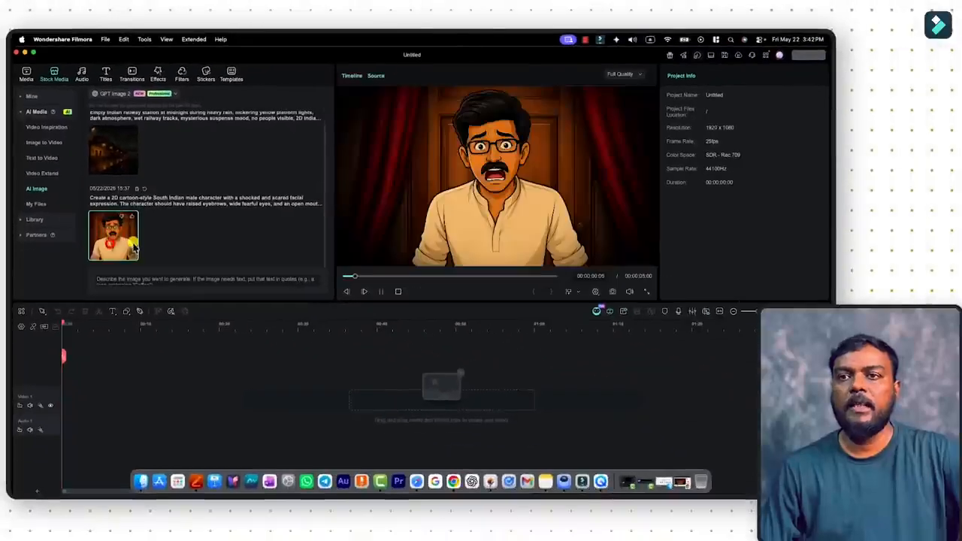
pyautogui.click(382, 292)
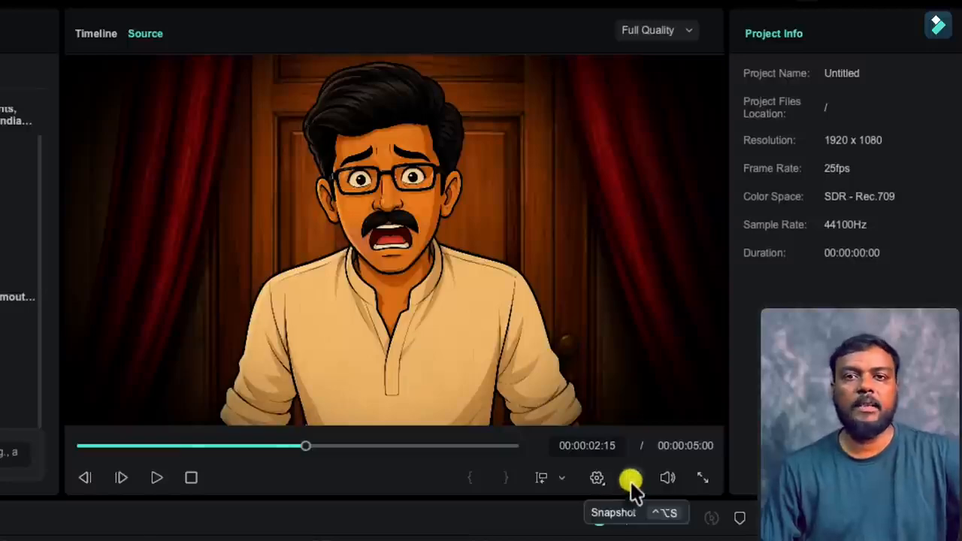
pyautogui.click(632, 480)
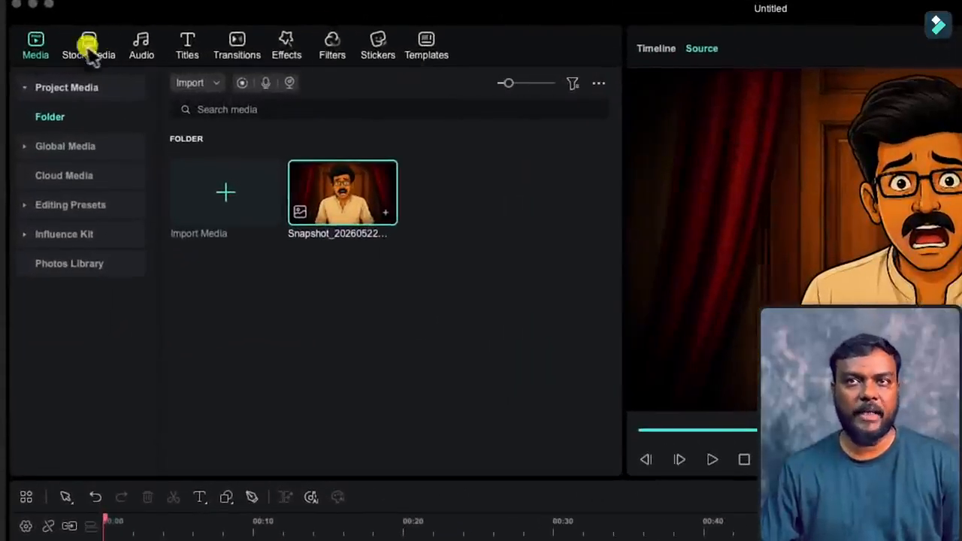
# - Open the Image to Video generator and load the man's snapshot from Downloads as a single source image
pyautogui.click(89, 45)
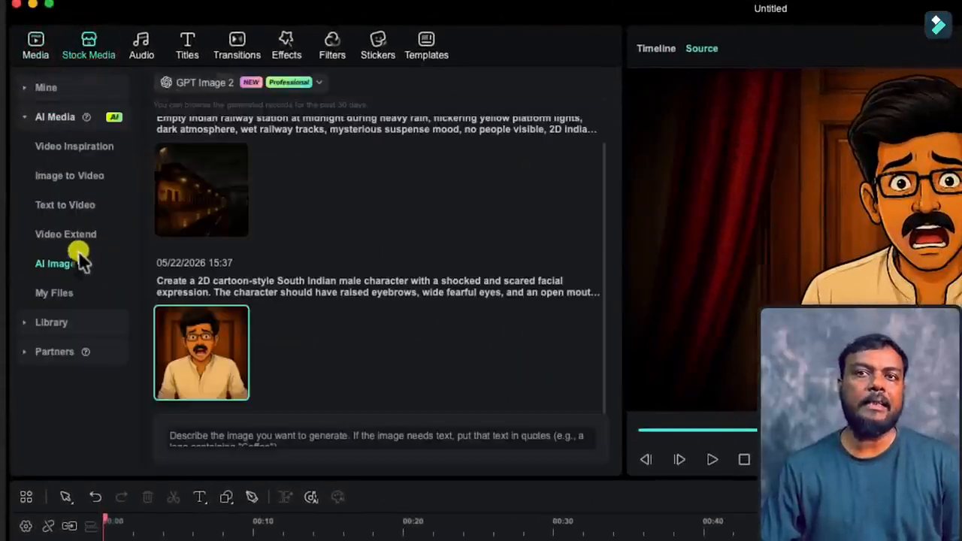
pyautogui.click(75, 179)
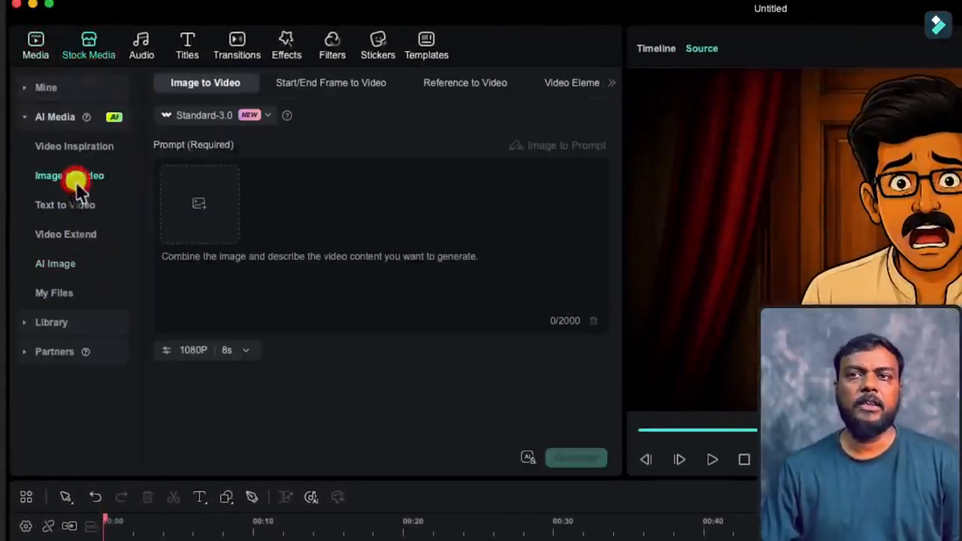
pyautogui.click(201, 212)
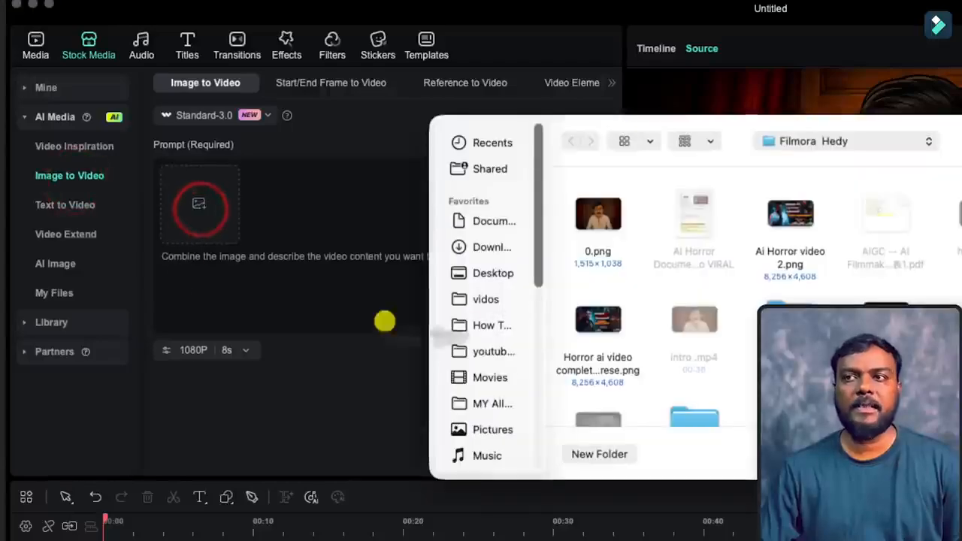
pyautogui.click(491, 246)
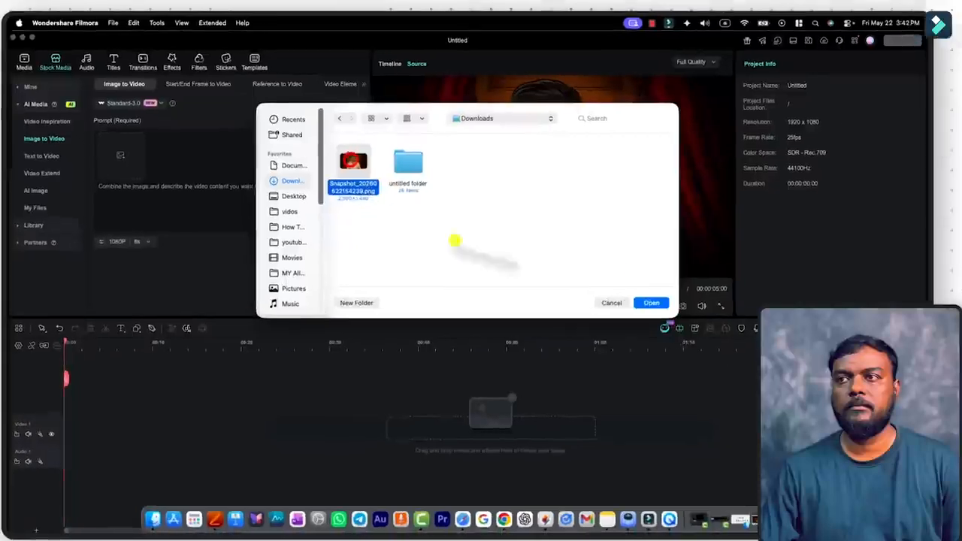
pyautogui.click(651, 303)
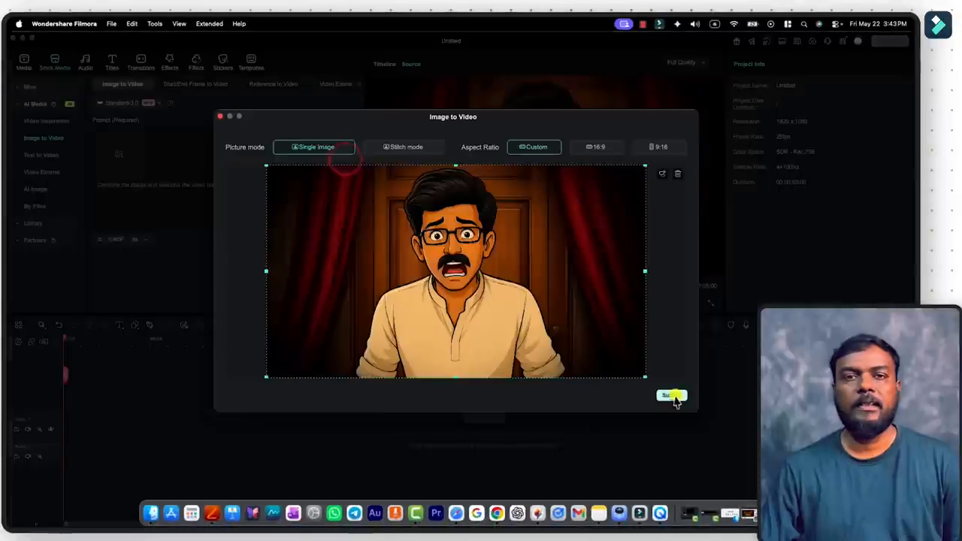
pyautogui.click(674, 396)
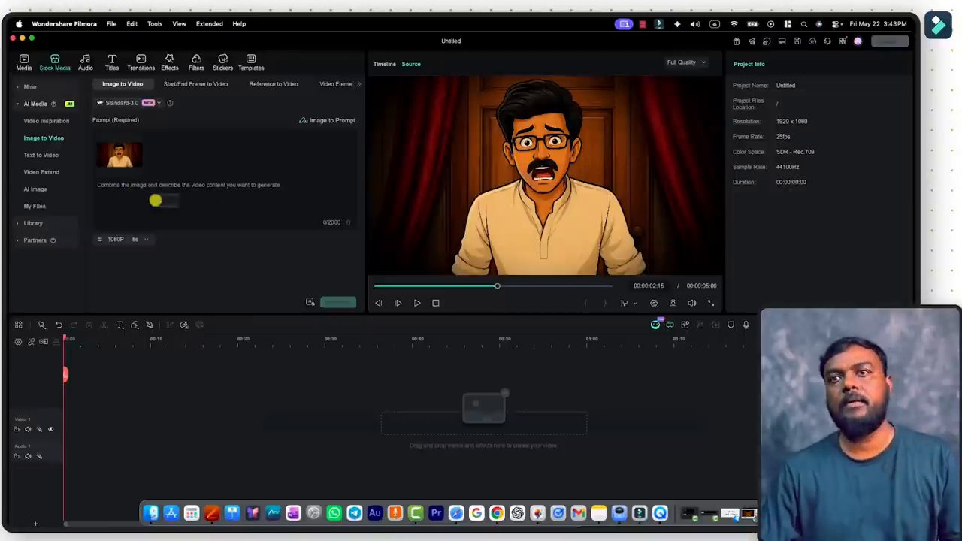
# - Enter “Animate the character's face. Make him breathe heavily, eyes darting around nervously in fear. Sweat dripping down his face. Subtle camera shake.” and choose model Veo 3.1
pyautogui.write("Animate the character's face. Make him breathe heavily, eyes darting around nervously in fear. Sweat dripping down his face. Subtle camera shake.")
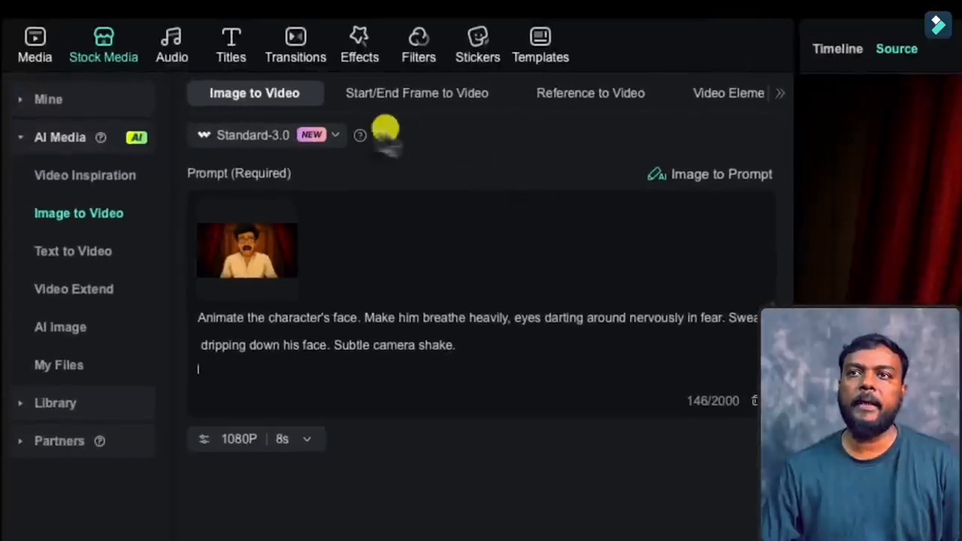
pyautogui.click(265, 137)
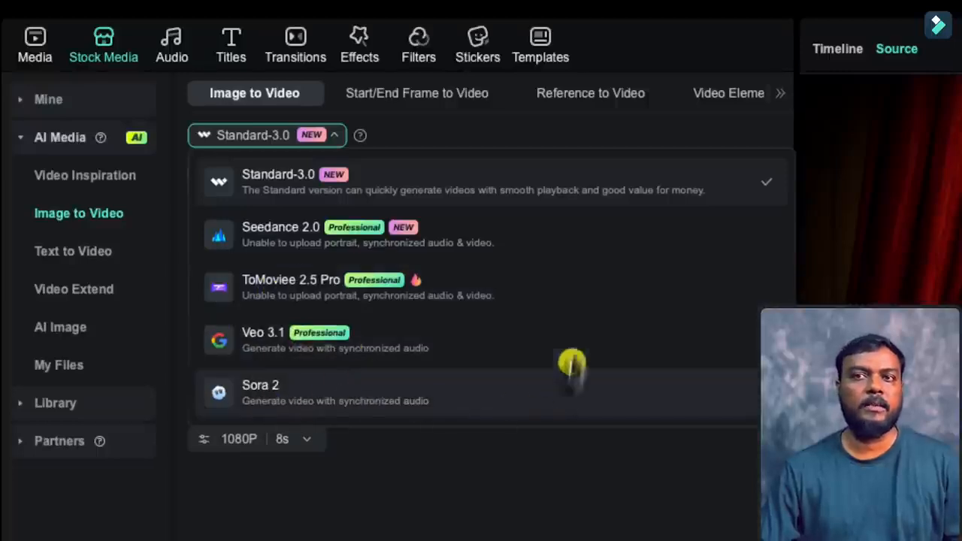
pyautogui.click(271, 351)
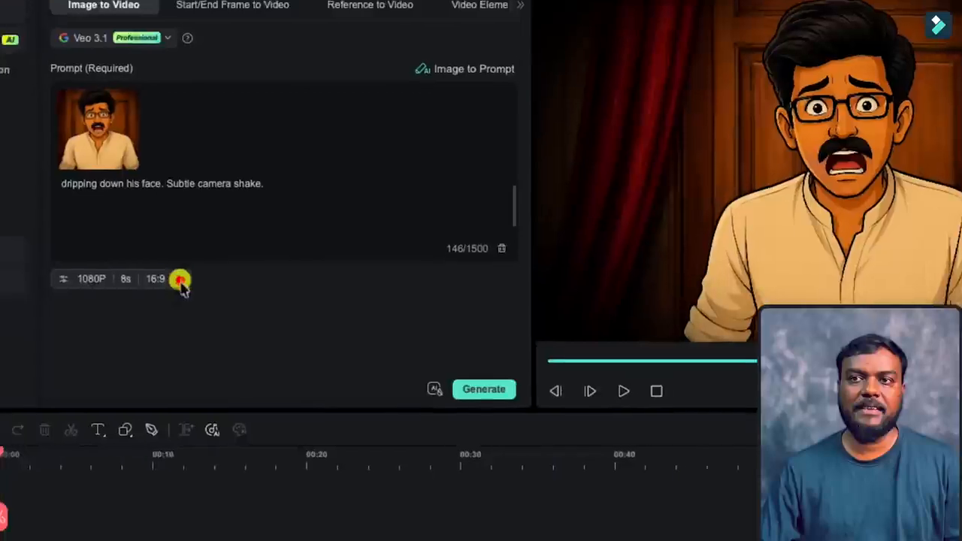
# - Generate the video at 1080P, 8 seconds long, with a 16:9 aspect ratio
pyautogui.click(217, 303)
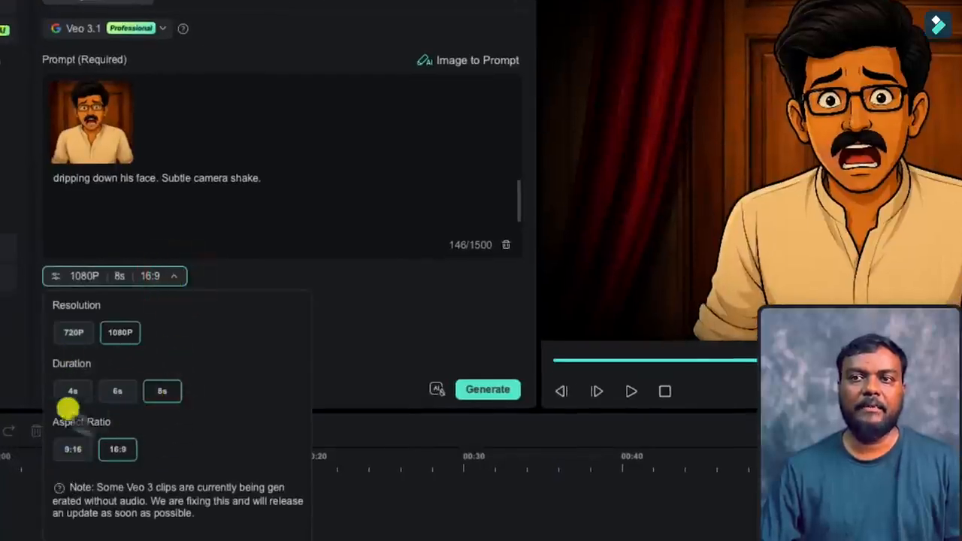
pyautogui.click(114, 455)
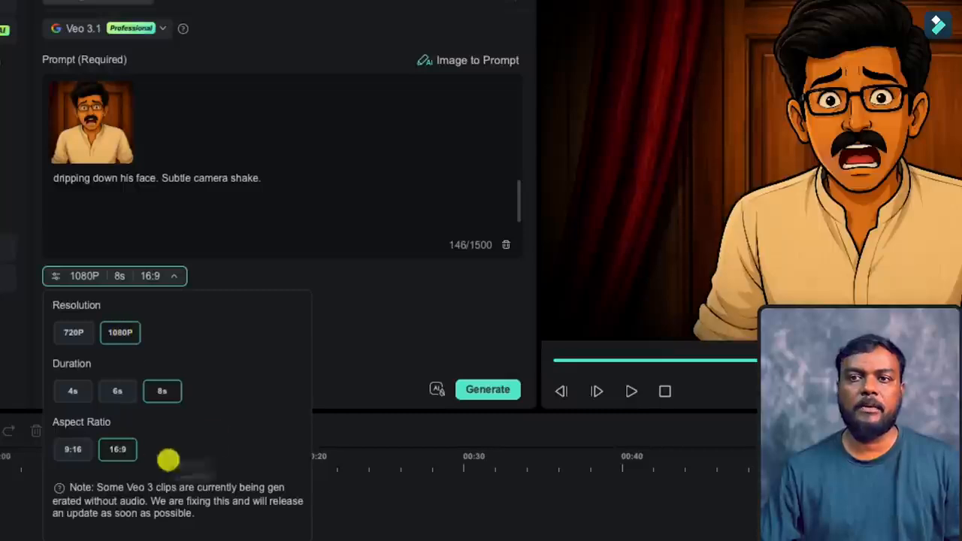
pyautogui.click(393, 345)
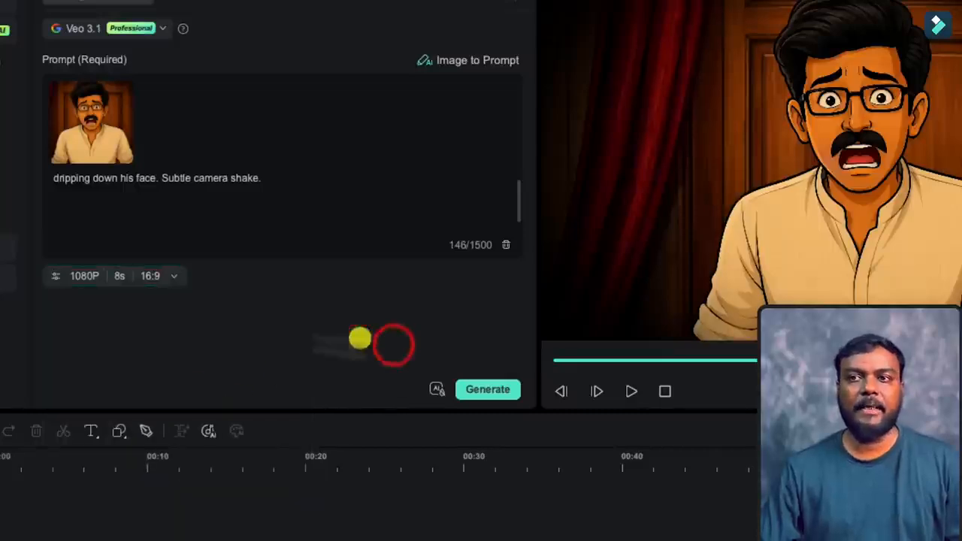
pyautogui.click(490, 392)
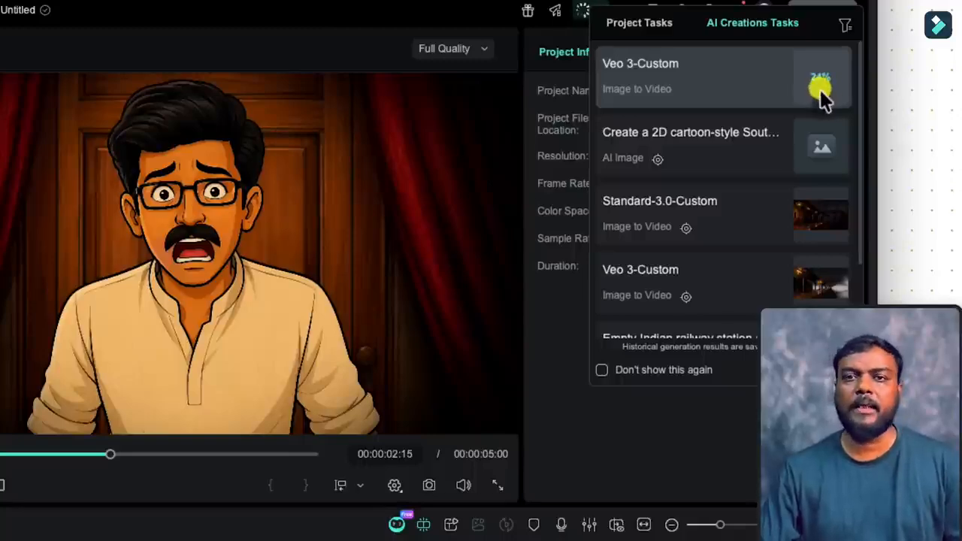
# - Add the finished Veo clip of the scared man to the timeline, matching the project settings to 1920x1080 24fps
pyautogui.click(739, 109)
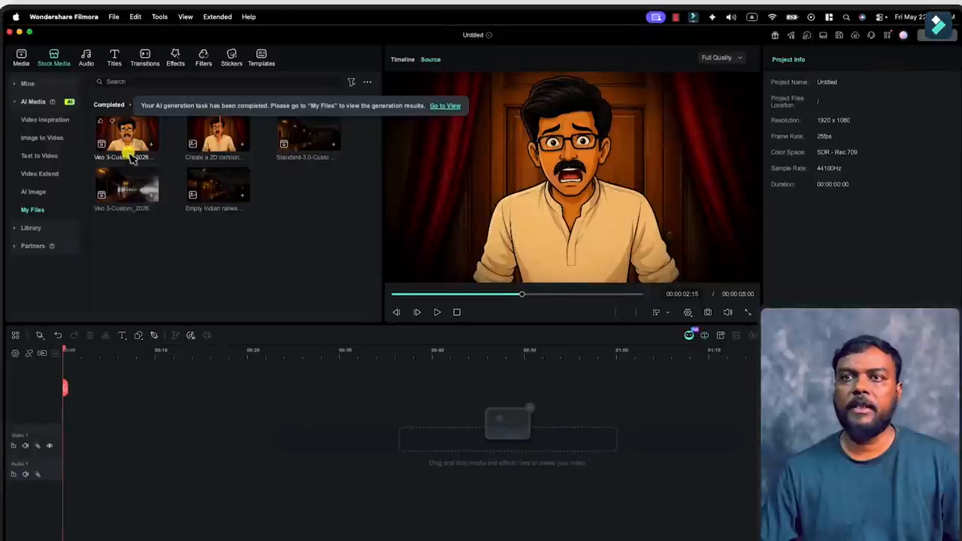
pyautogui.click(125, 145)
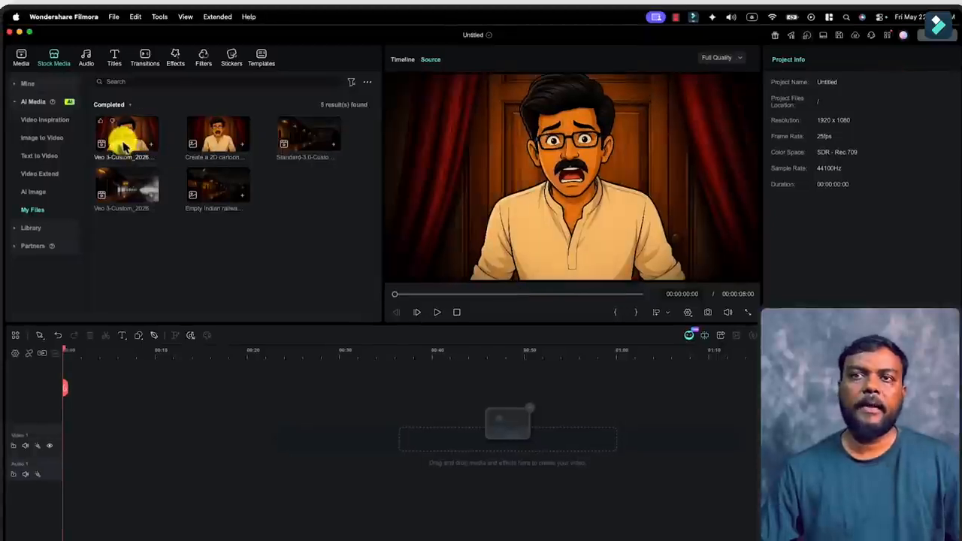
pyautogui.click(151, 150)
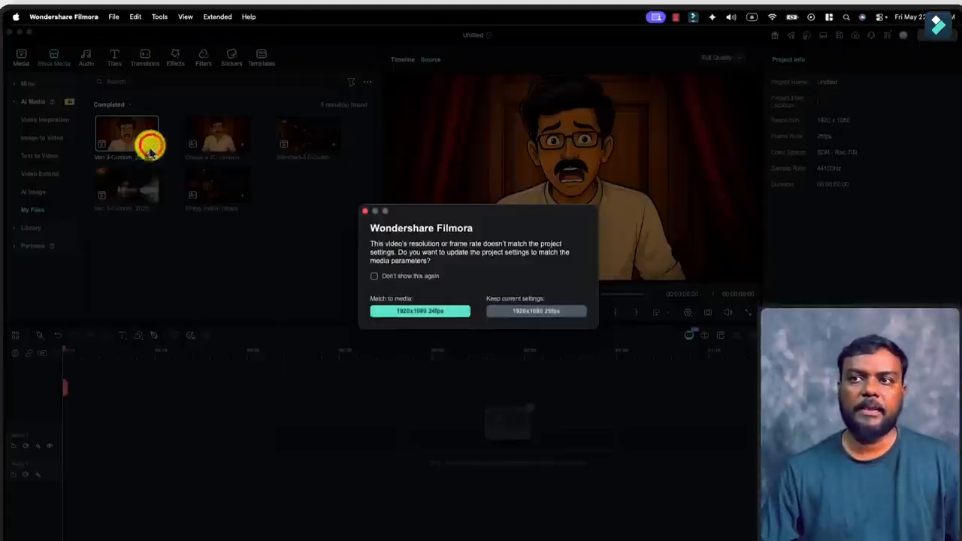
pyautogui.click(428, 313)
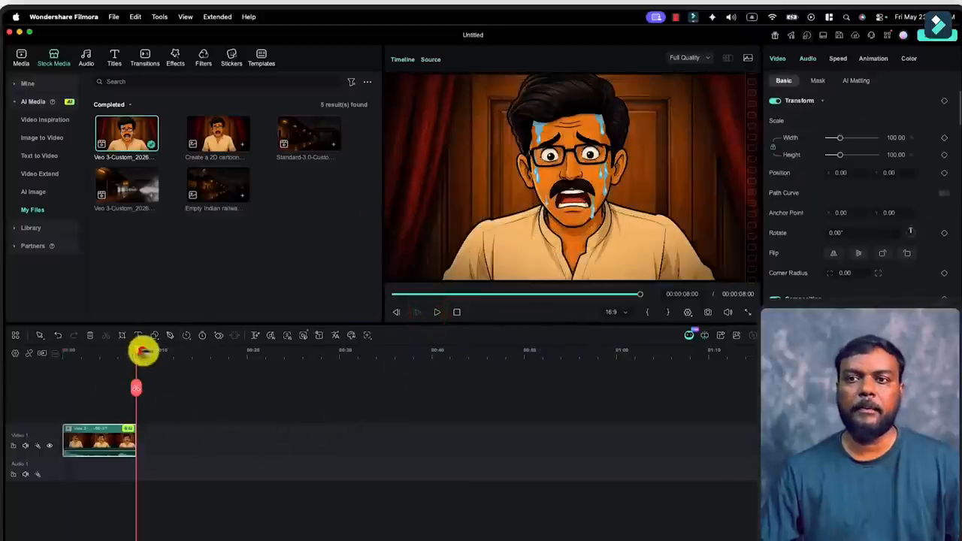
# - Enlarge the clip's display on the timeline and play the animation through
pyautogui.moveTo(143, 351); pyautogui.dragTo(420, 358)
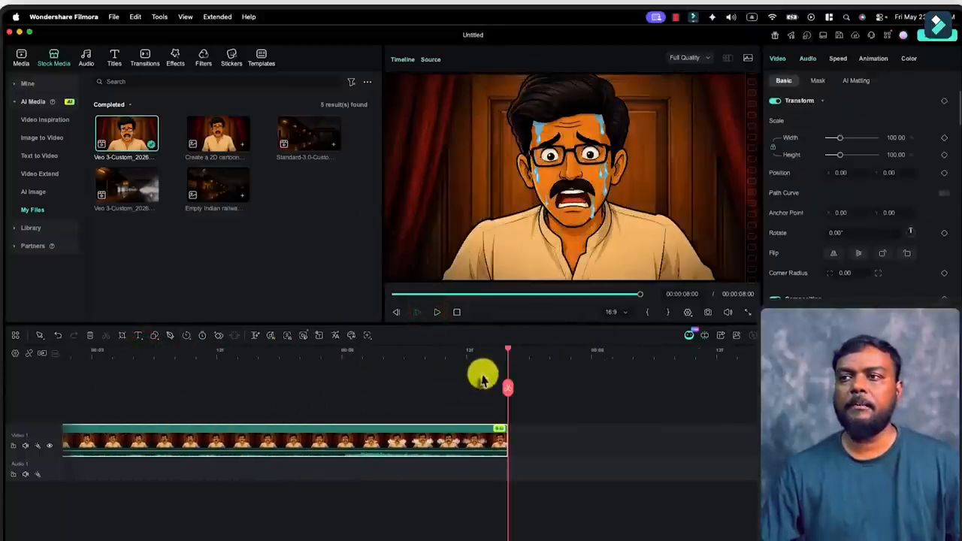
pyautogui.click(436, 315)
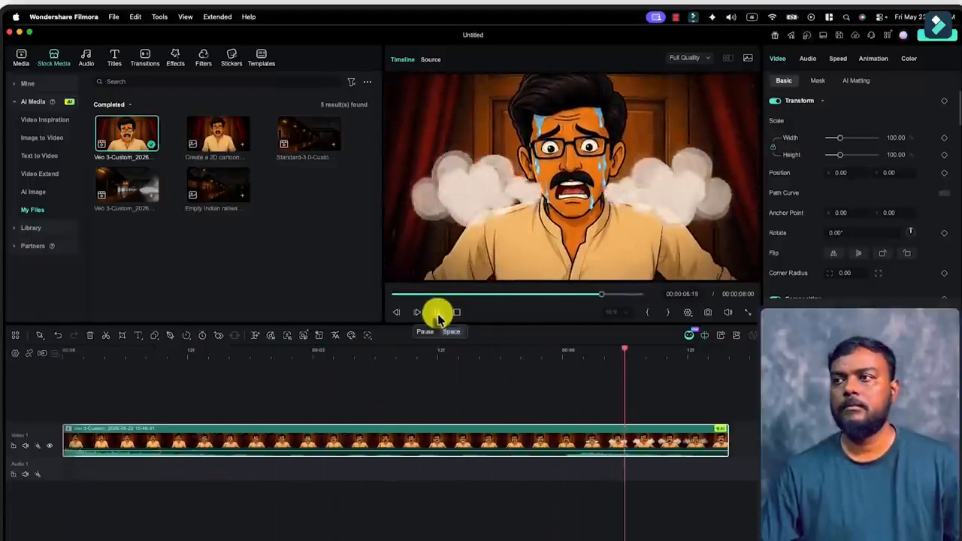
pyautogui.click(438, 315)
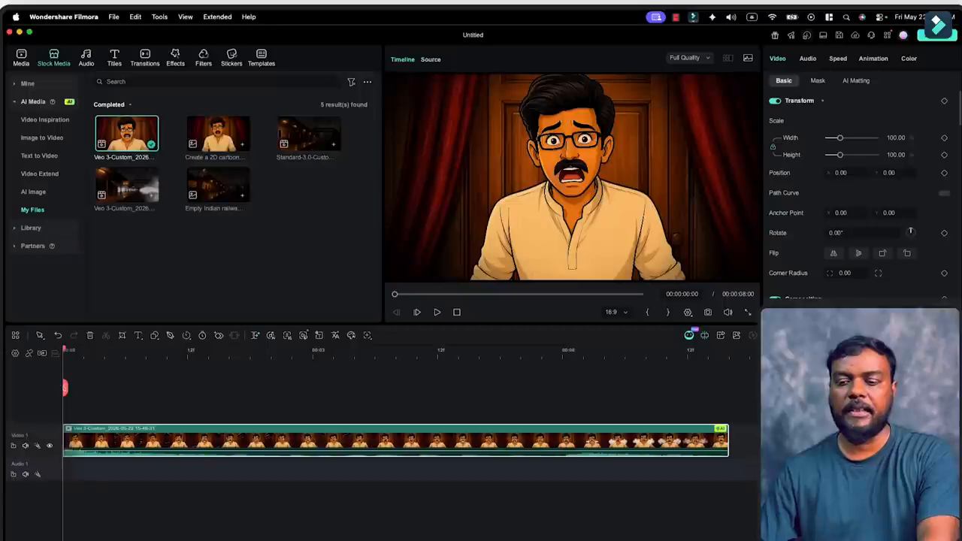
# - Open the Text-to-Speech generator and browse its Tamil (India) voice library
pyautogui.click(87, 58)
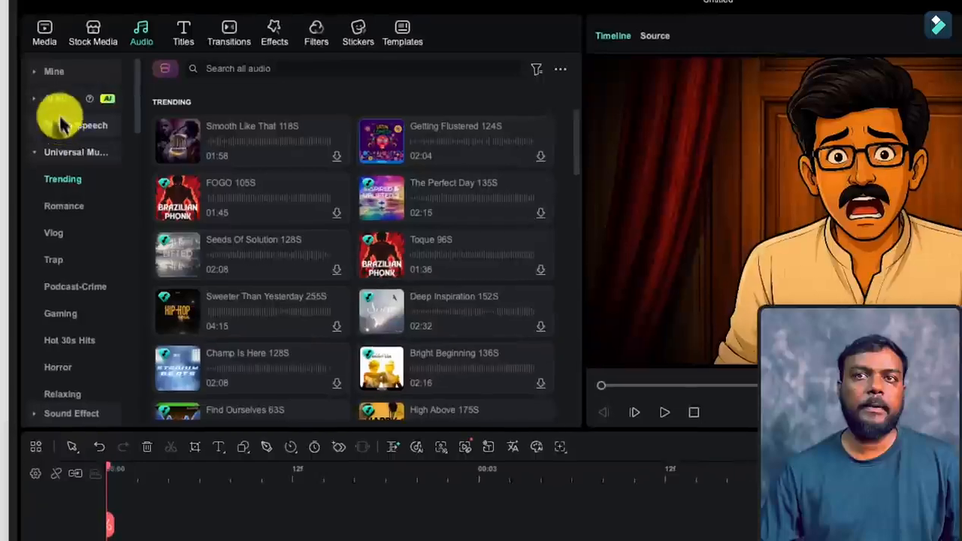
pyautogui.click(41, 103)
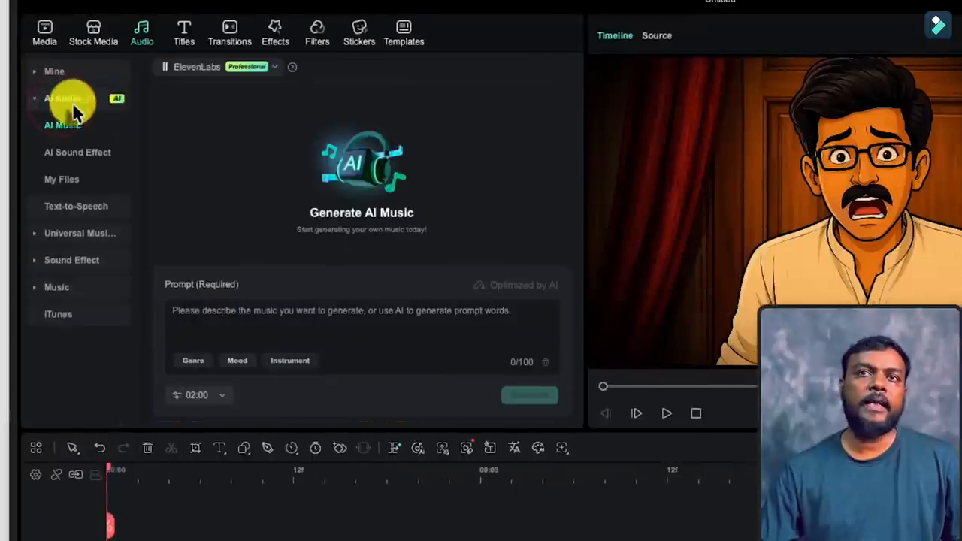
pyautogui.click(66, 211)
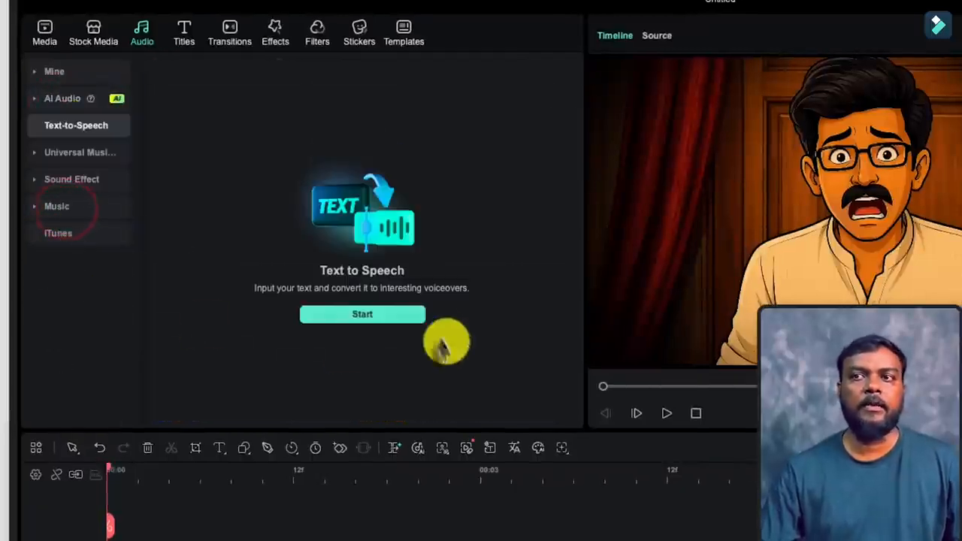
pyautogui.click(399, 316)
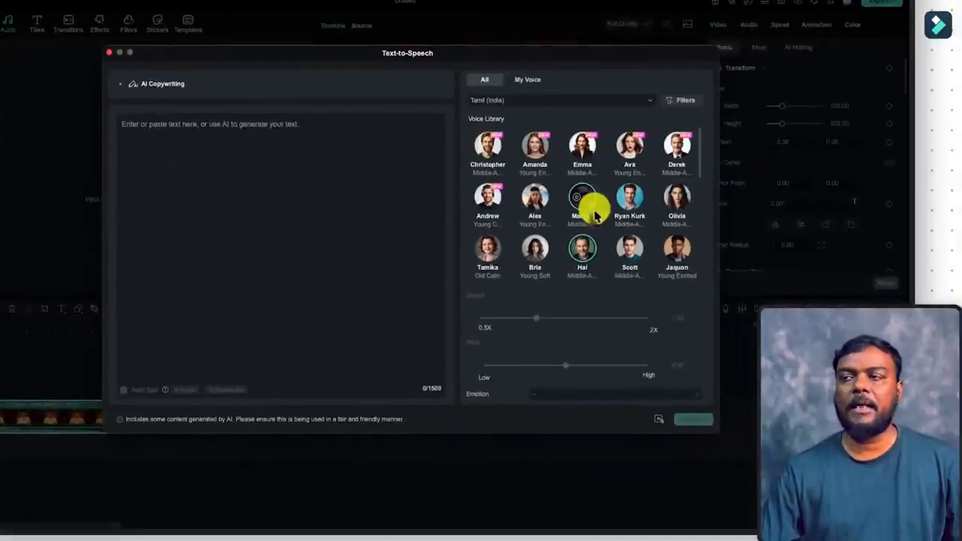
pyautogui.scroll(-3, 576, 244)
pyautogui.scroll(-3, 535, 251)
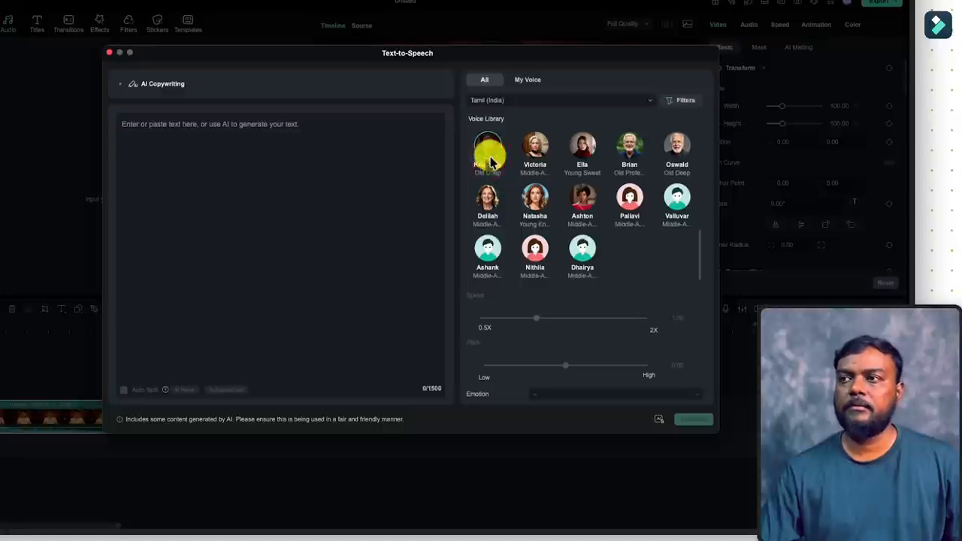
# - Paste the Tamil narration about the loud knocking on the door, select the Knightley voice, and generate the speech
pyautogui.click(192, 127)
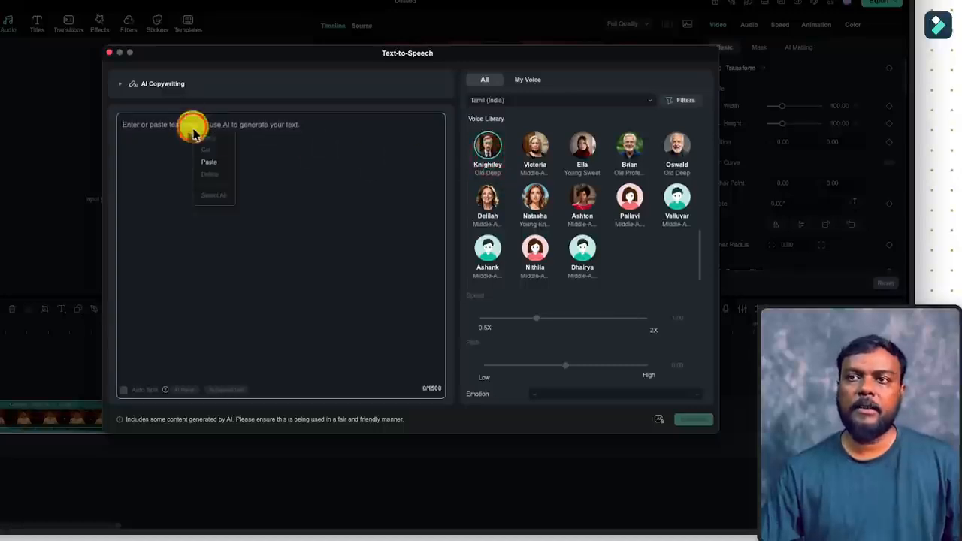
pyautogui.click(209, 161)
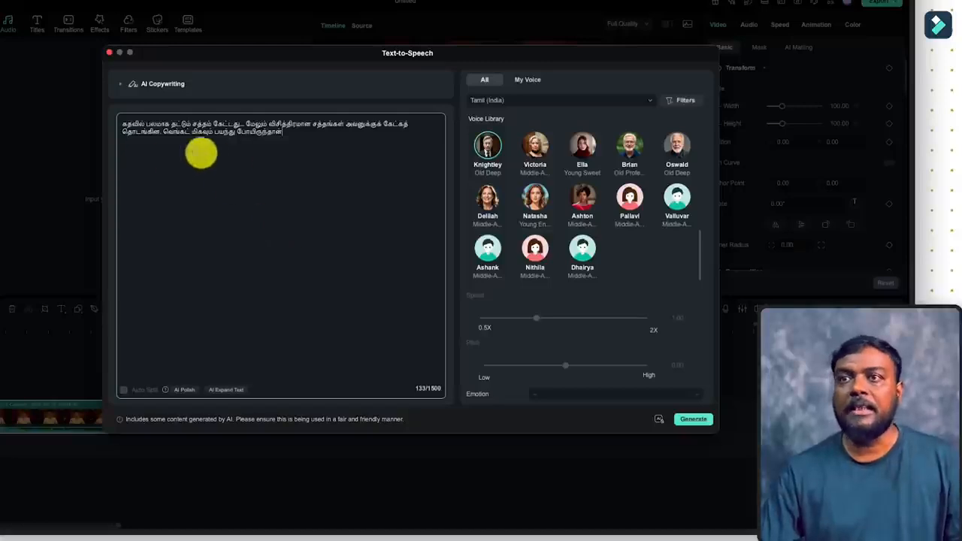
pyautogui.click(487, 152)
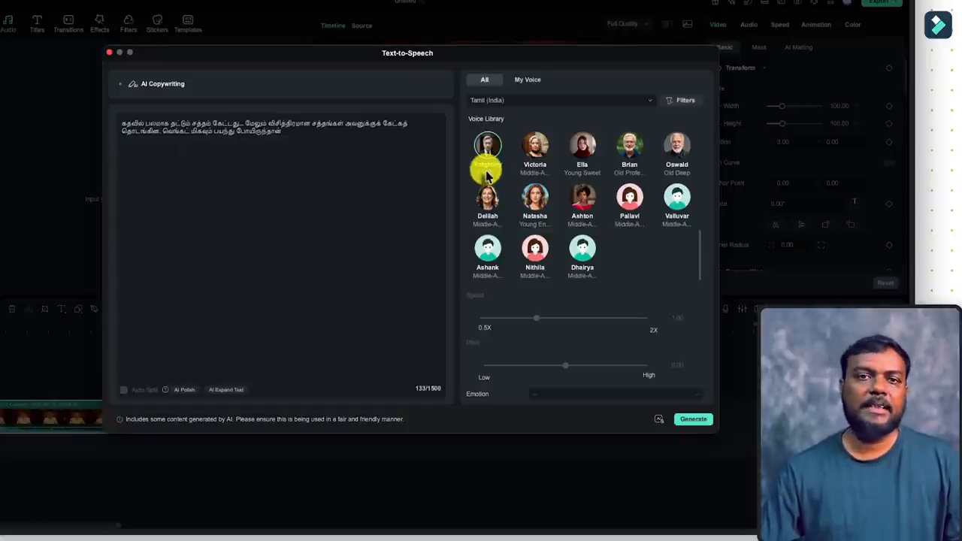
pyautogui.click(695, 422)
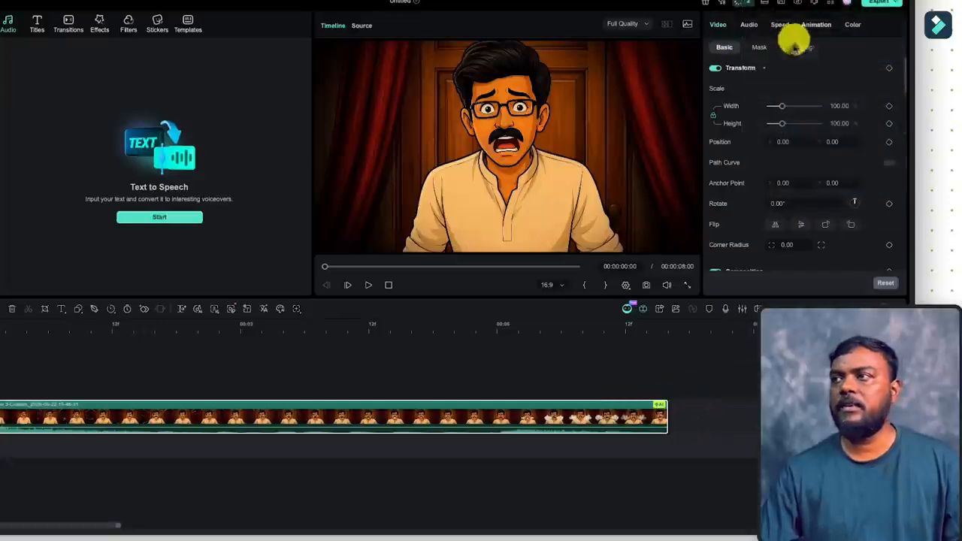
# - Add the generated Tamil narration with its captions to the timeline, align it with the start of the scared man clip, and play it
pyautogui.click(743, 3)
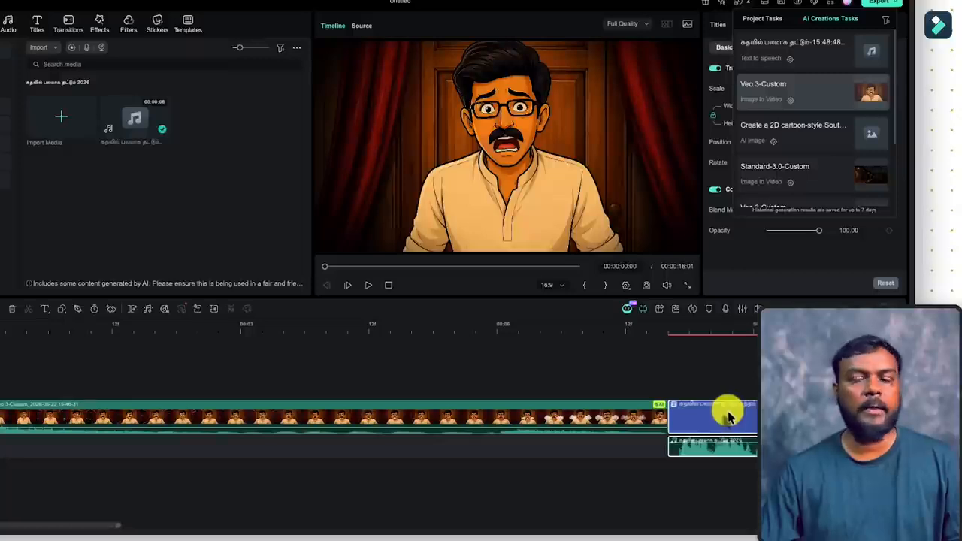
pyautogui.moveTo(722, 425); pyautogui.dragTo(97, 387)
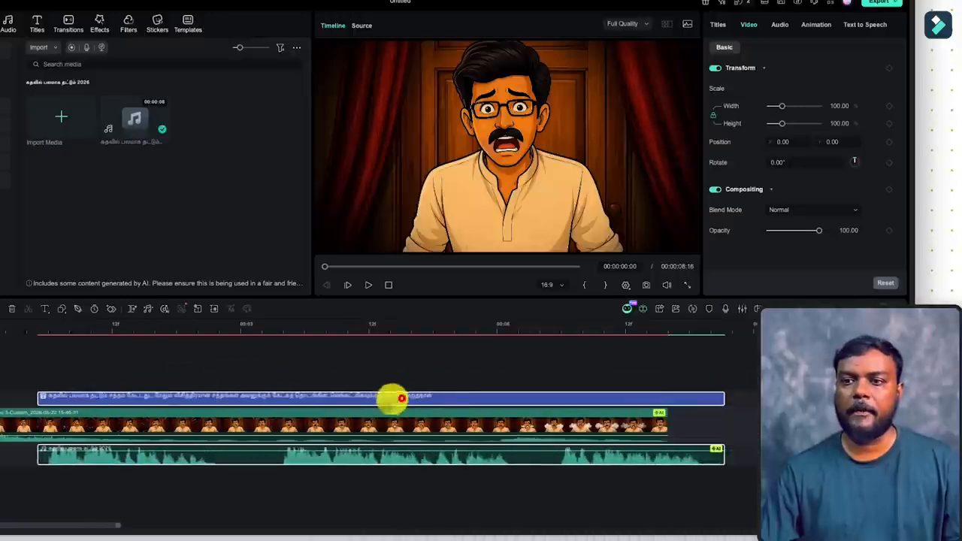
pyautogui.moveTo(393, 399); pyautogui.dragTo(240, 401)
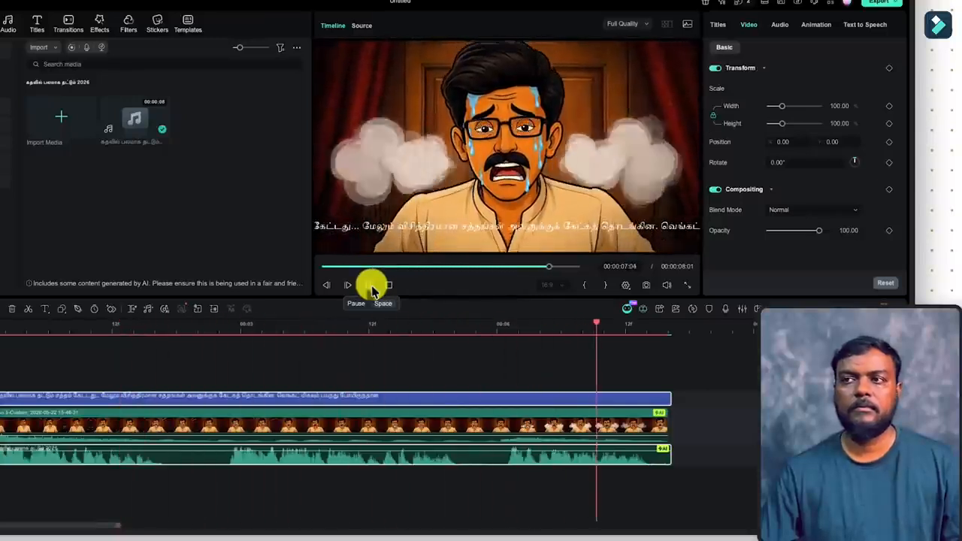
pyautogui.click(371, 287)
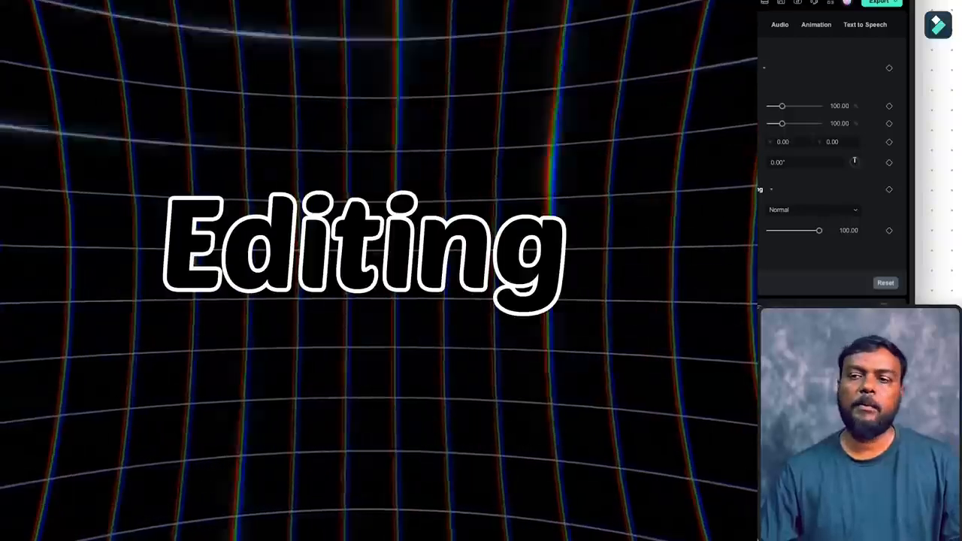
# - Lower the scared man clip's own audio level on the timeline and replay it with the narration
pyautogui.click(269, 440)
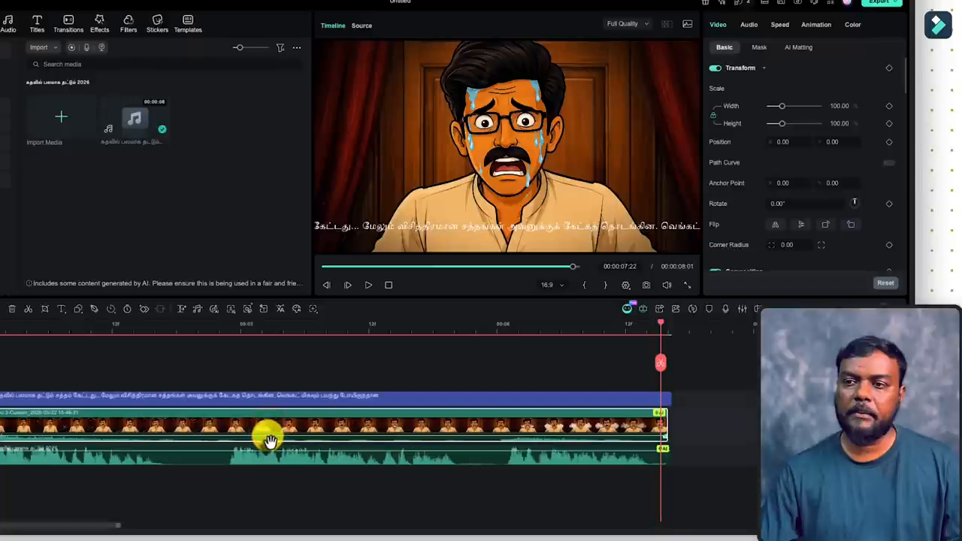
pyautogui.moveTo(268, 437); pyautogui.dragTo(268, 443)
pyautogui.moveTo(271, 446); pyautogui.dragTo(271, 445)
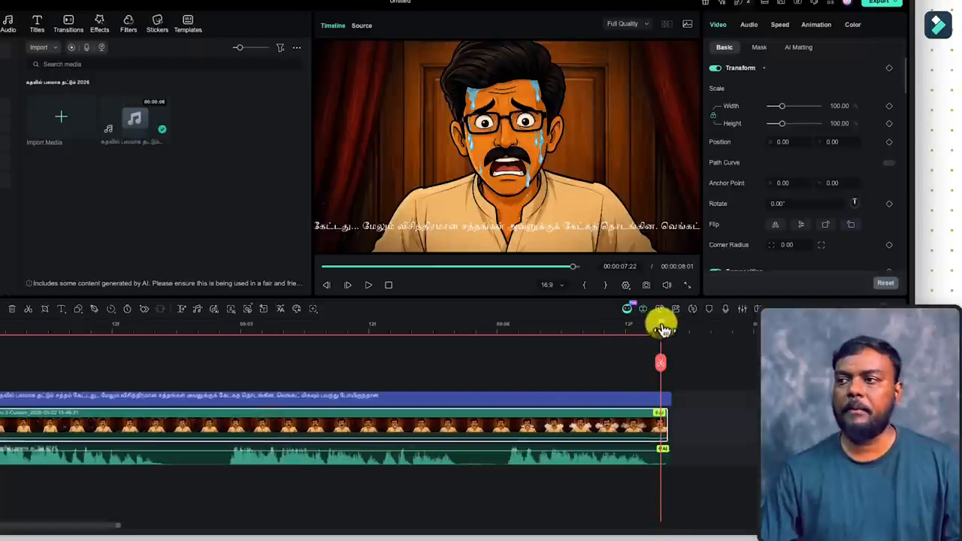
pyautogui.click(368, 285)
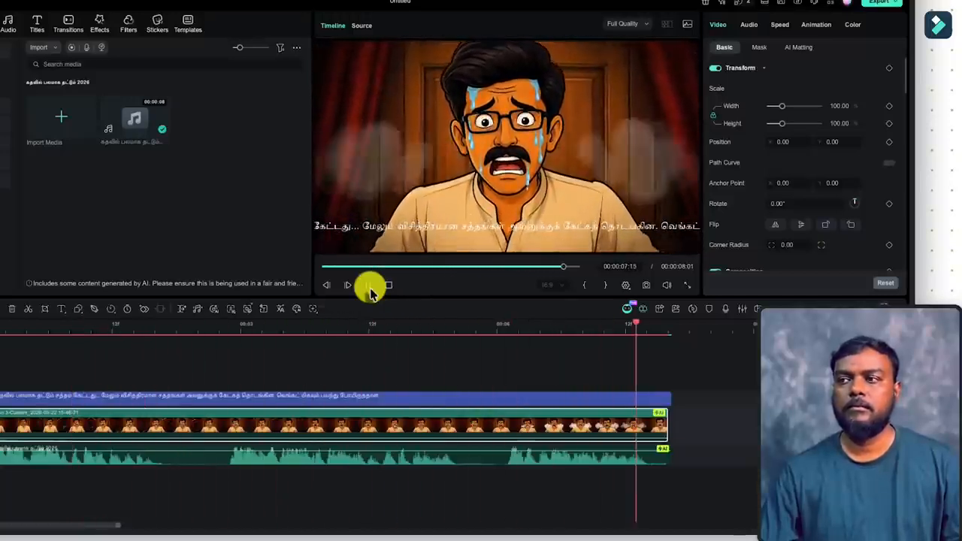
# - Hide the Tamil caption track and place the playhead near the start at 00:00:00:03
pyautogui.click(286, 401)
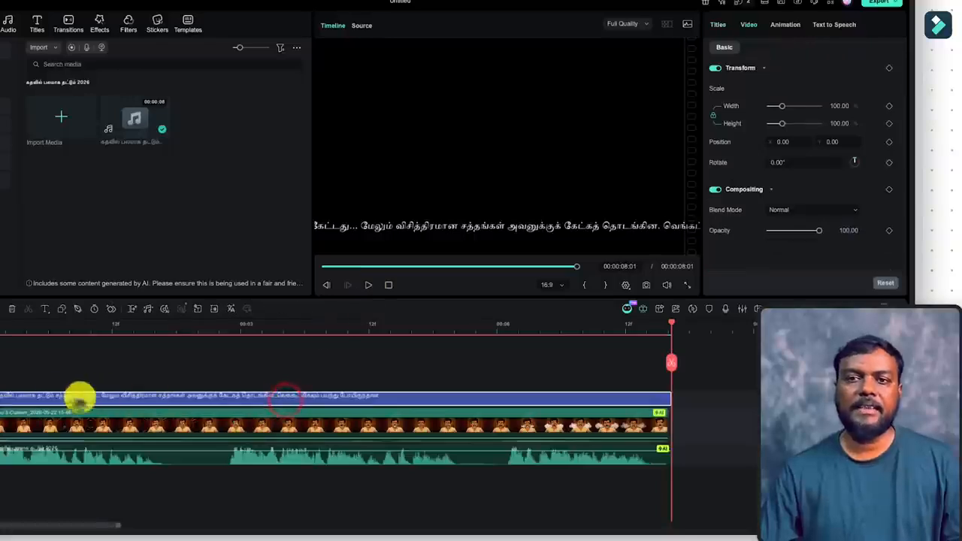
pyautogui.click(83, 397)
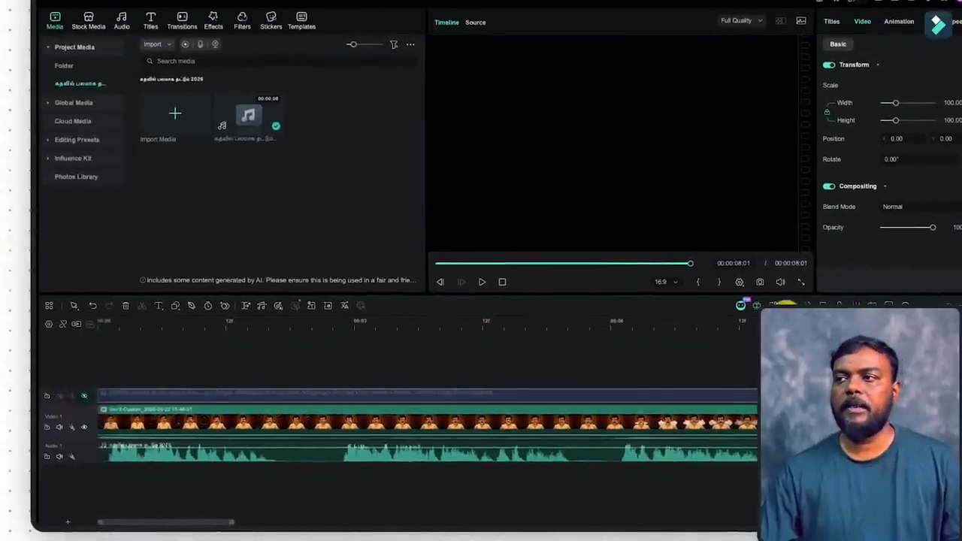
pyautogui.moveTo(727, 353); pyautogui.dragTo(154, 391)
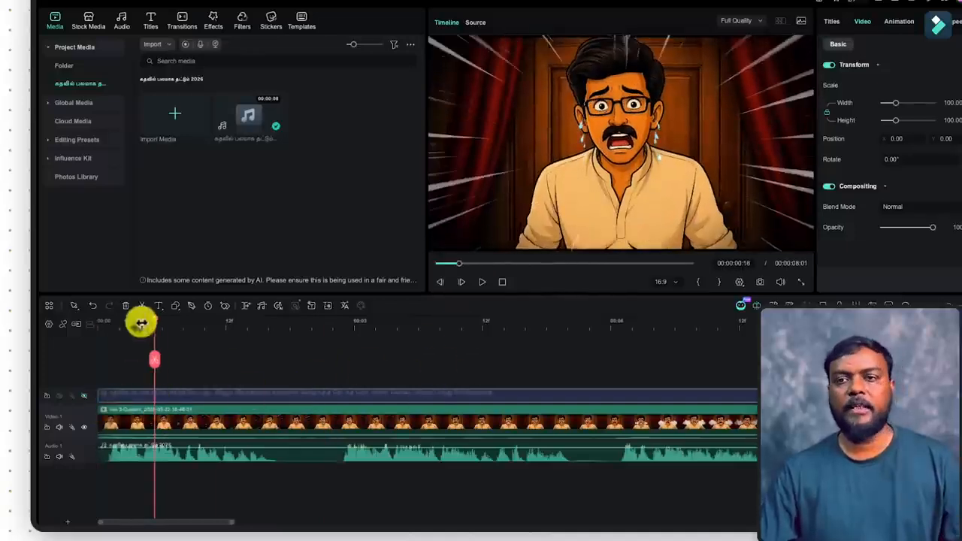
pyautogui.moveTo(156, 348); pyautogui.dragTo(114, 344)
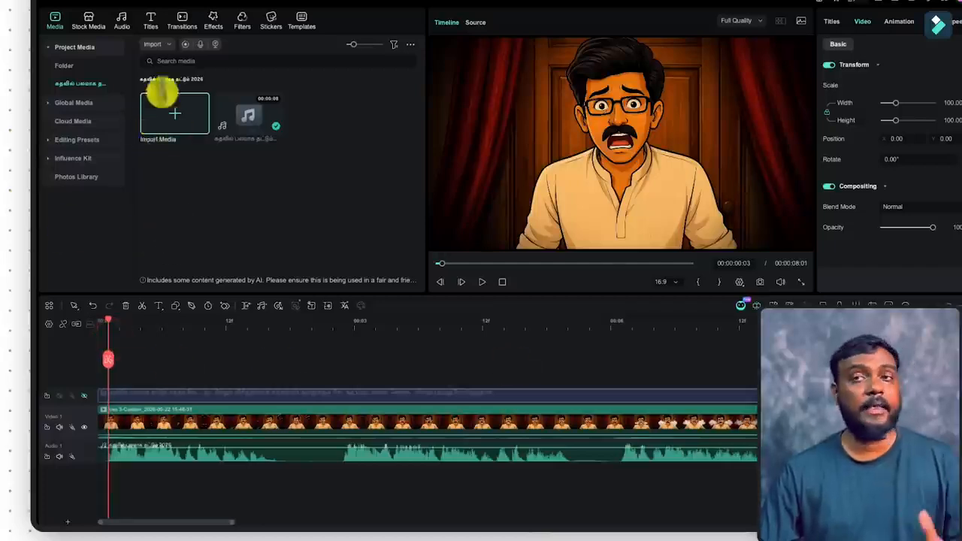
# - Open the sound effects library in the audio section and search for "door knocking sound"
pyautogui.click(122, 21)
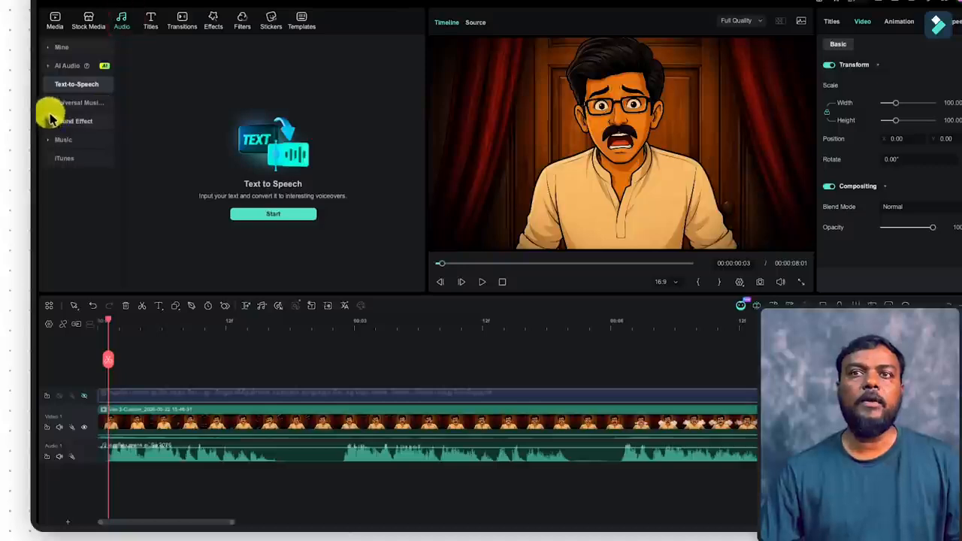
pyautogui.click(65, 69)
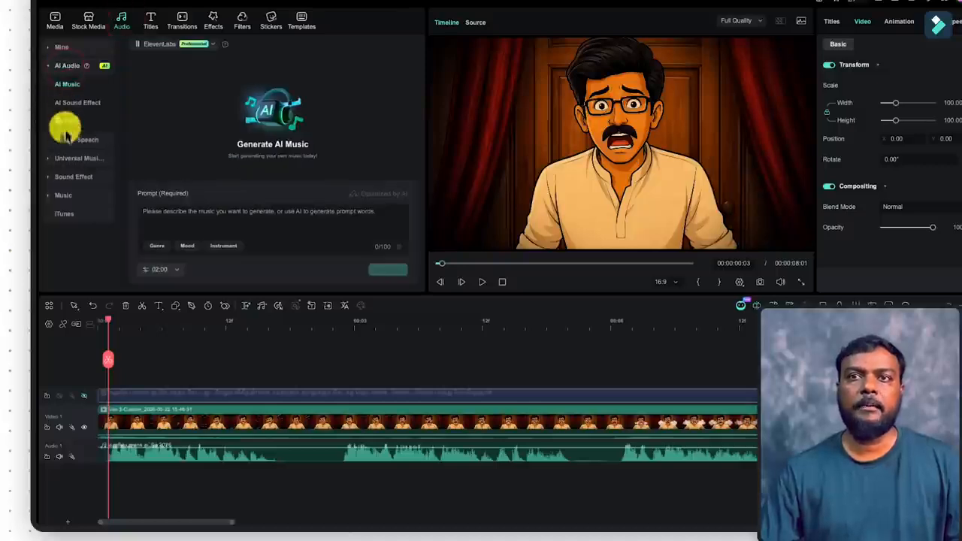
pyautogui.click(71, 181)
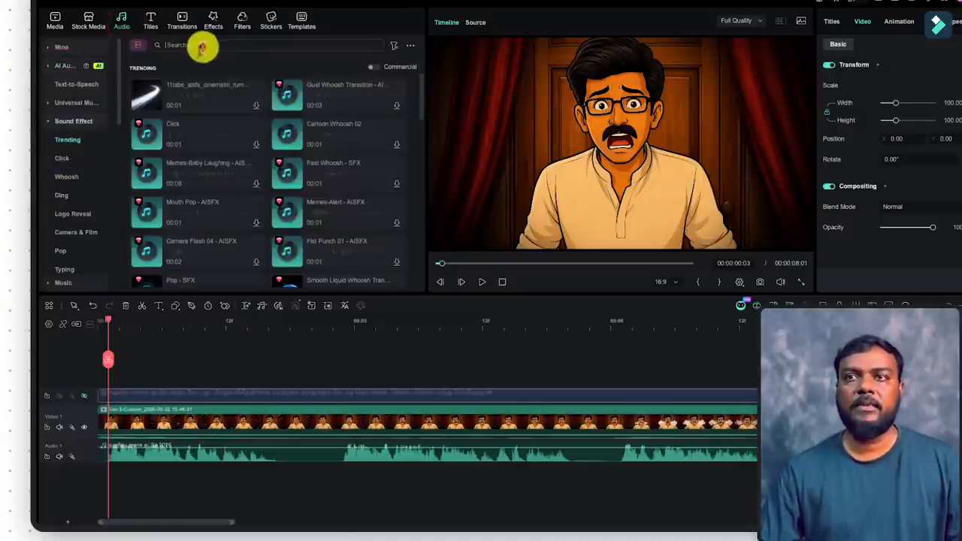
pyautogui.click(201, 47)
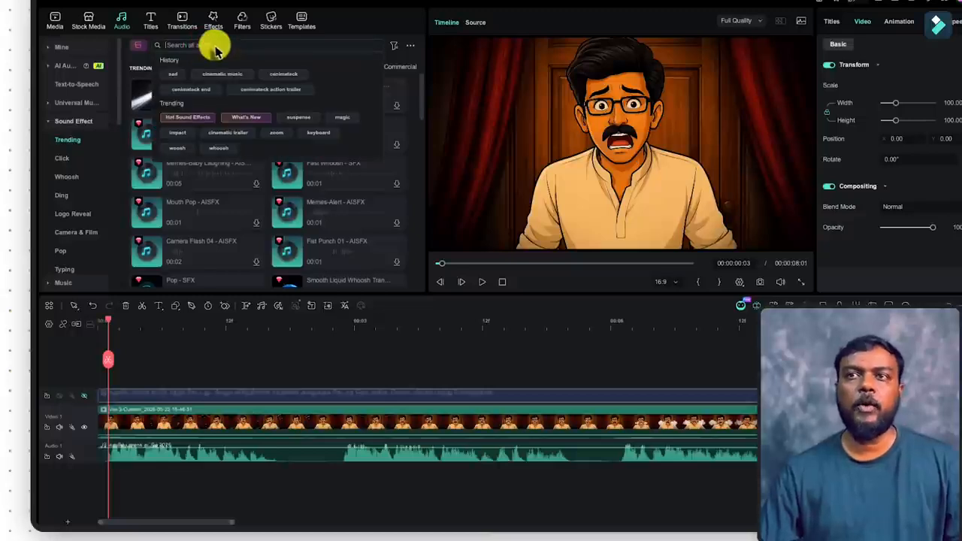
pyautogui.write('door knocking sound')
pyautogui.press('Return')
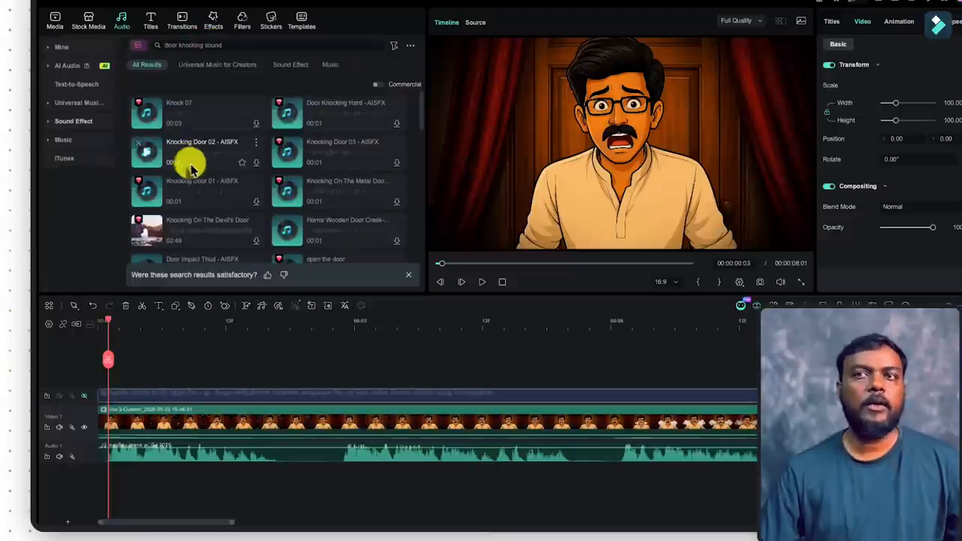
# - Audition Knock 07 and Door Knocking Hard - AISFX, and add Door Knocking Hard - AISFX to the timeline at the playhead
pyautogui.click(146, 118)
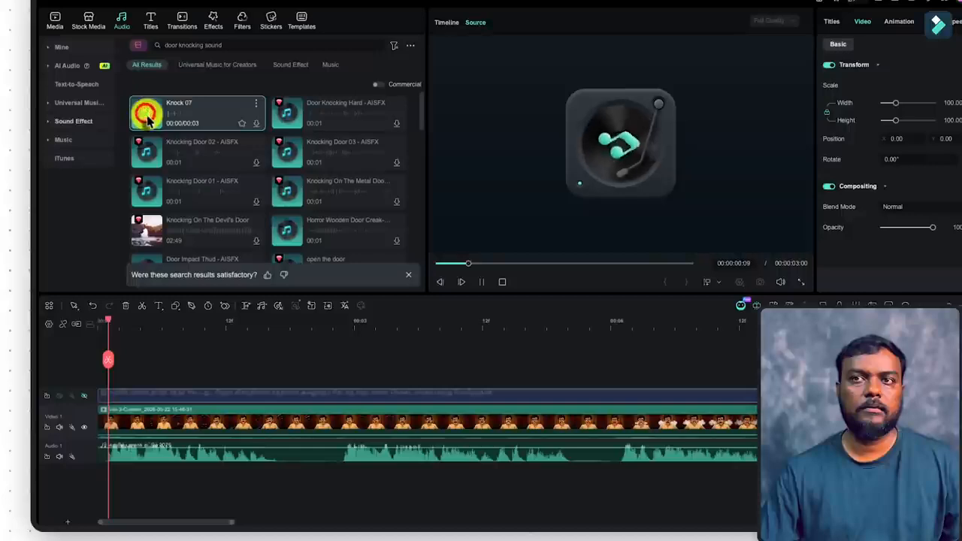
pyautogui.click(287, 113)
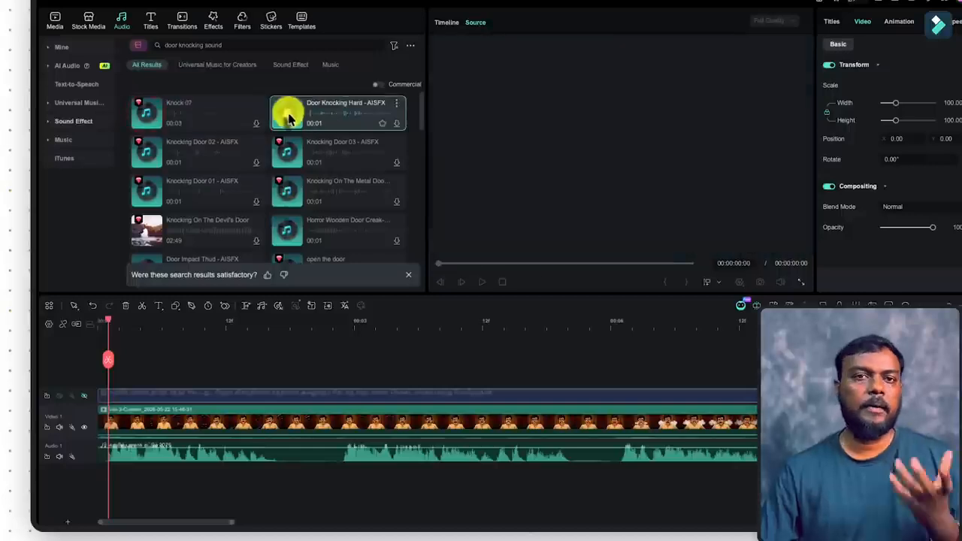
pyautogui.scroll(-3, 226, 207)
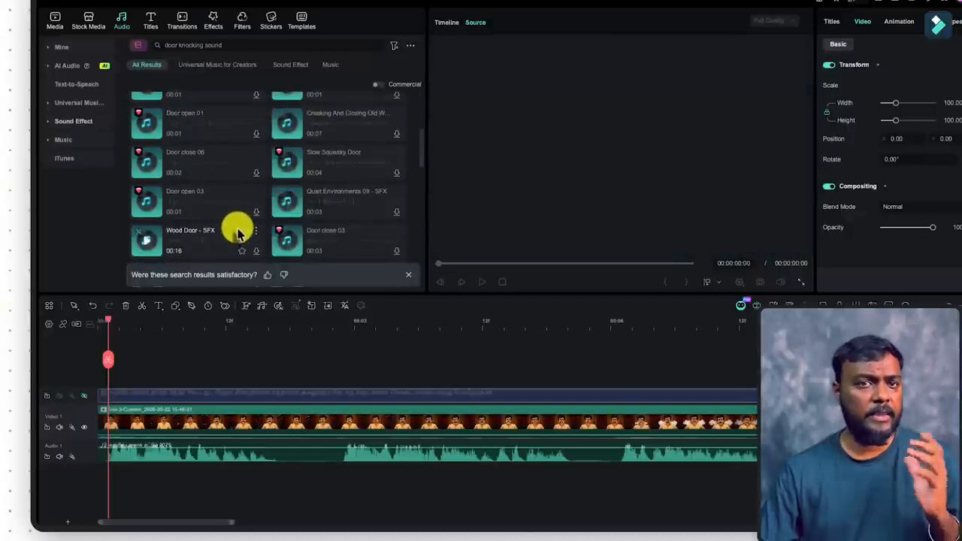
pyautogui.scroll(5, 236, 226)
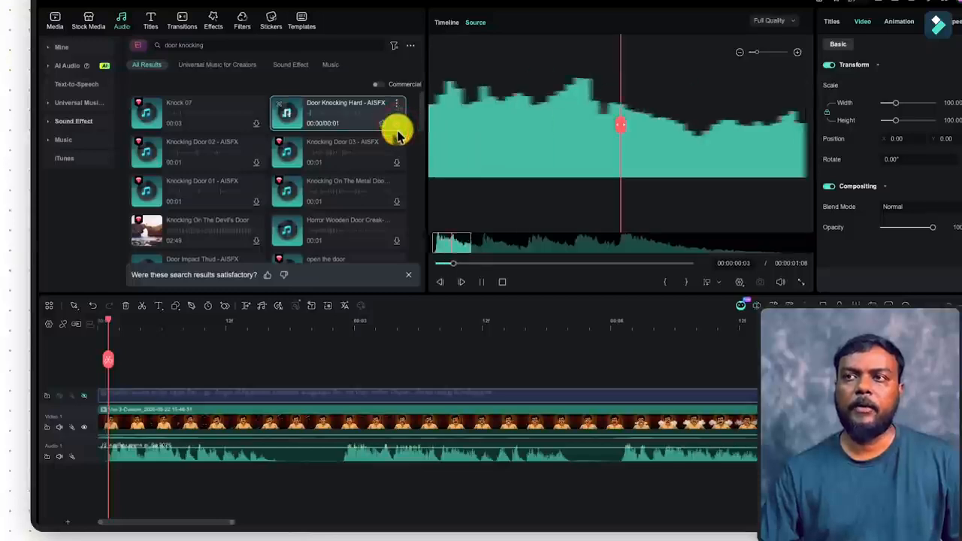
pyautogui.click(399, 129)
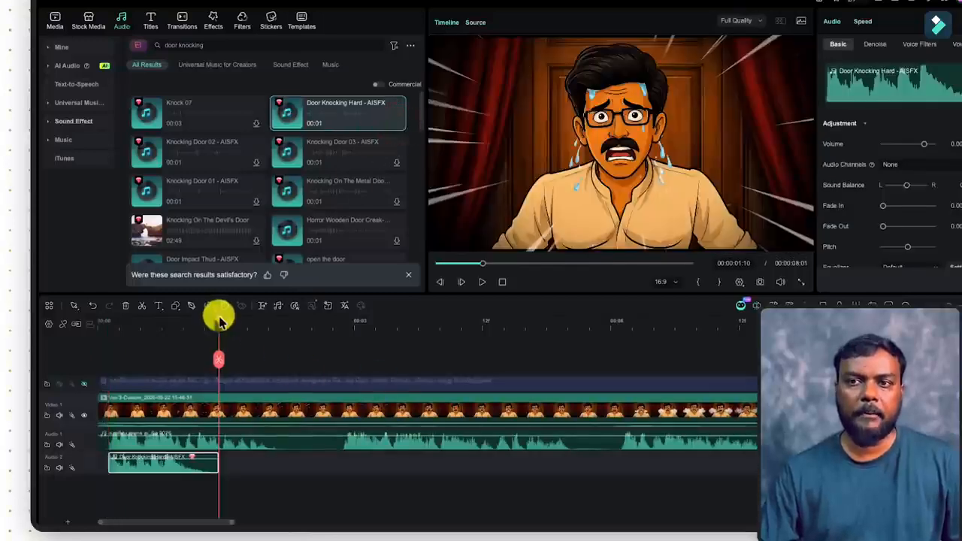
# - Add a second Door Knocking Hard - AISFX at about two seconds, after the first narration phrase, and play the sequence from the start
pyautogui.click(482, 282)
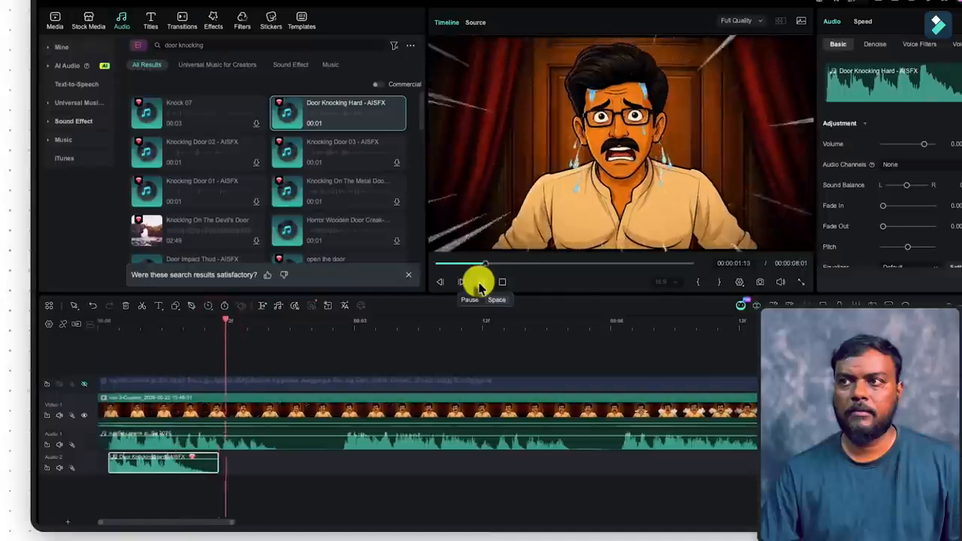
pyautogui.click(480, 283)
pyautogui.click(398, 130)
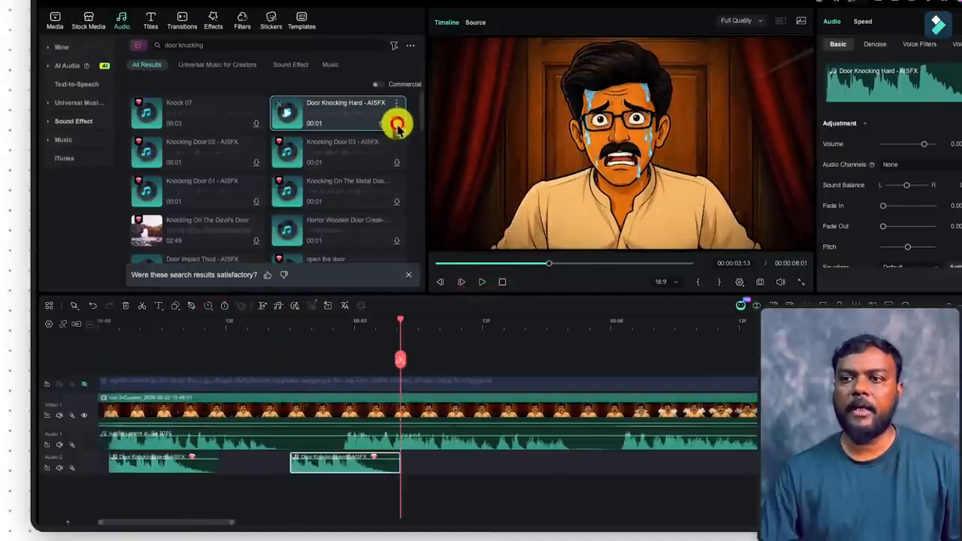
pyautogui.moveTo(406, 353); pyautogui.dragTo(100, 331)
pyautogui.click(482, 282)
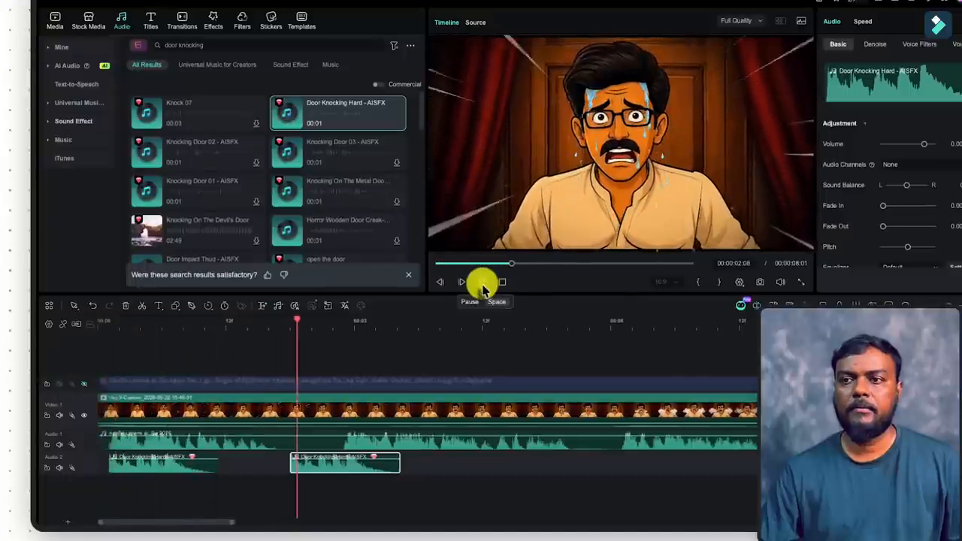
pyautogui.click(482, 286)
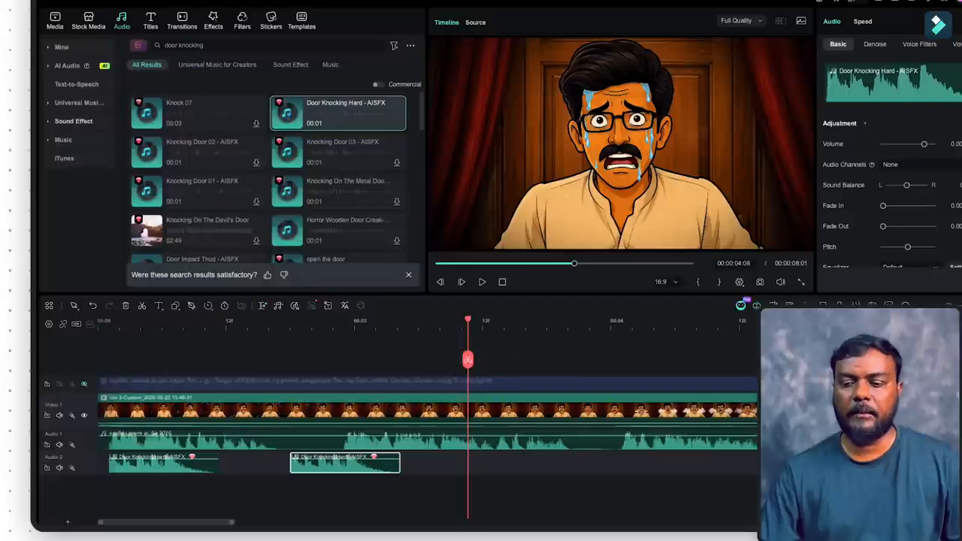
# - Browse the Horror category of the sound effects library
pyautogui.click(53, 122)
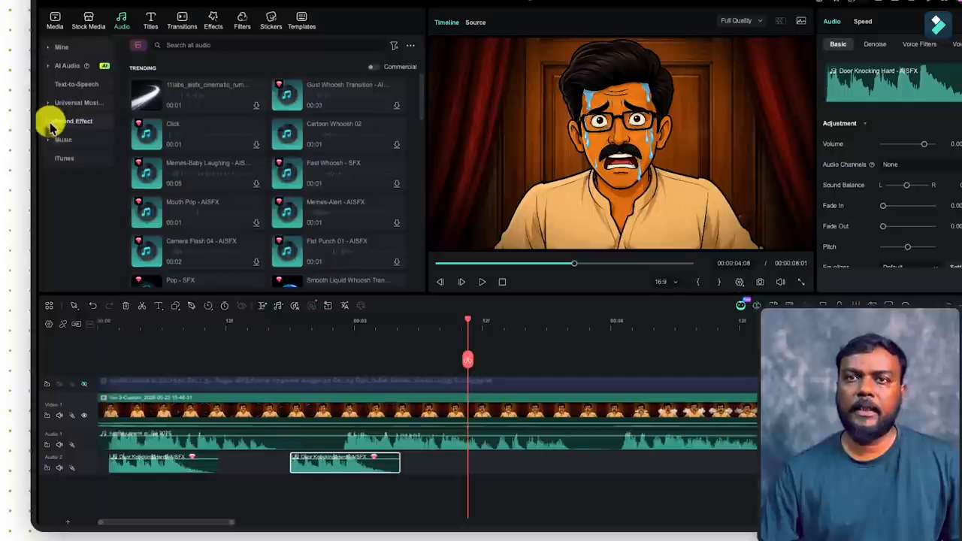
pyautogui.scroll(-5, 92, 214)
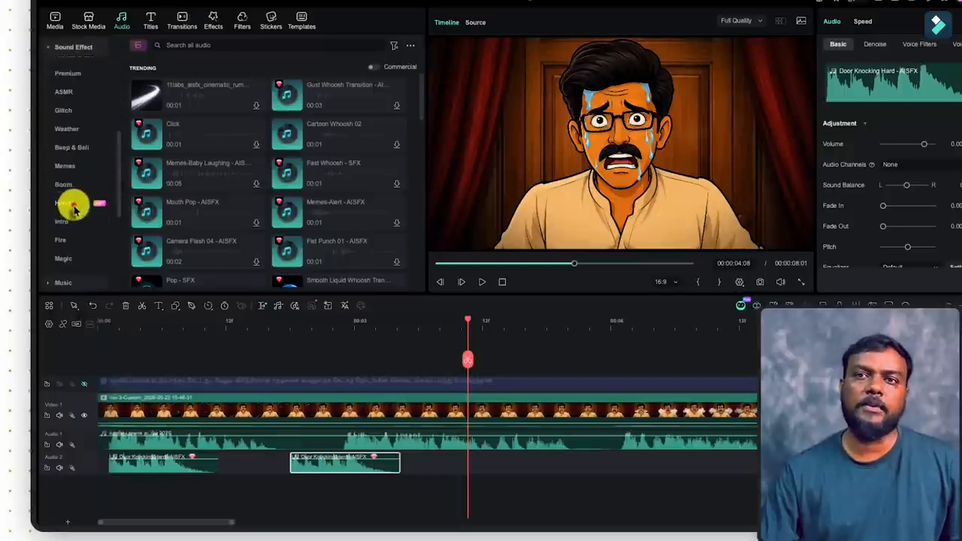
pyautogui.click(73, 206)
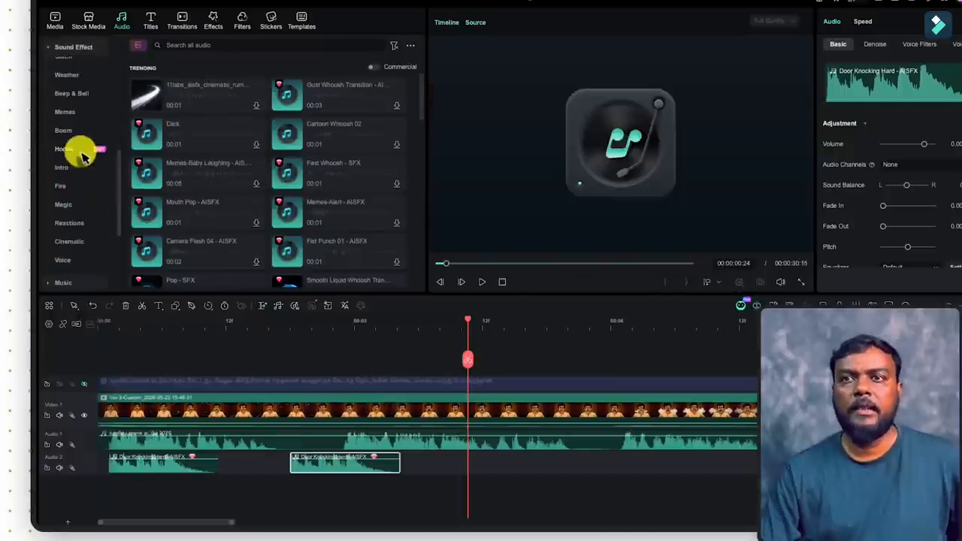
pyautogui.click(80, 152)
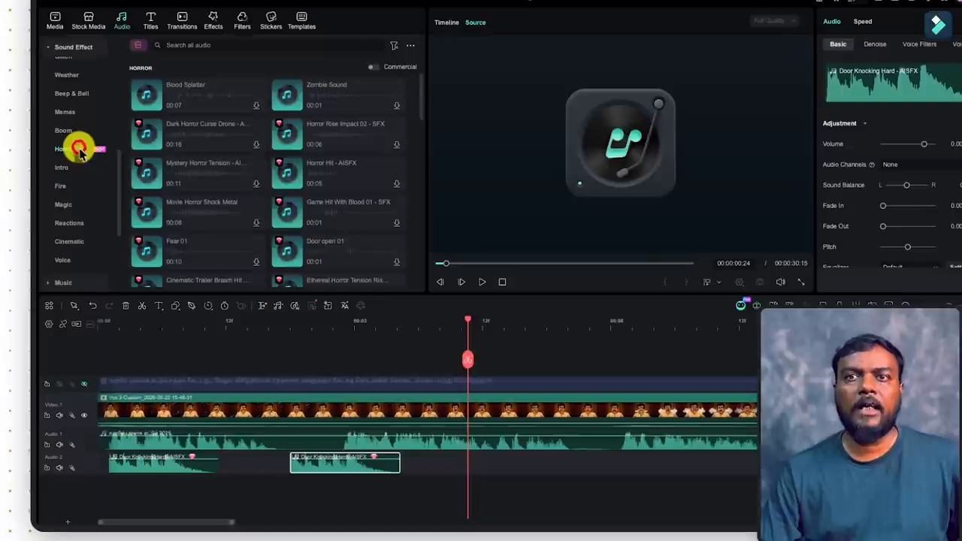
pyautogui.scroll(-3, 233, 199)
pyautogui.scroll(-3, 226, 209)
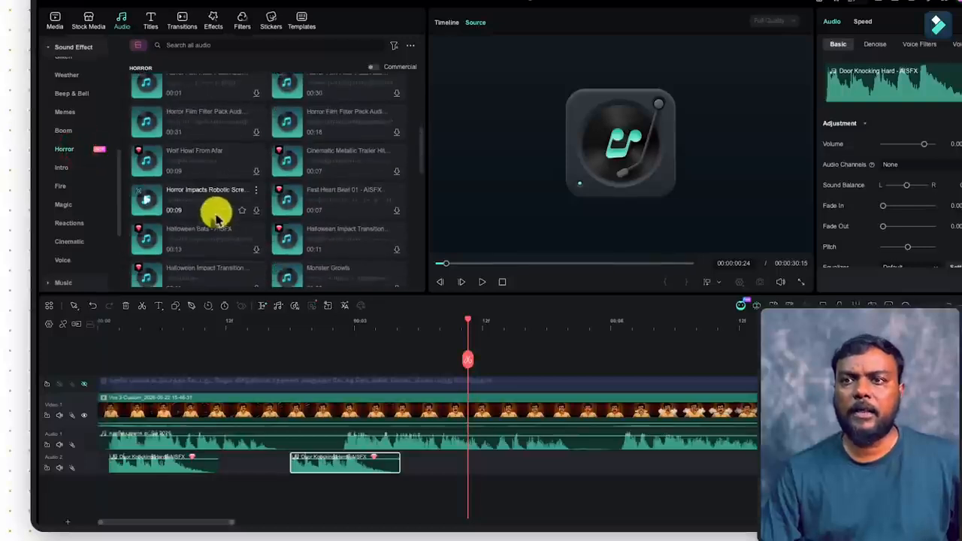
# - Audition the horror effects Halloween Bats - AISFX, Monster Growls, Scary Boom and Baby Scream With Echo
pyautogui.click(147, 241)
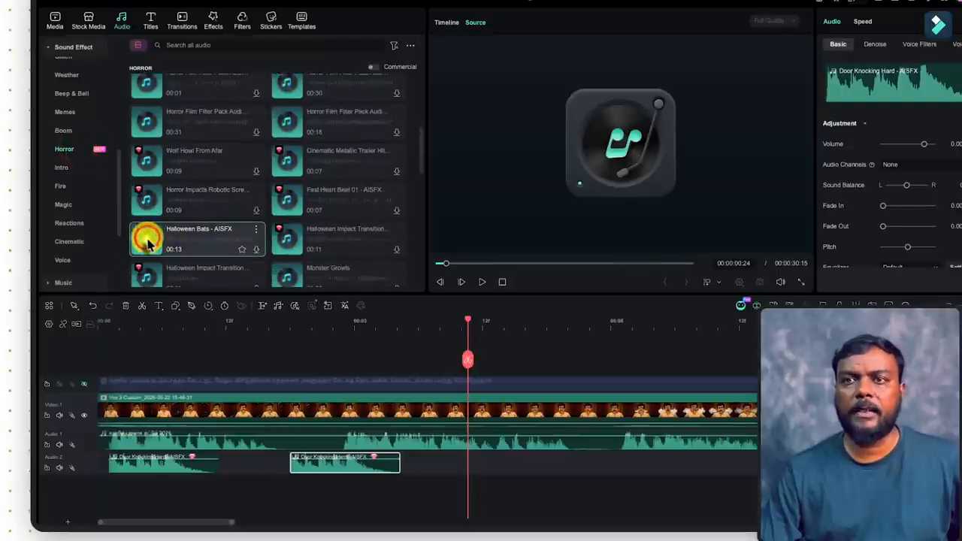
pyautogui.scroll(-3, 147, 241)
pyautogui.click(288, 160)
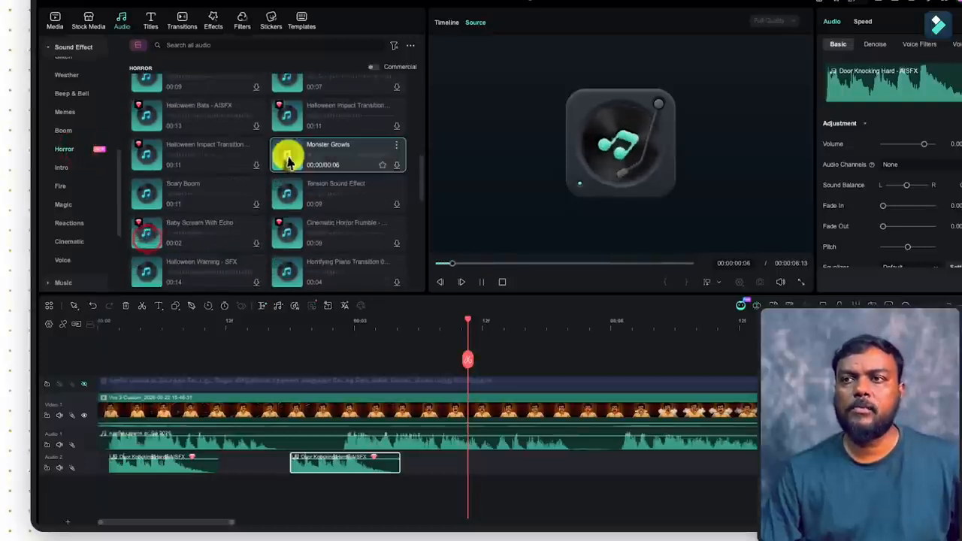
pyautogui.click(288, 159)
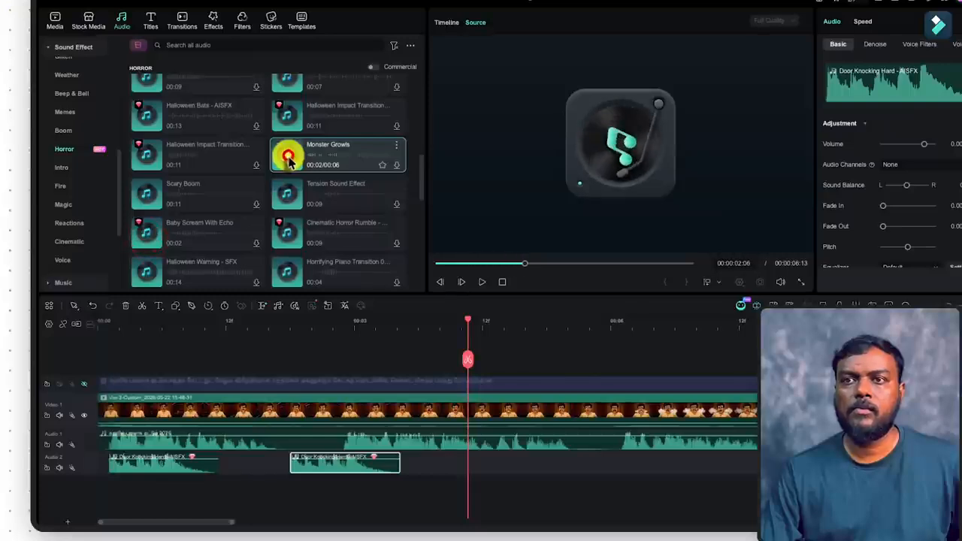
pyautogui.click(147, 194)
pyautogui.click(149, 238)
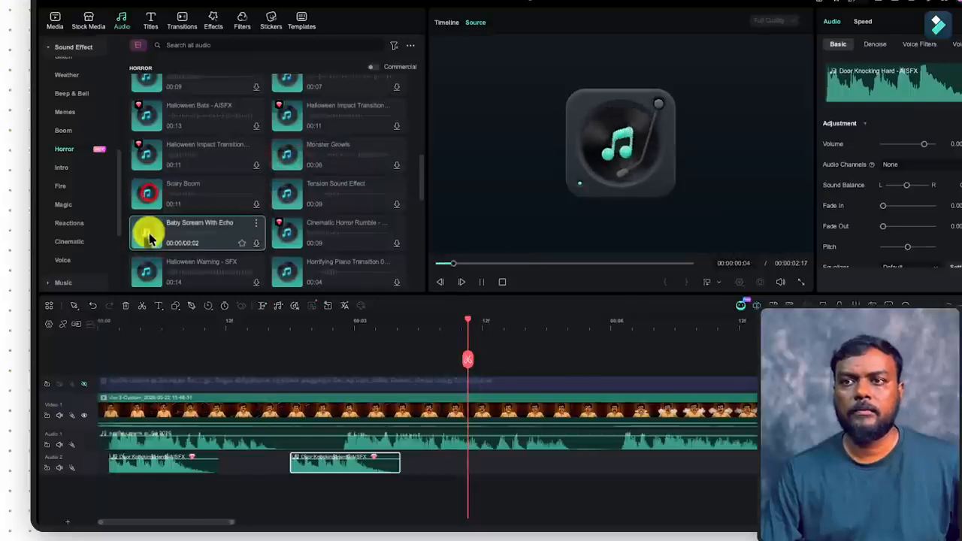
pyautogui.click(149, 237)
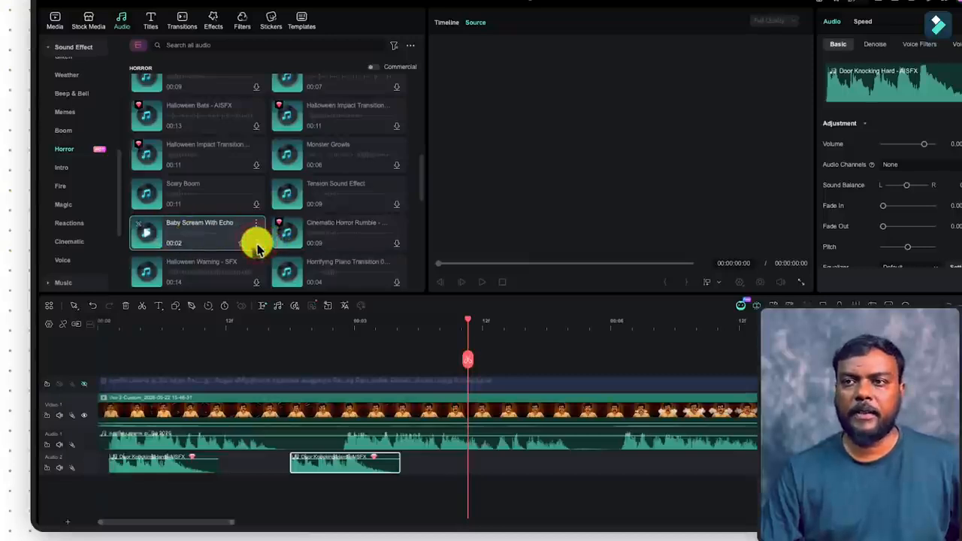
# - Add Baby Scream With Echo to the timeline at the playhead, after the second knocking sound, and play the sequence from near the start
pyautogui.click(255, 248)
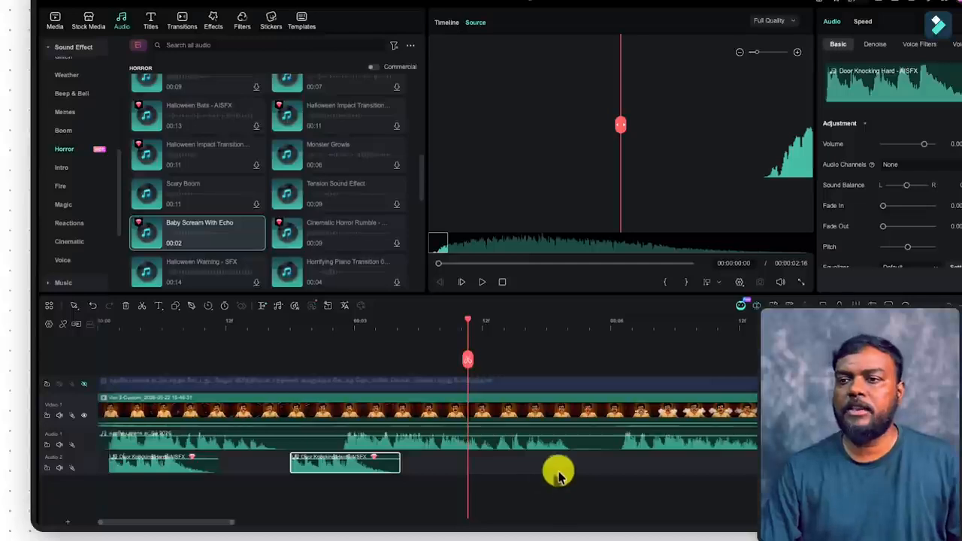
pyautogui.click(256, 248)
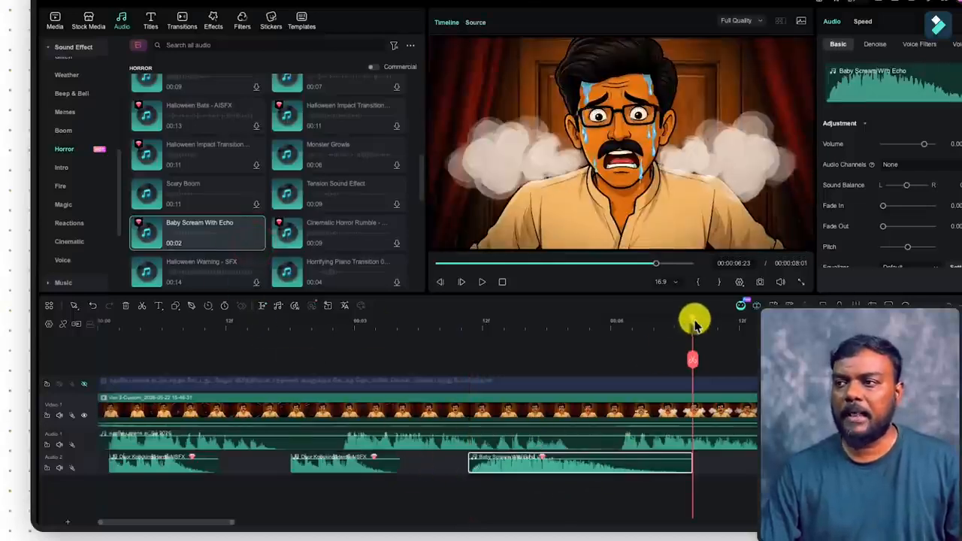
pyautogui.moveTo(695, 321); pyautogui.dragTo(125, 359)
pyautogui.click(481, 283)
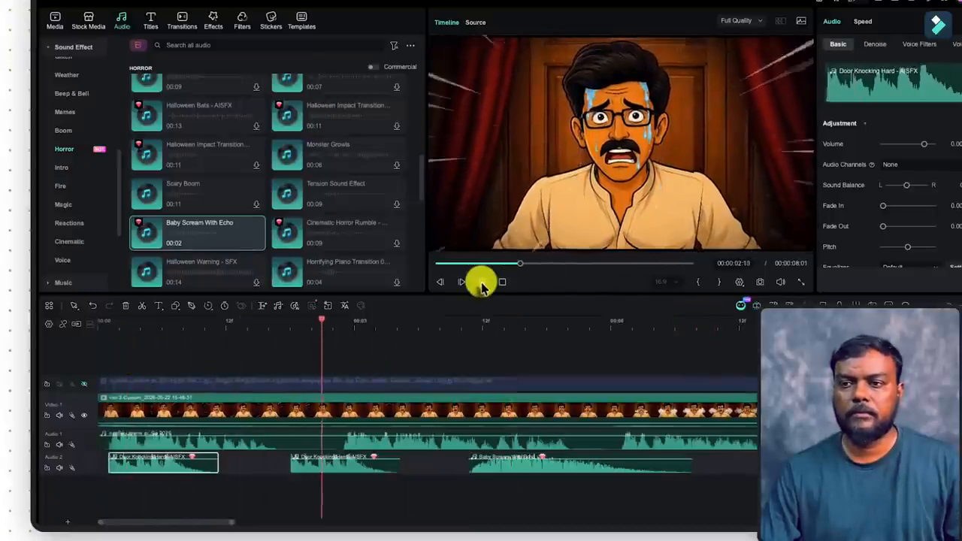
pyautogui.click(481, 282)
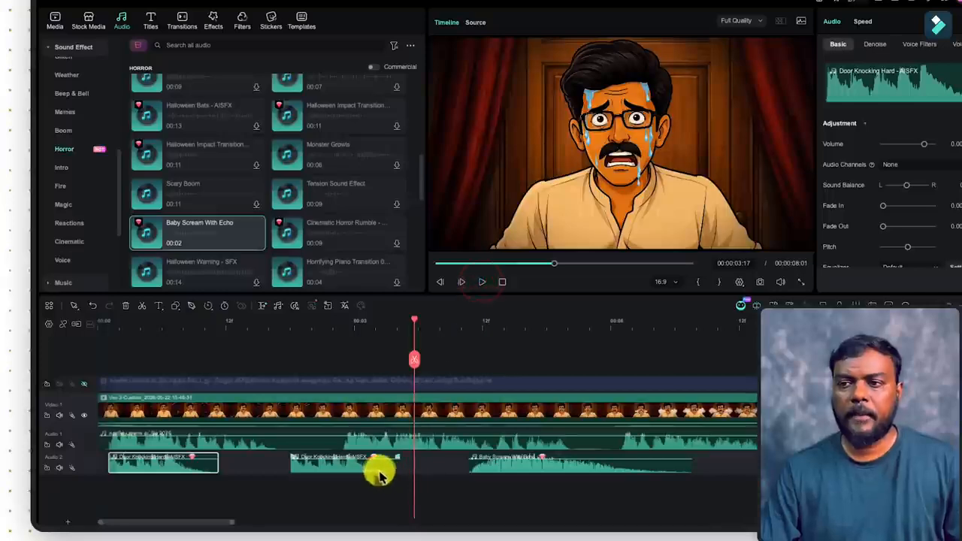
# - Move the second Door Knocking Hard - AISFX earlier, place Baby Scream With Echo right after it, and replay the sequence
pyautogui.moveTo(379, 474); pyautogui.dragTo(319, 470)
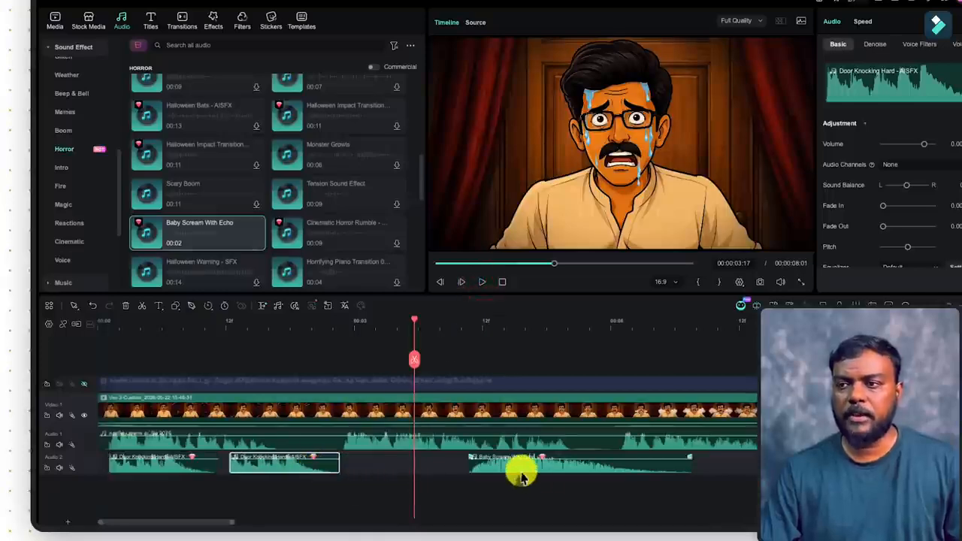
pyautogui.moveTo(523, 475); pyautogui.dragTo(388, 473)
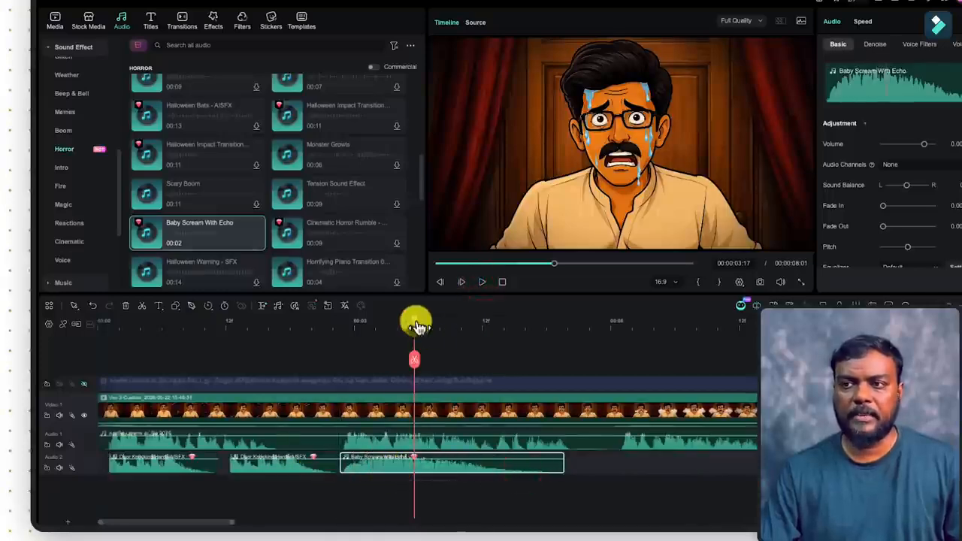
pyautogui.moveTo(414, 317); pyautogui.dragTo(130, 346)
pyautogui.click(481, 282)
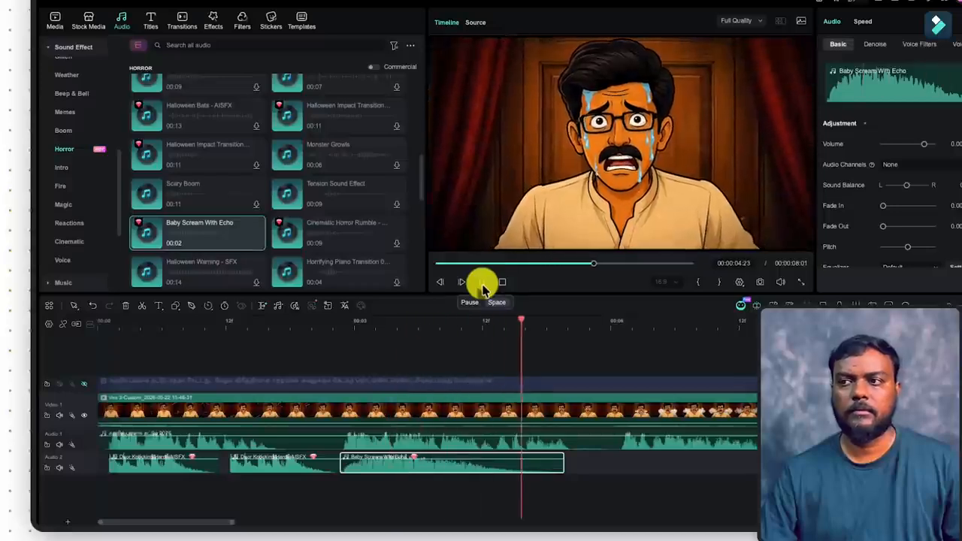
pyautogui.click(482, 282)
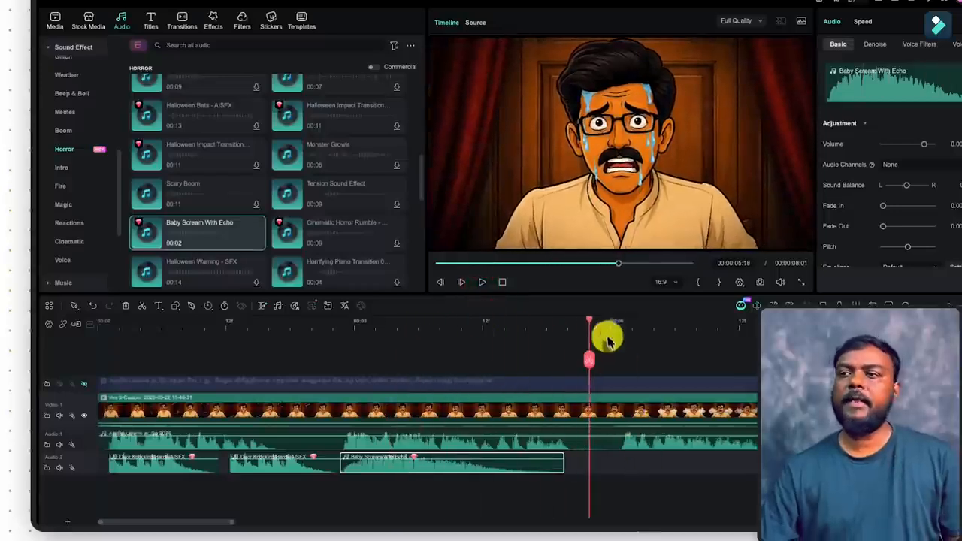
# - Audition Horror Background Sound or Music, add it beneath the whole video from the start, and play the full sequence
pyautogui.moveTo(592, 322); pyautogui.dragTo(94, 336)
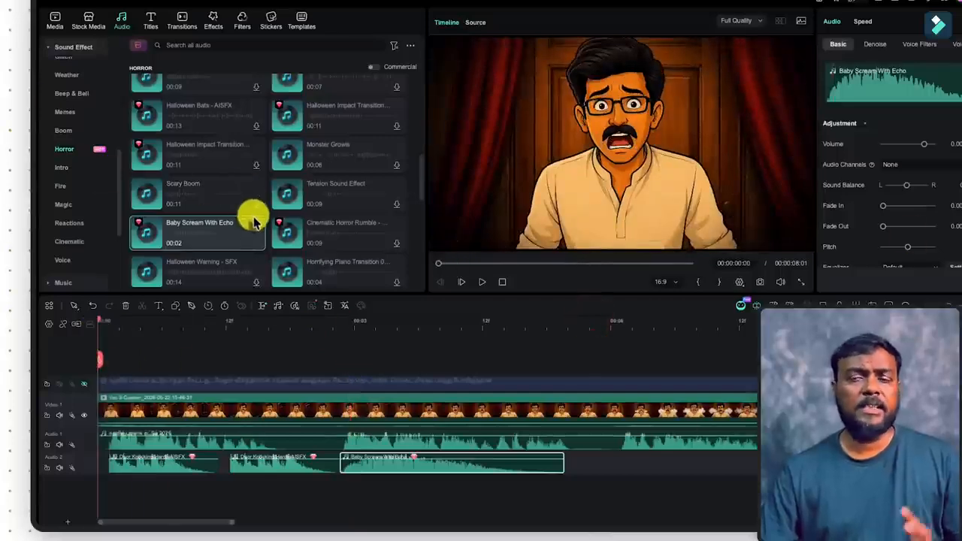
pyautogui.moveTo(254, 223)
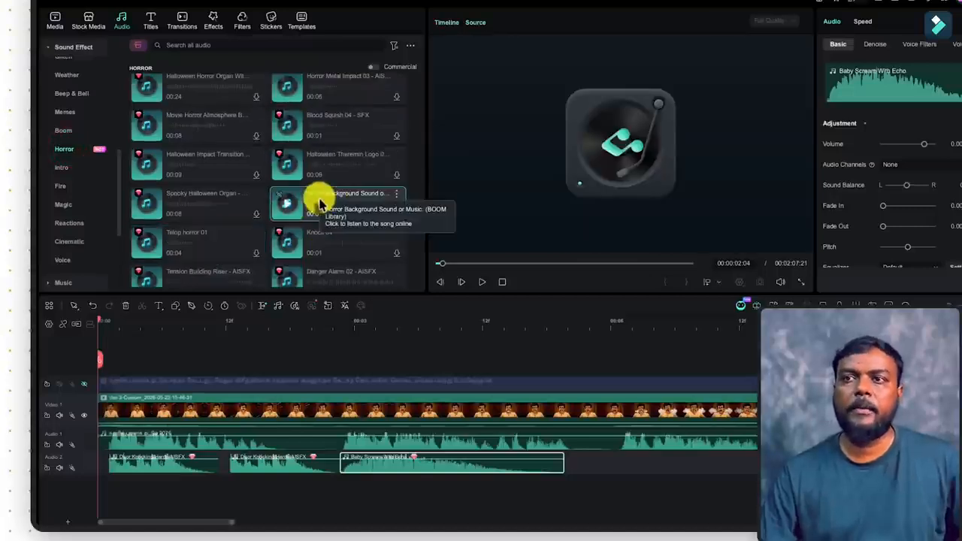
pyautogui.click(294, 210)
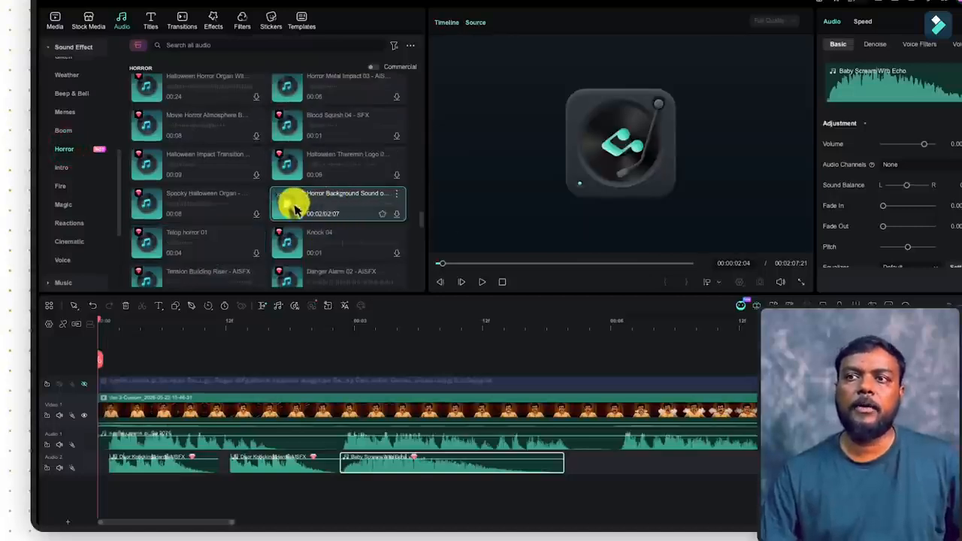
pyautogui.click(398, 219)
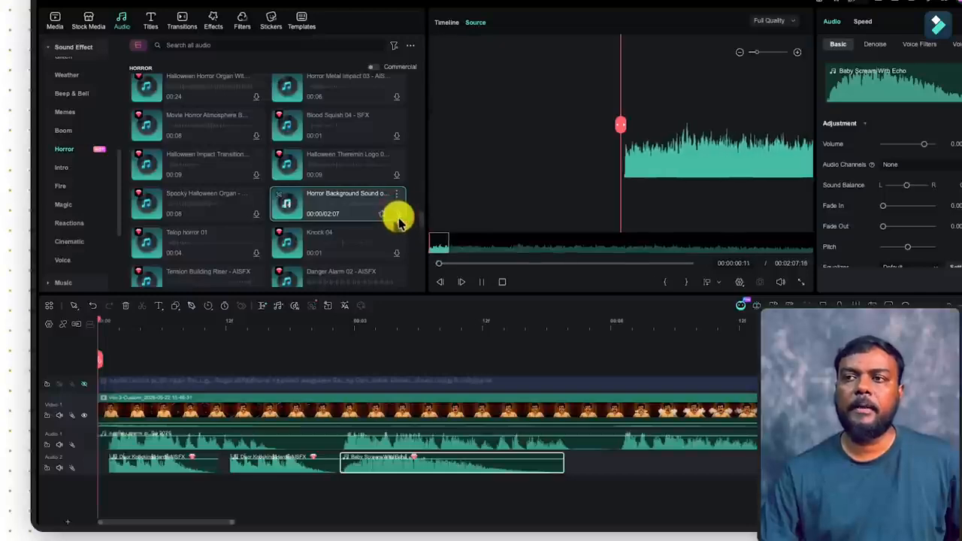
pyautogui.click(397, 215)
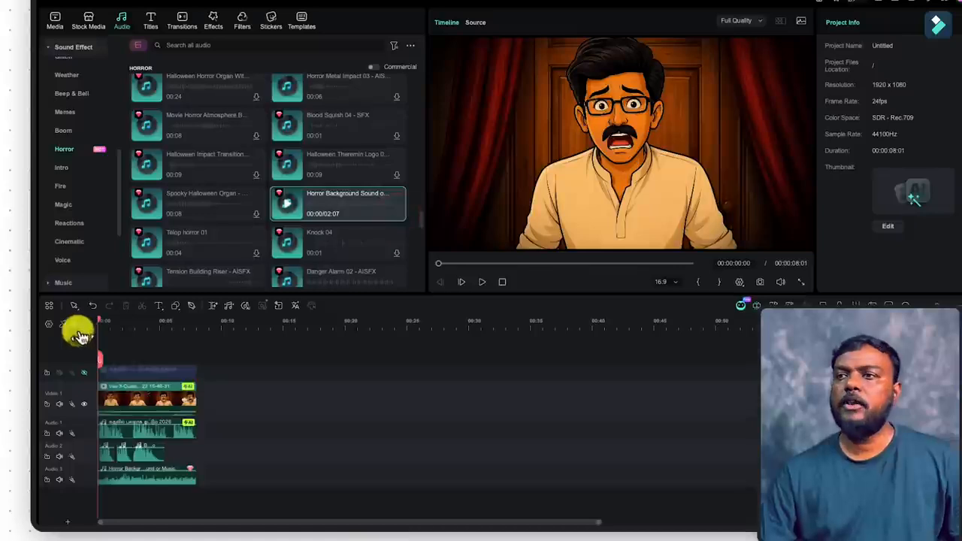
pyautogui.click(482, 284)
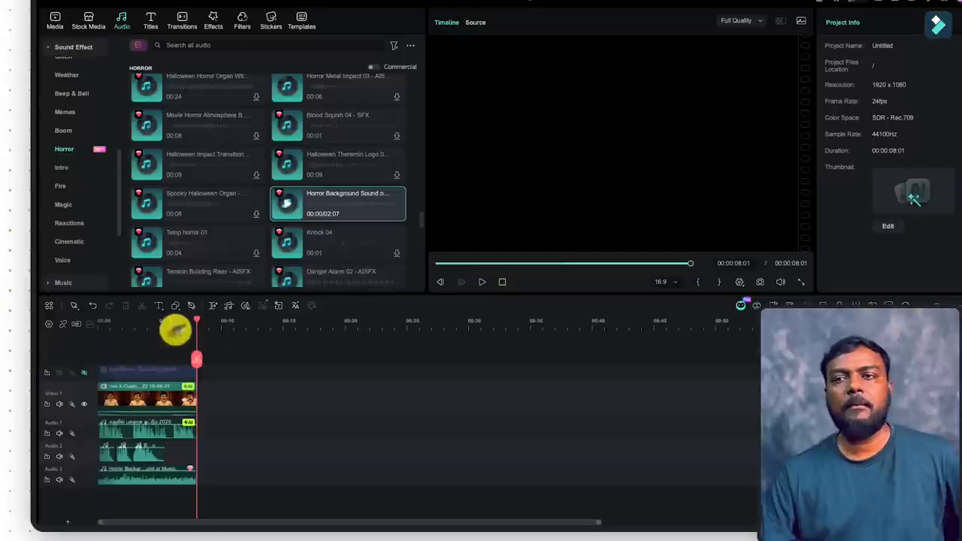
pyautogui.moveTo(198, 320); pyautogui.dragTo(99, 333)
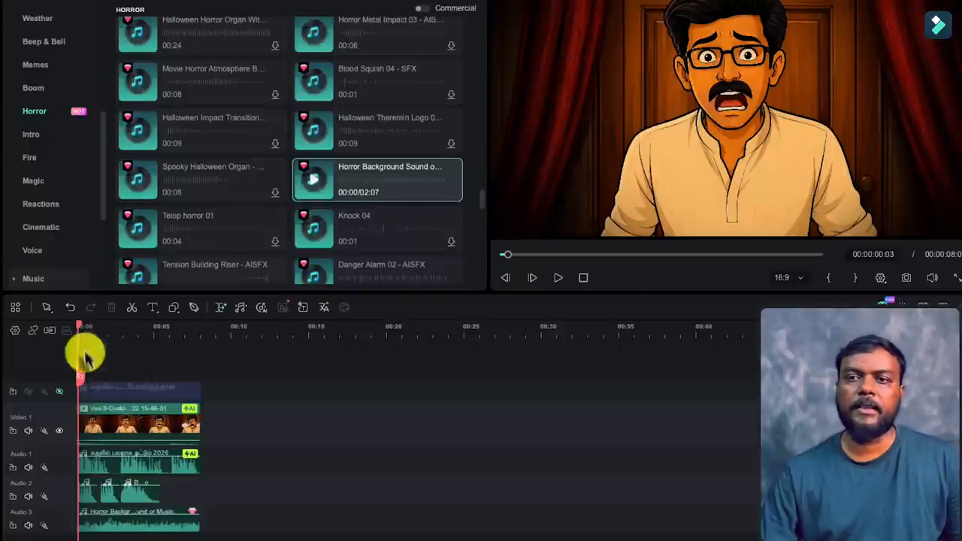
# - Scrub the sequence to about four seconds and browse the remaining Horror sound effects to the end of the list
pyautogui.moveTo(81, 330); pyautogui.dragTo(146, 330)
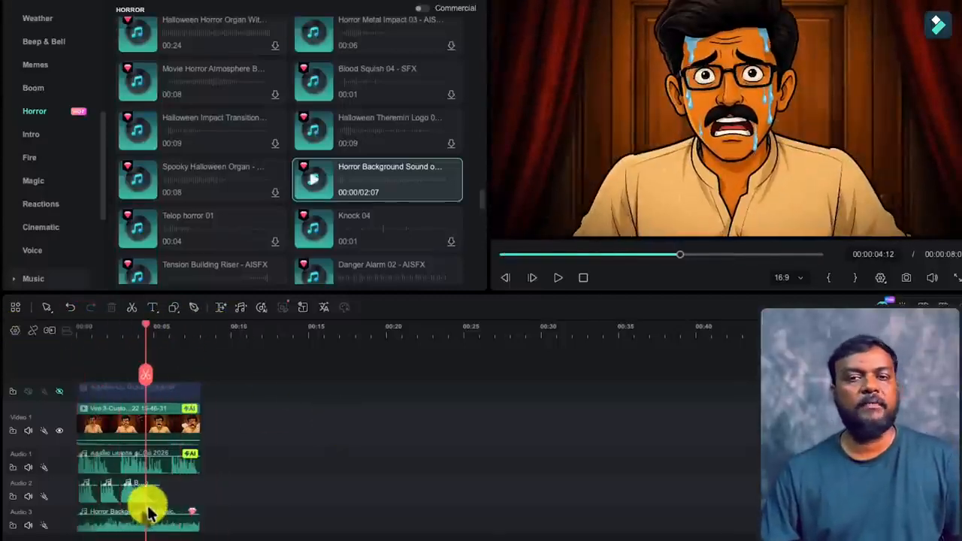
pyautogui.scroll(-10, 376, 183)
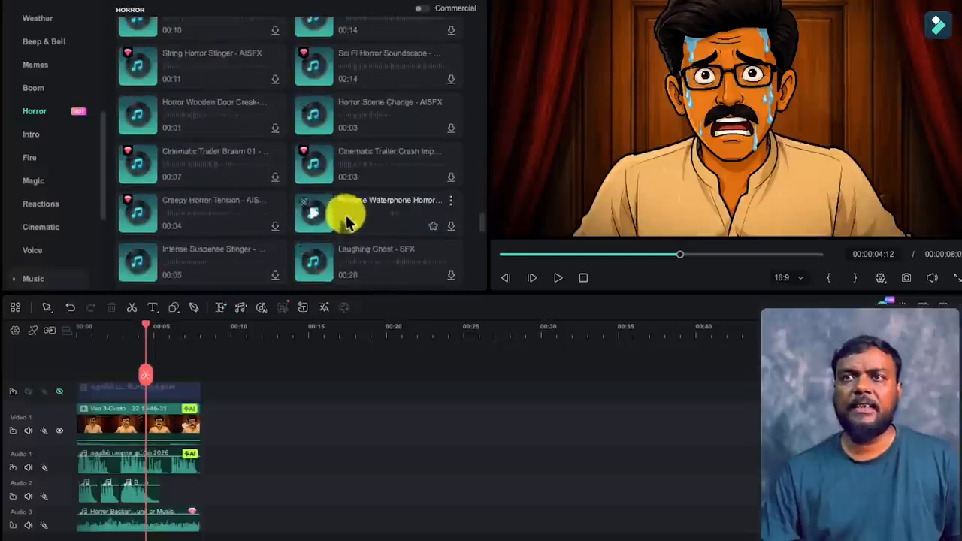
pyautogui.scroll(-5, 323, 181)
pyautogui.scroll(6, 323, 215)
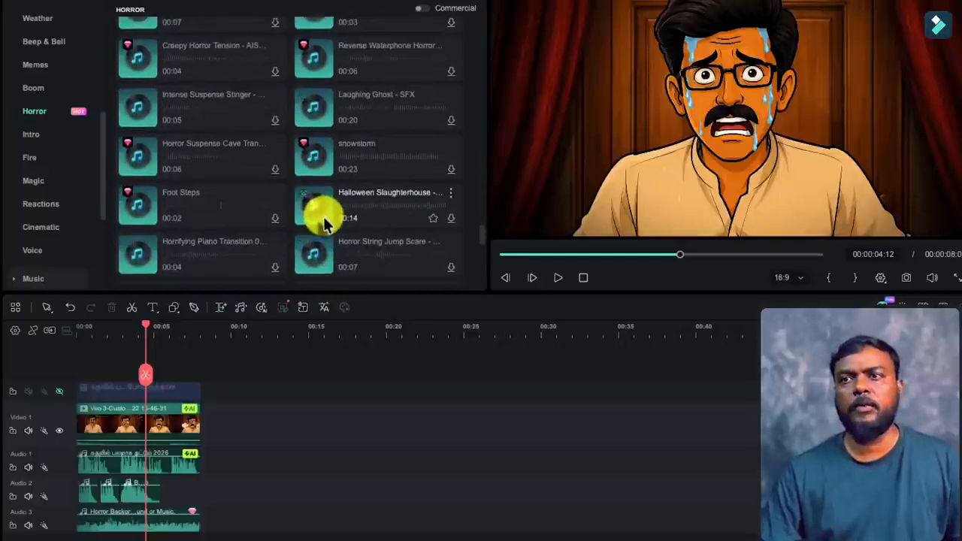
pyautogui.scroll(-2, 324, 223)
pyautogui.scroll(-5, 323, 218)
pyautogui.scroll(6, 47, 60)
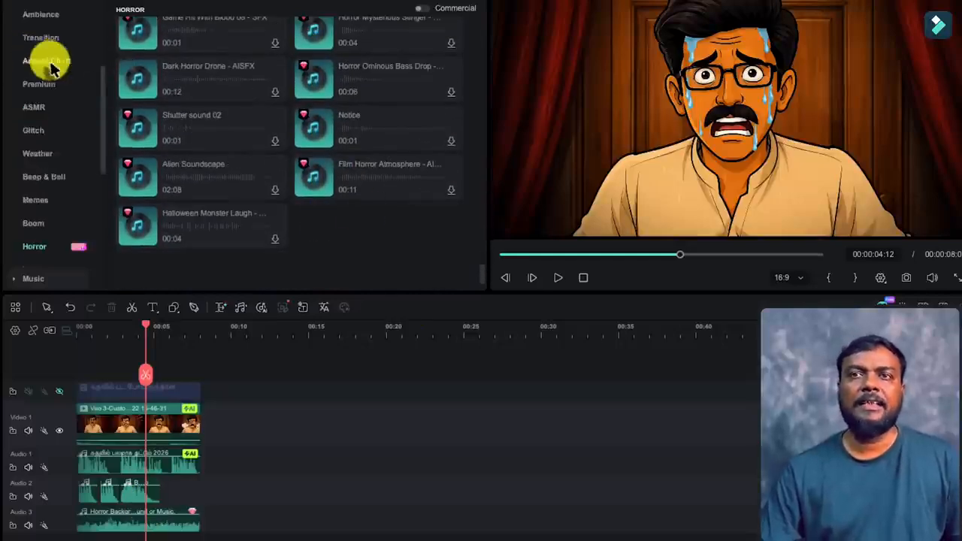
# - Open the AI Music generator at its prompt and scrub the sequence to about six seconds
pyautogui.scroll(3, 55, 75)
pyautogui.click(45, 10)
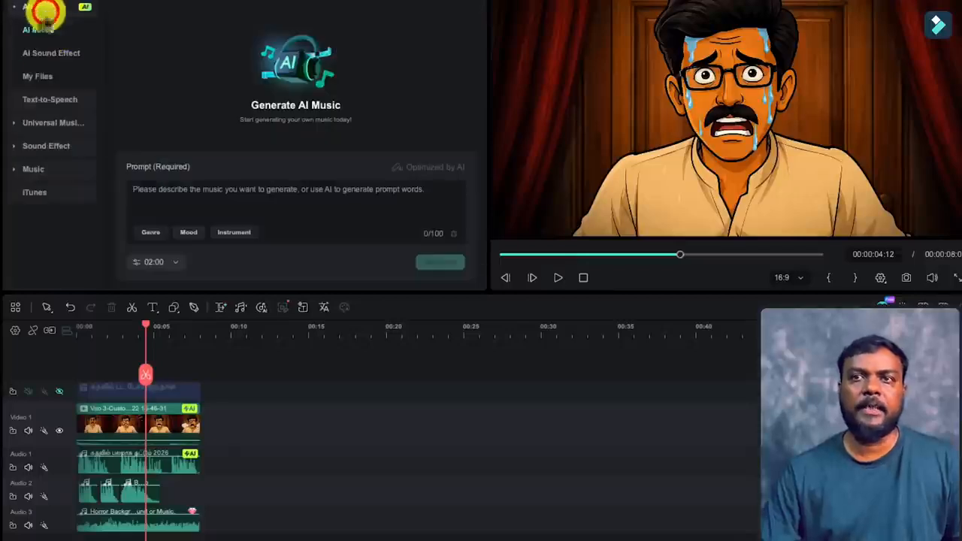
pyautogui.click(180, 193)
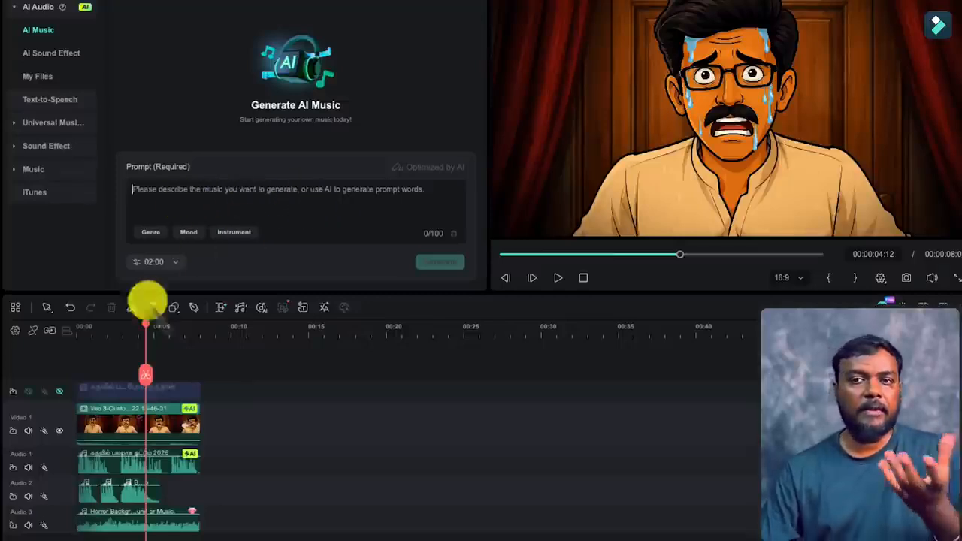
pyautogui.moveTo(147, 329); pyautogui.dragTo(175, 323)
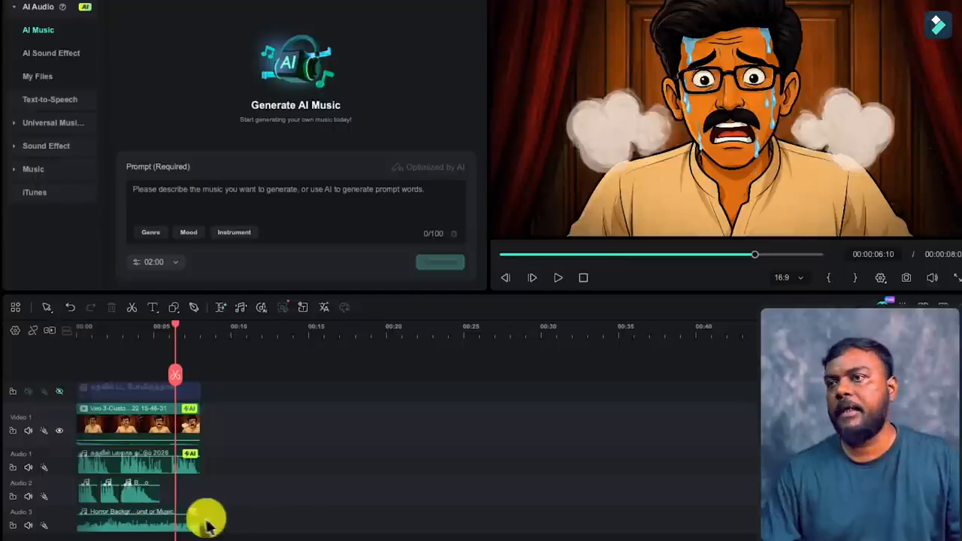
# - Select the Horror Background Sound or Music clip and review its basic audio, denoise and voice filter options
pyautogui.click(125, 516)
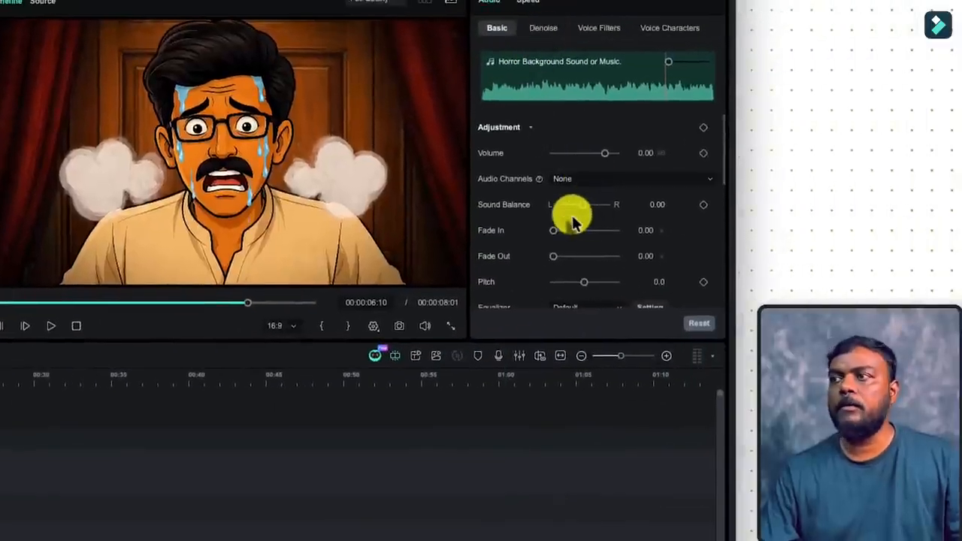
pyautogui.scroll(-4, 571, 220)
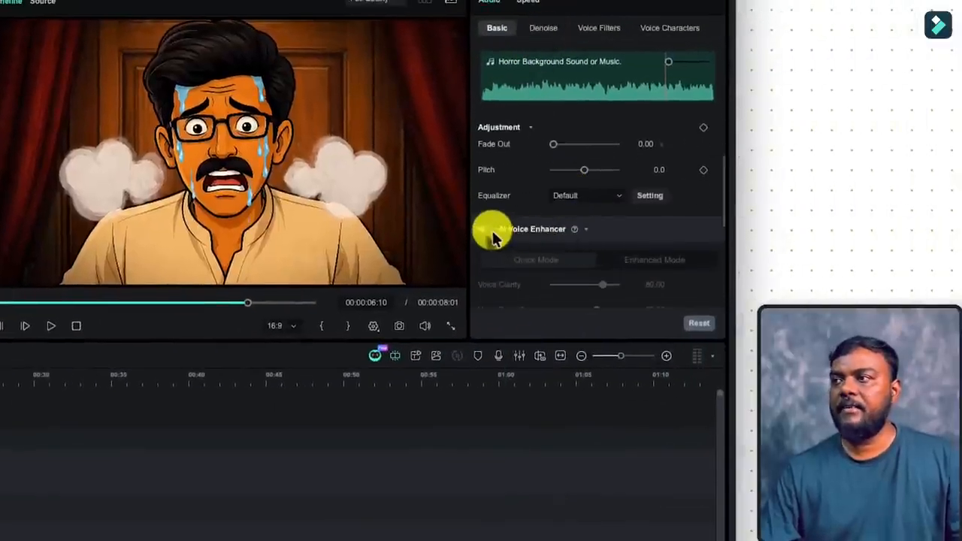
pyautogui.scroll(-5, 538, 240)
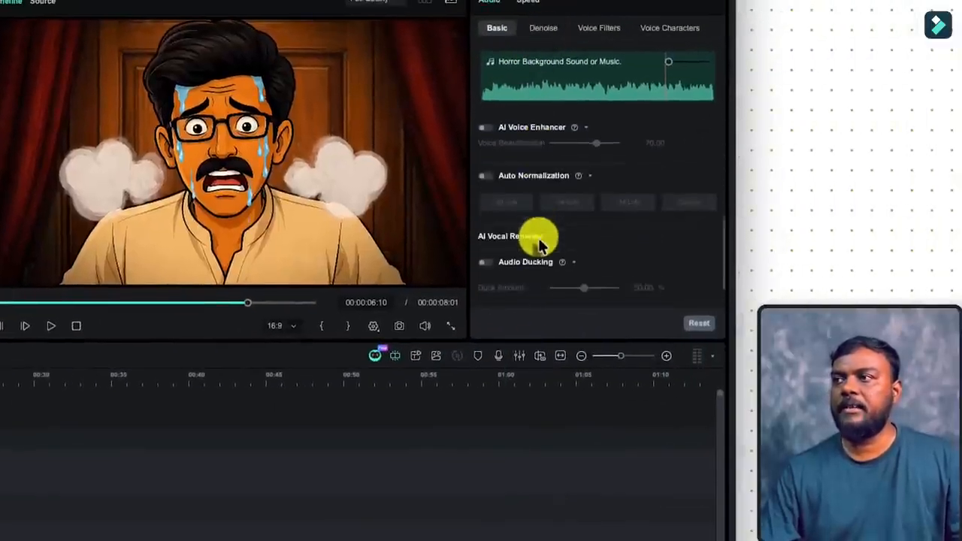
pyautogui.click(546, 29)
pyautogui.click(621, 28)
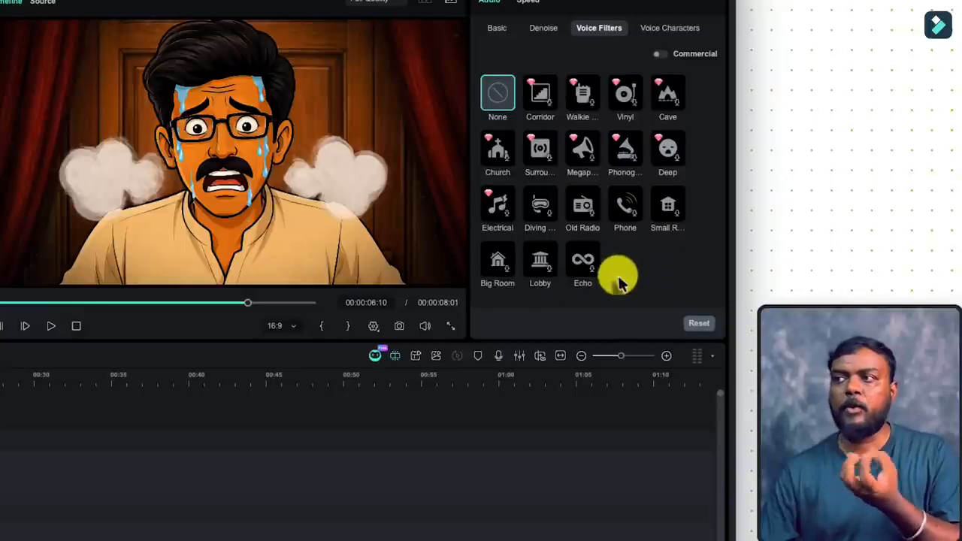
# - Apply the Echo voice filter and play the sequence to hear the effect
pyautogui.click(585, 262)
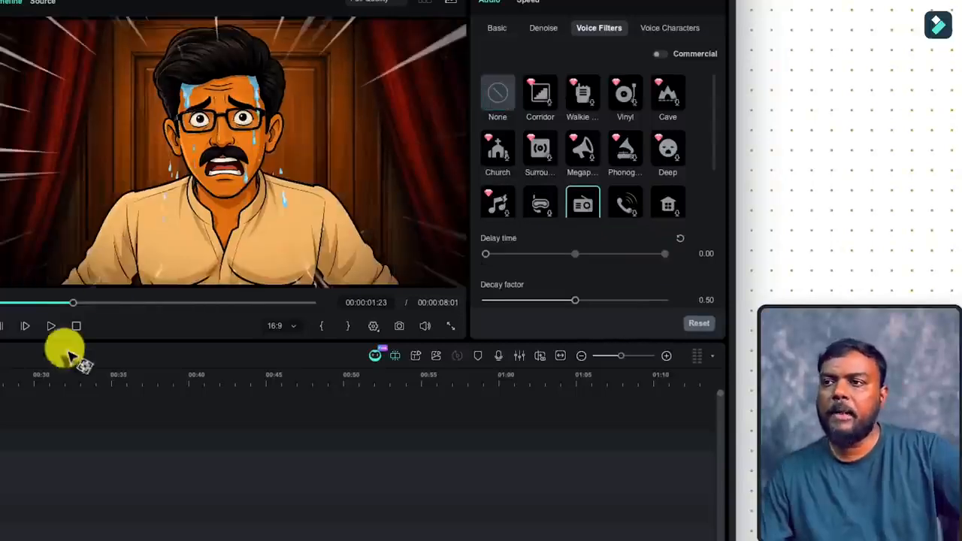
pyautogui.click(53, 328)
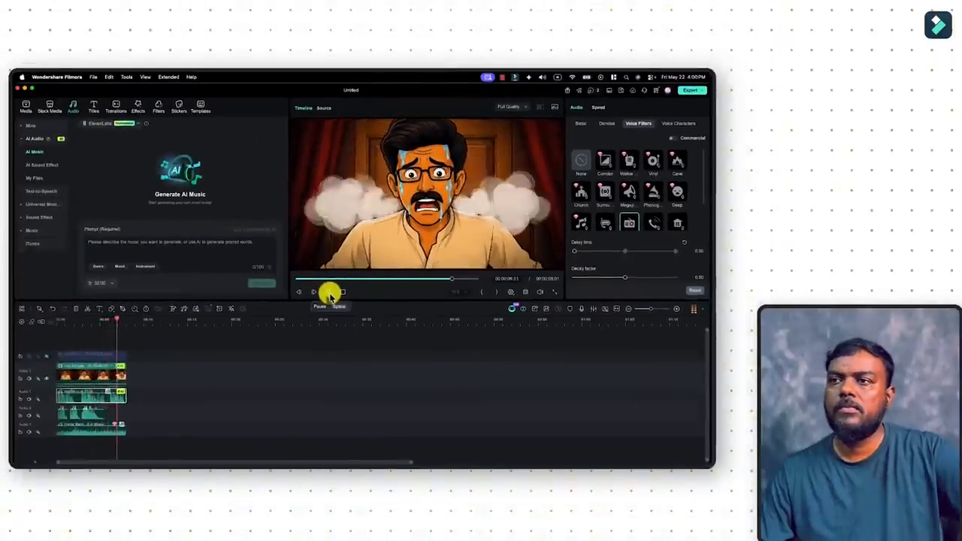
pyautogui.click(329, 293)
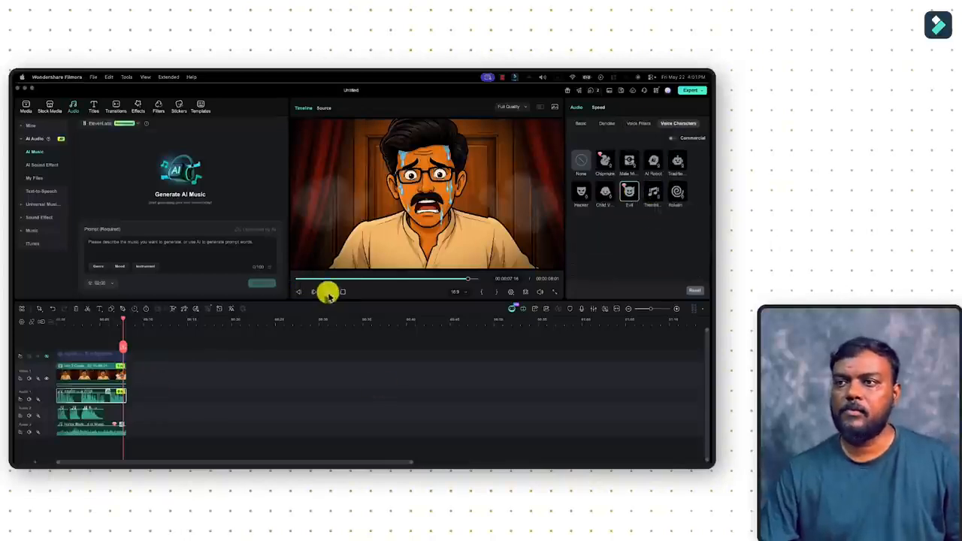
# - Play the sequence to hear the narration with the Evil voice character
pyautogui.click(328, 294)
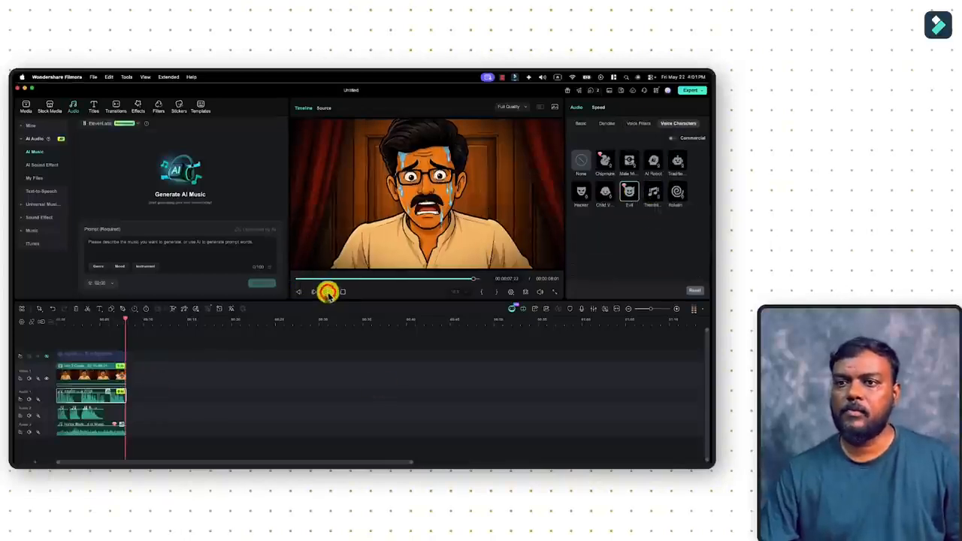
pyautogui.click(329, 294)
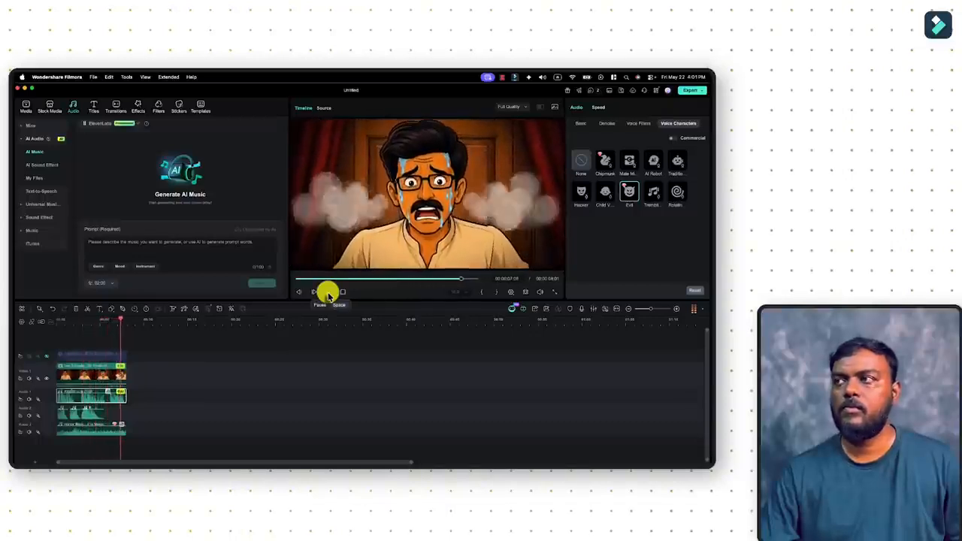
pyautogui.click(328, 292)
# - Set the decay factor of the narration's voice filter to 0.10
pyautogui.click(650, 124)
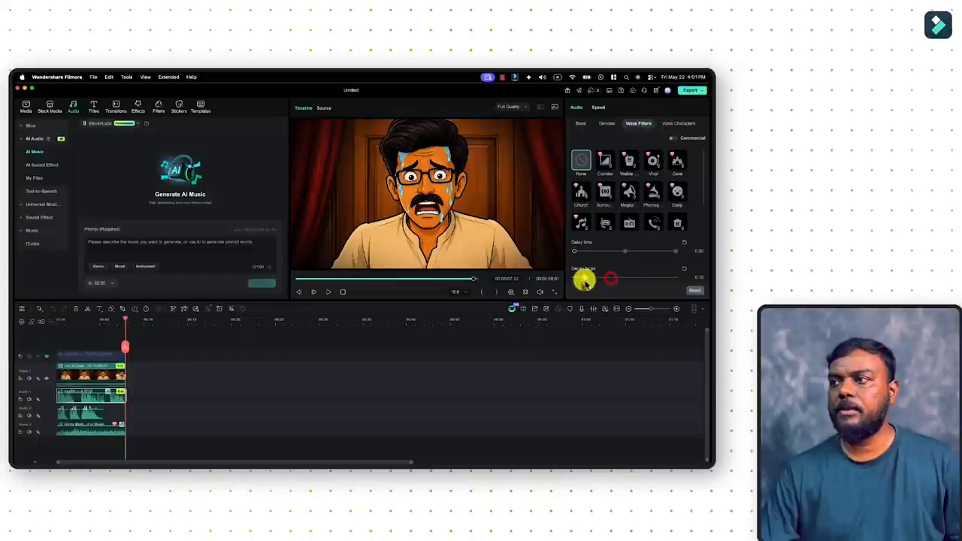
pyautogui.scroll(-2, 630, 205)
pyautogui.scroll(2, 627, 197)
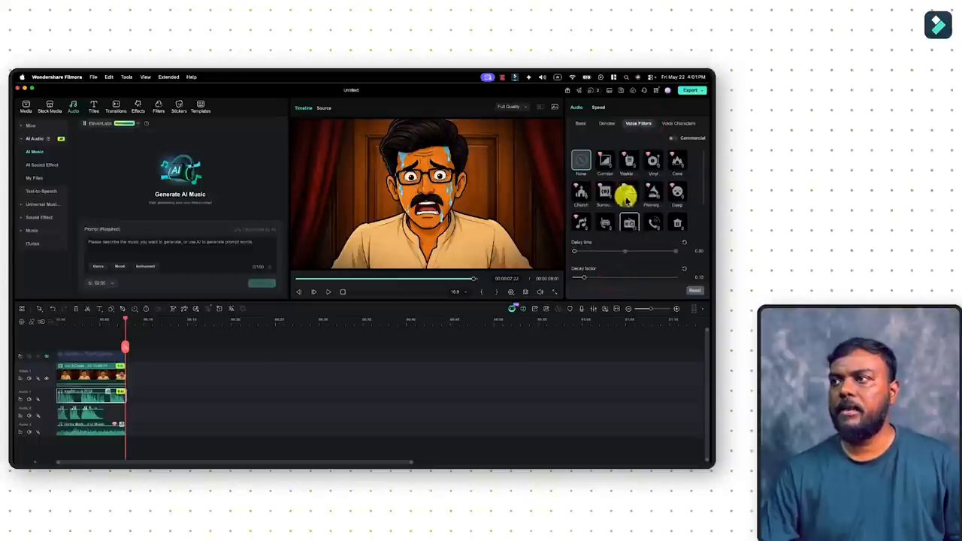
# - Check the narration clip's denoise options and lower its volume to about -15 dB
pyautogui.click(607, 123)
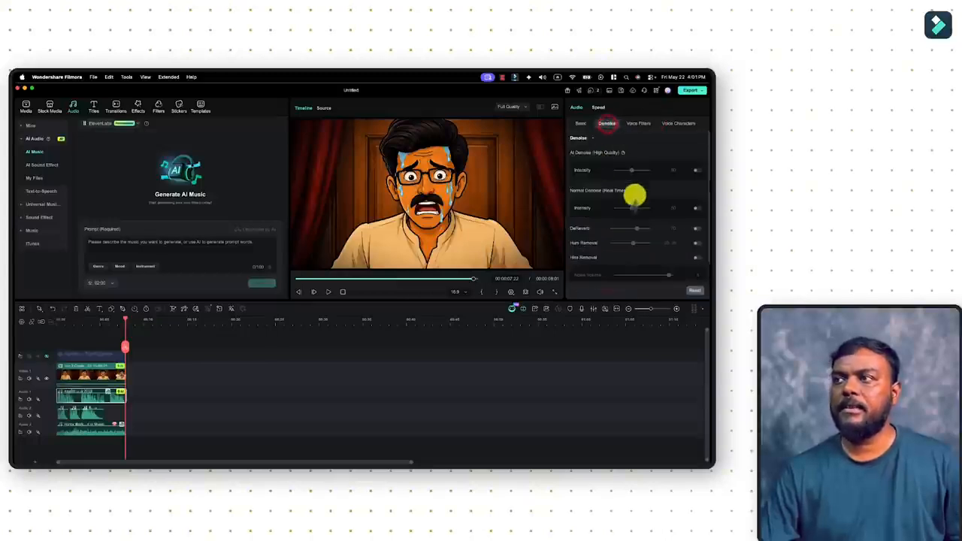
pyautogui.click(584, 124)
pyautogui.moveTo(642, 199); pyautogui.dragTo(636, 199)
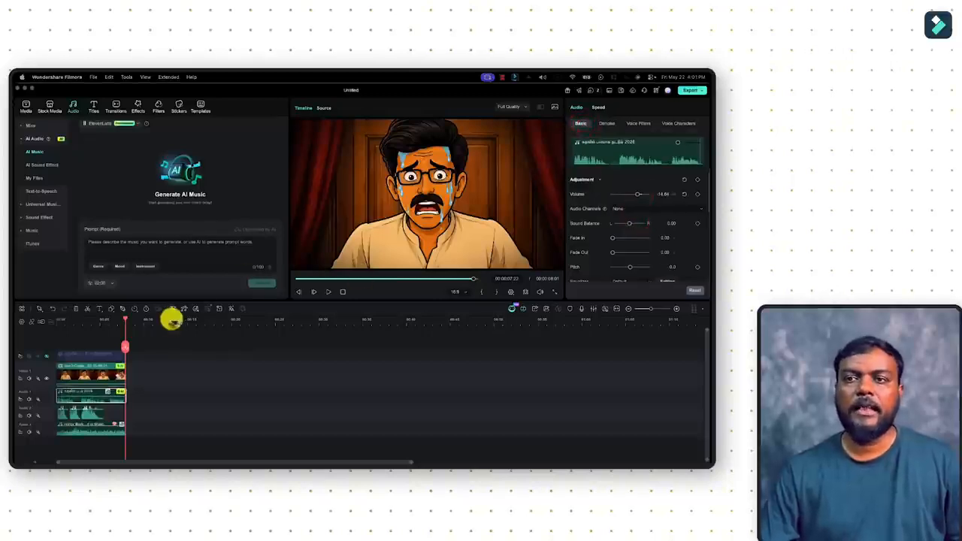
# - Open the local export settings and check the video's title and save location
pyautogui.moveTo(125, 322); pyautogui.dragTo(79, 326)
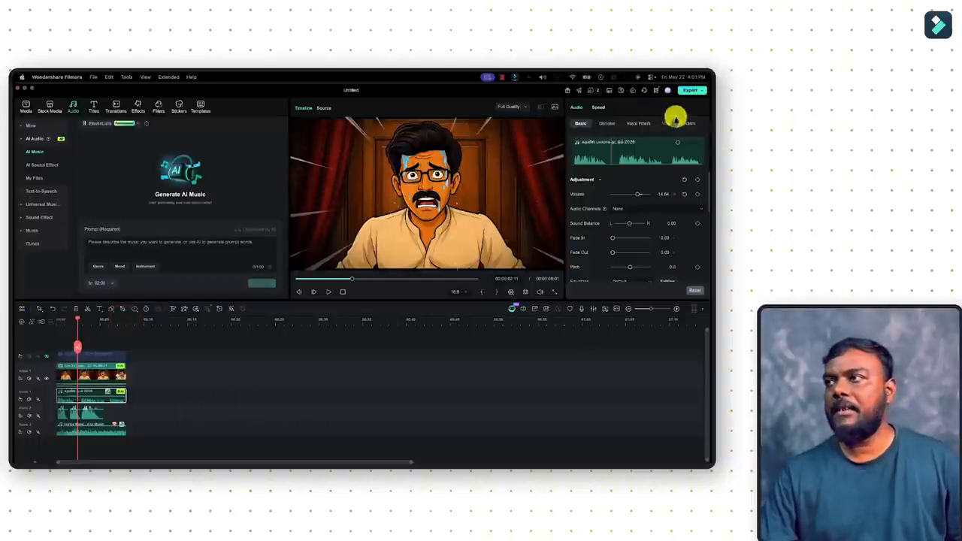
pyautogui.click(689, 91)
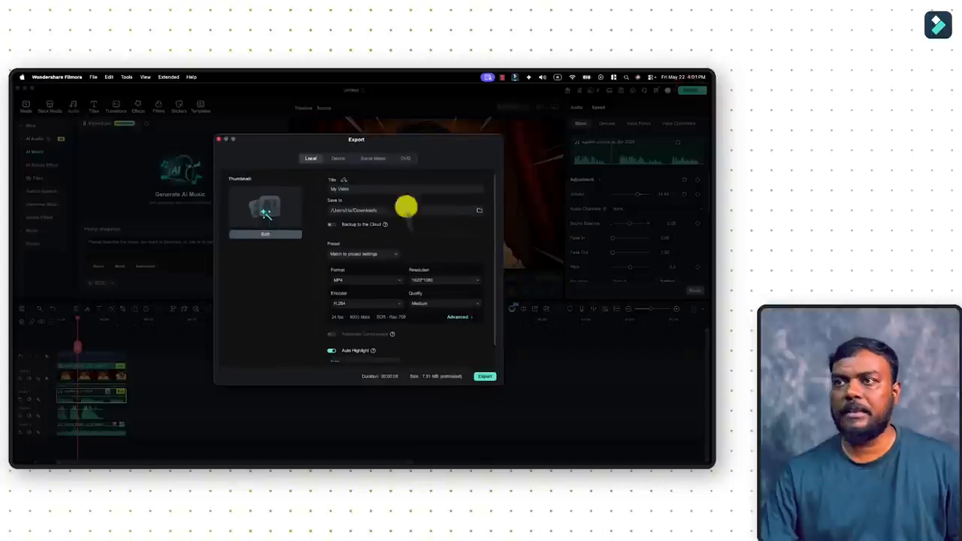
pyautogui.click(351, 210)
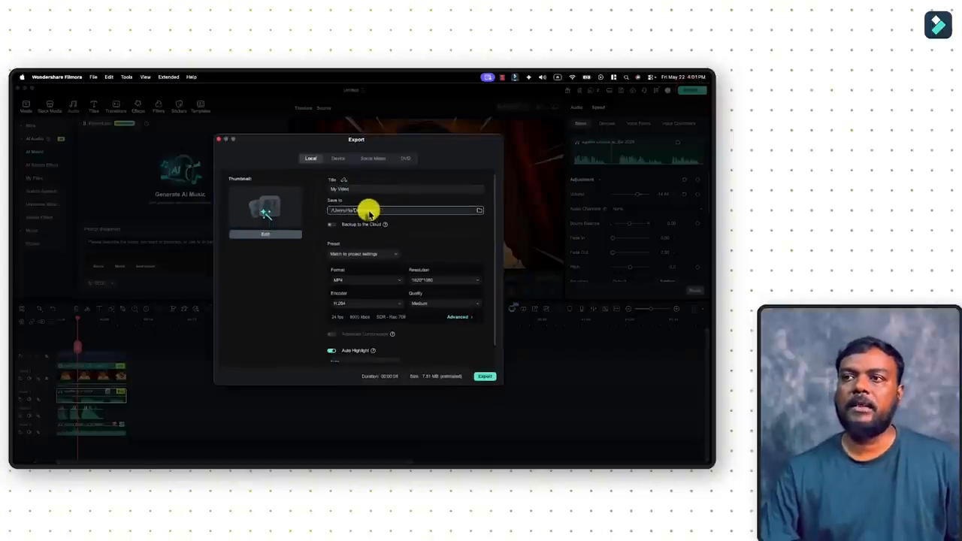
pyautogui.click(358, 189)
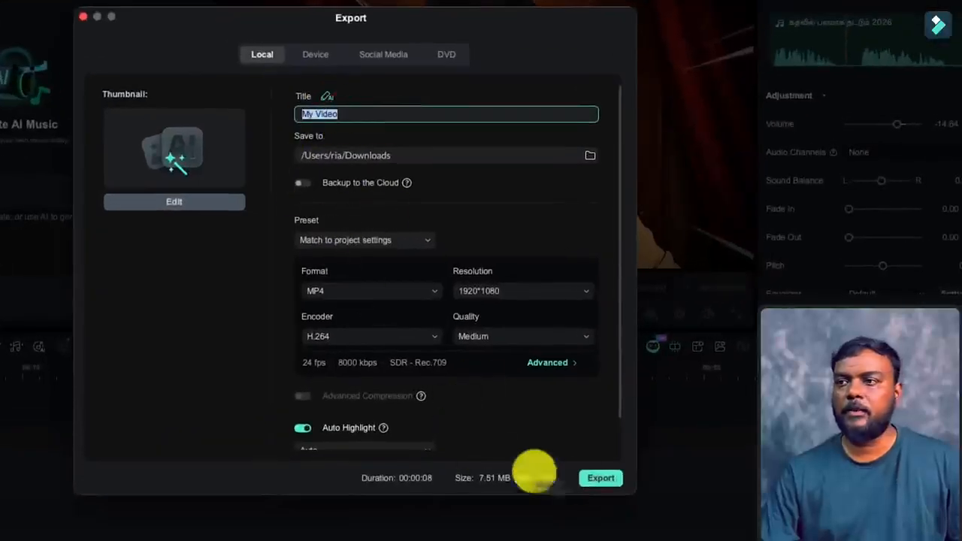
pyautogui.click(598, 480)
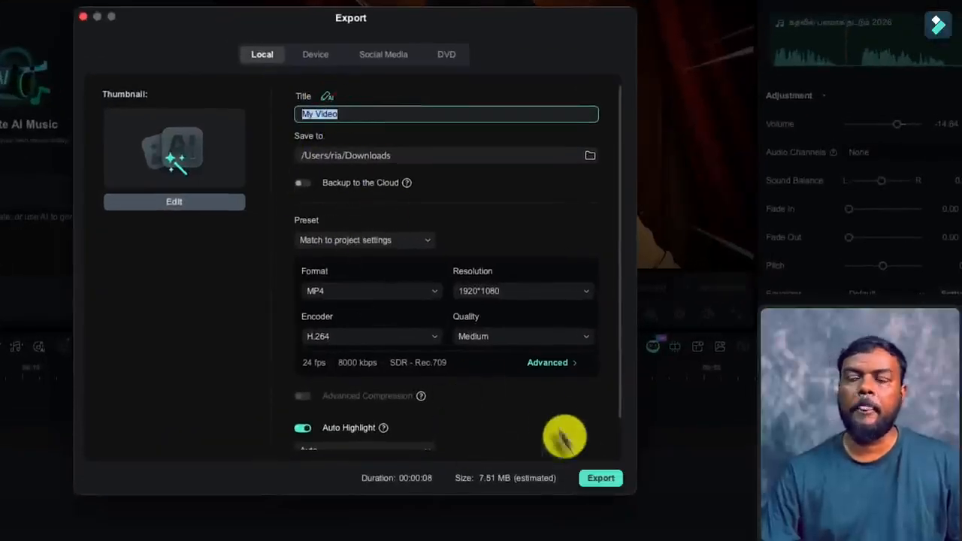
# - Set the export quality to High for the 1920*1080 MP4, and close the export settings without exporting
pyautogui.scroll(-1, 545, 406)
pyautogui.click(539, 303)
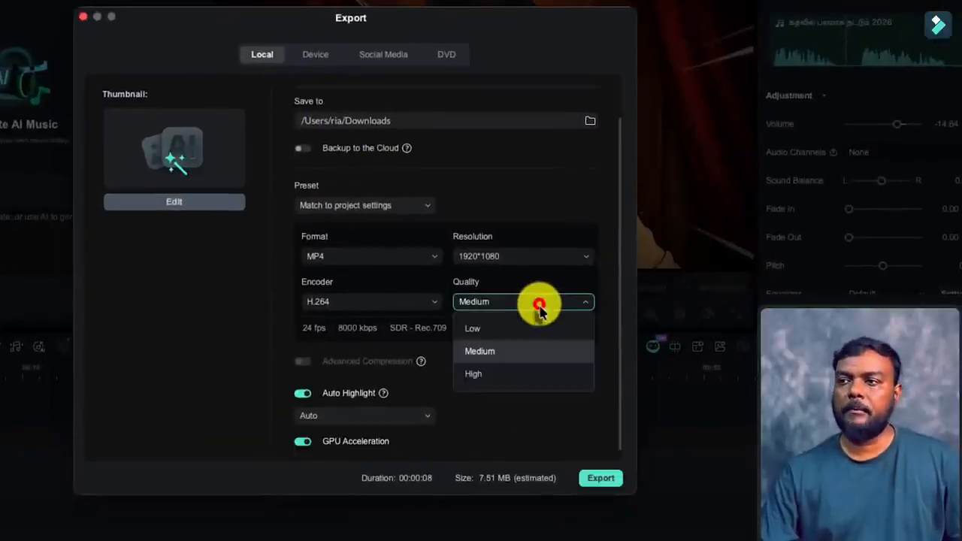
pyautogui.click(473, 374)
pyautogui.click(543, 394)
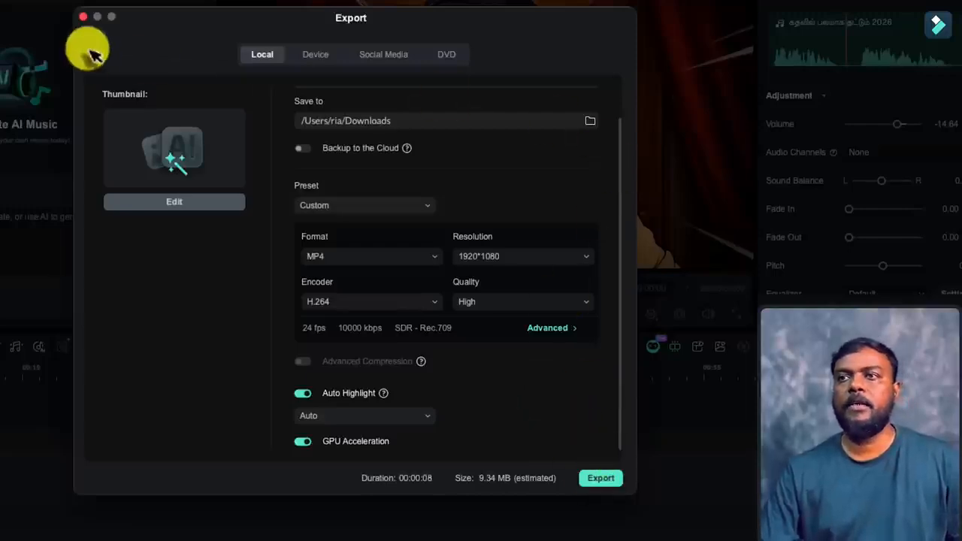
pyautogui.click(83, 17)
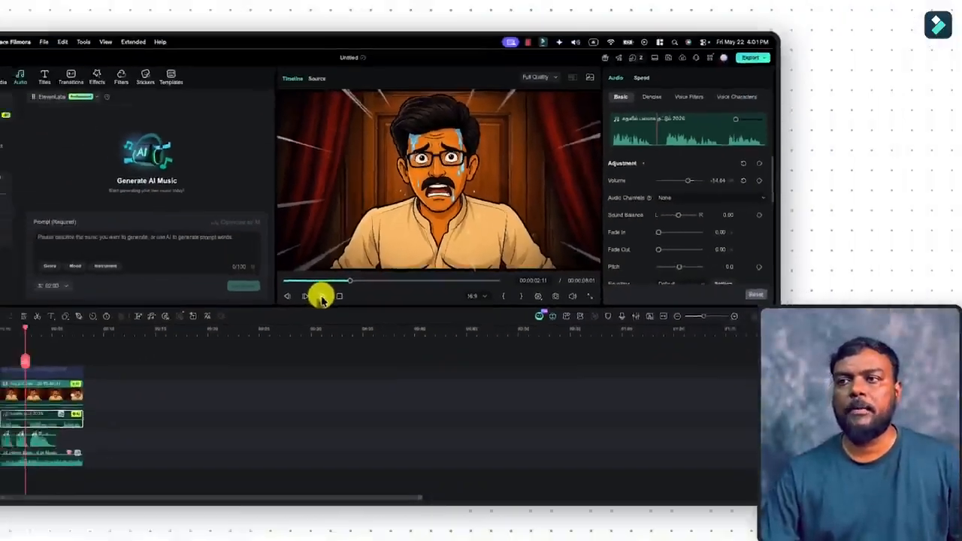
# - Play the sequence a little further and raise the narration clip's volume directly on its audio track
pyautogui.click(297, 314)
pyautogui.click(120, 390)
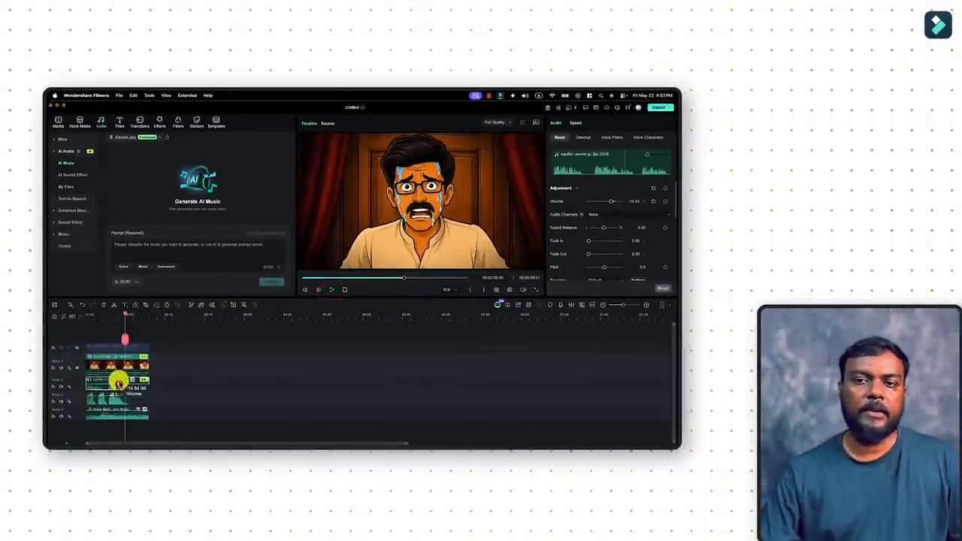
pyautogui.moveTo(119, 383); pyautogui.dragTo(118, 378)
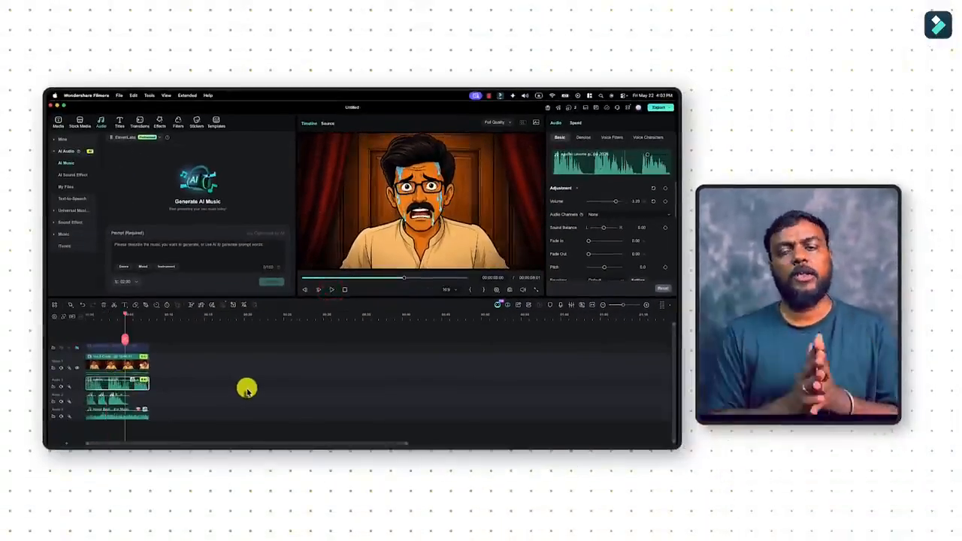